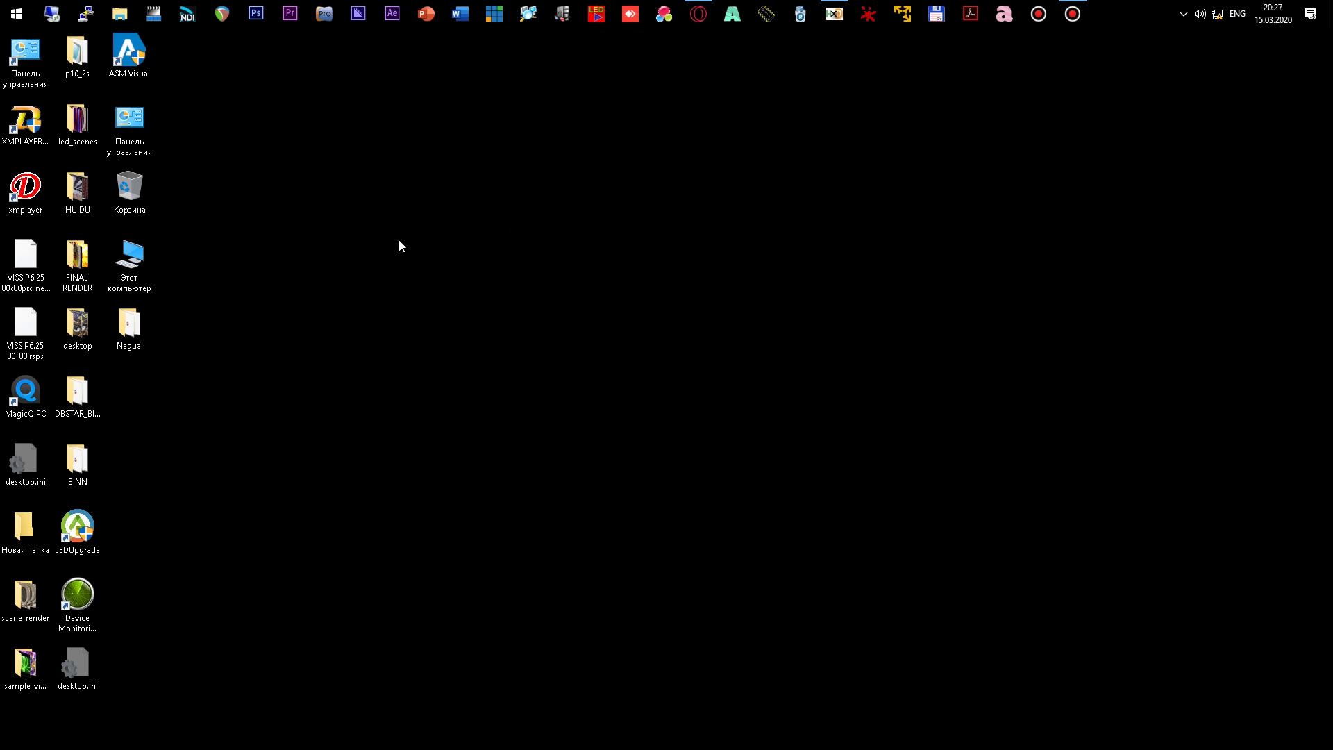
- Launch X Media Player and open the LED controller's parameter settings, entering the settings password
double_click(38, 189)
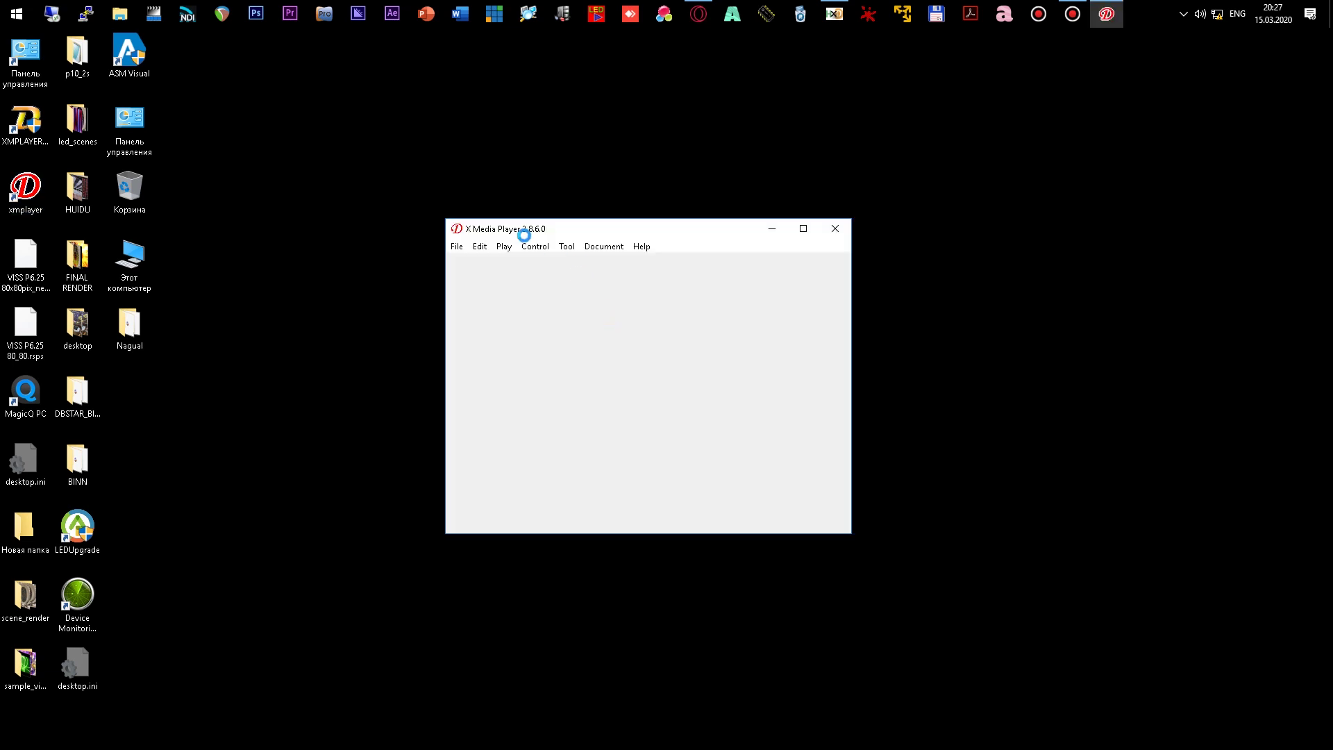
left_click(542, 250)
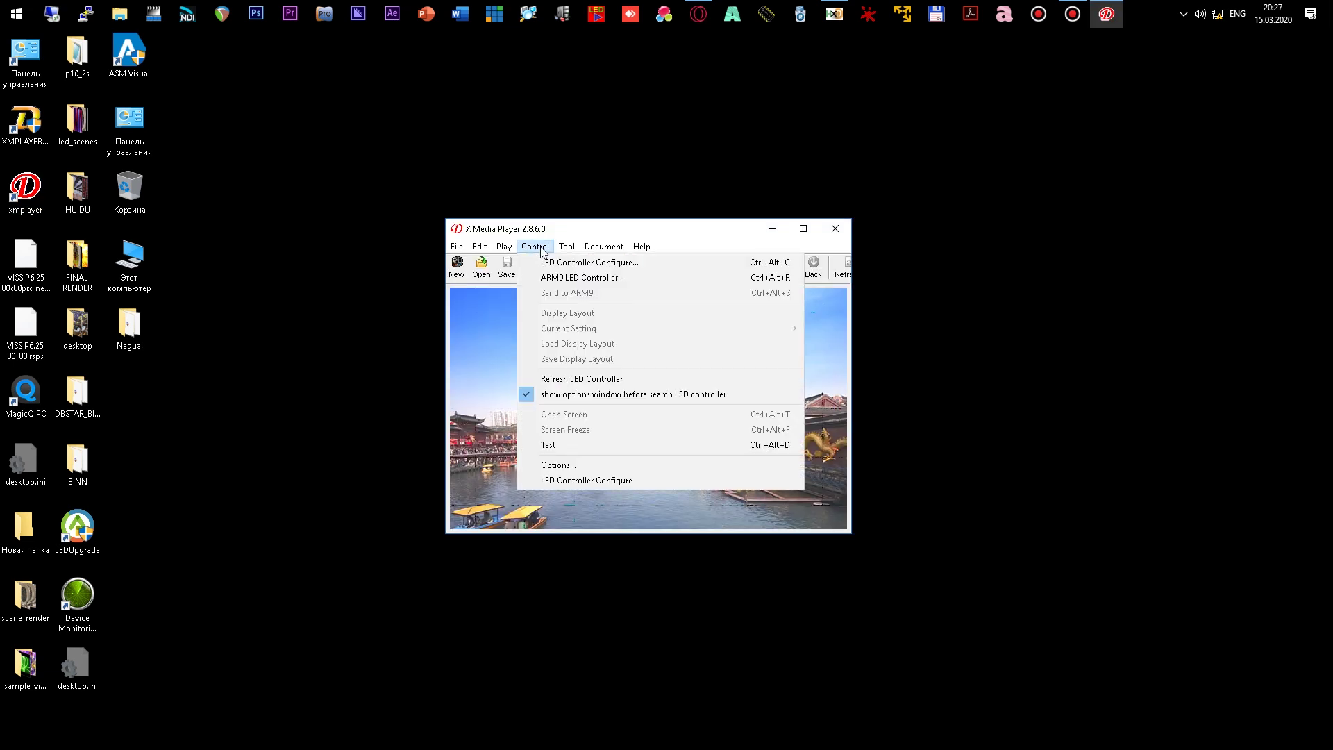
left_click(591, 263)
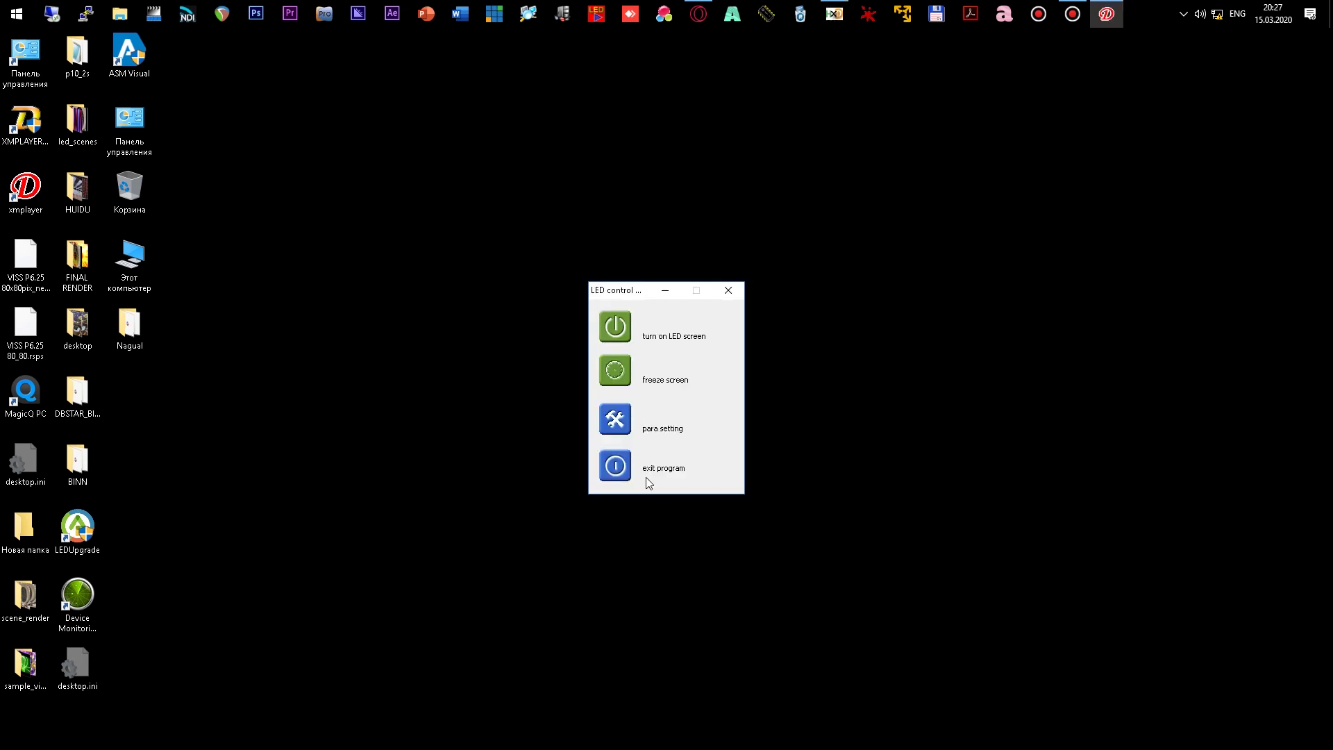
left_click(621, 425)
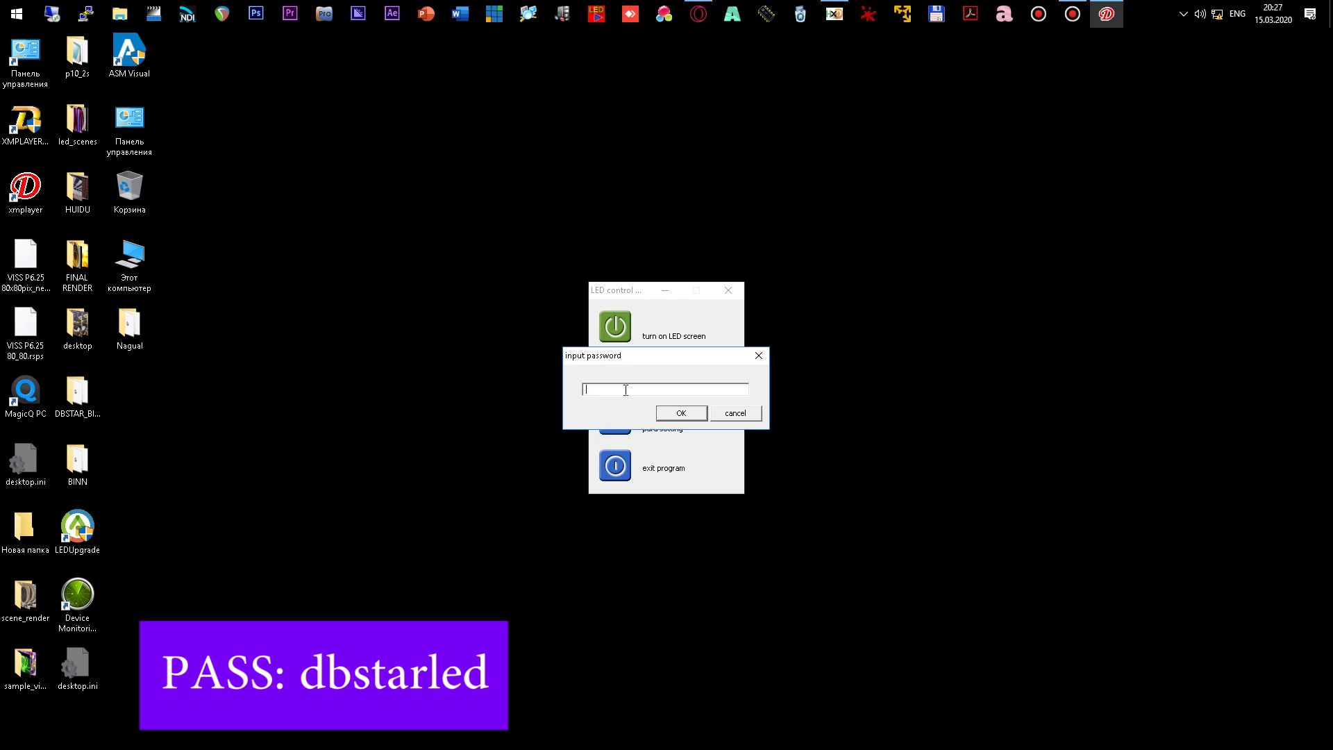
type("dbstar")
key("Return")
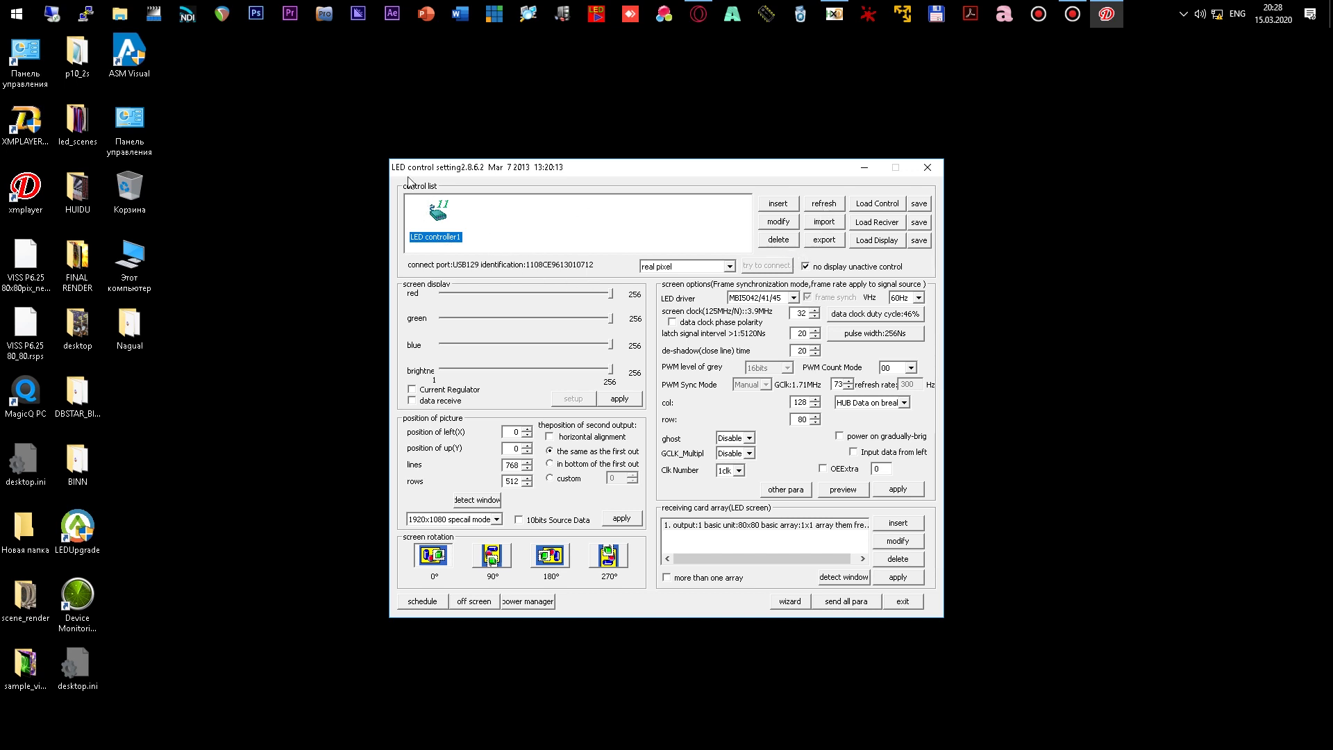
- Refresh the search for synchronous LED controllers and select LED controller1
left_click(825, 204)
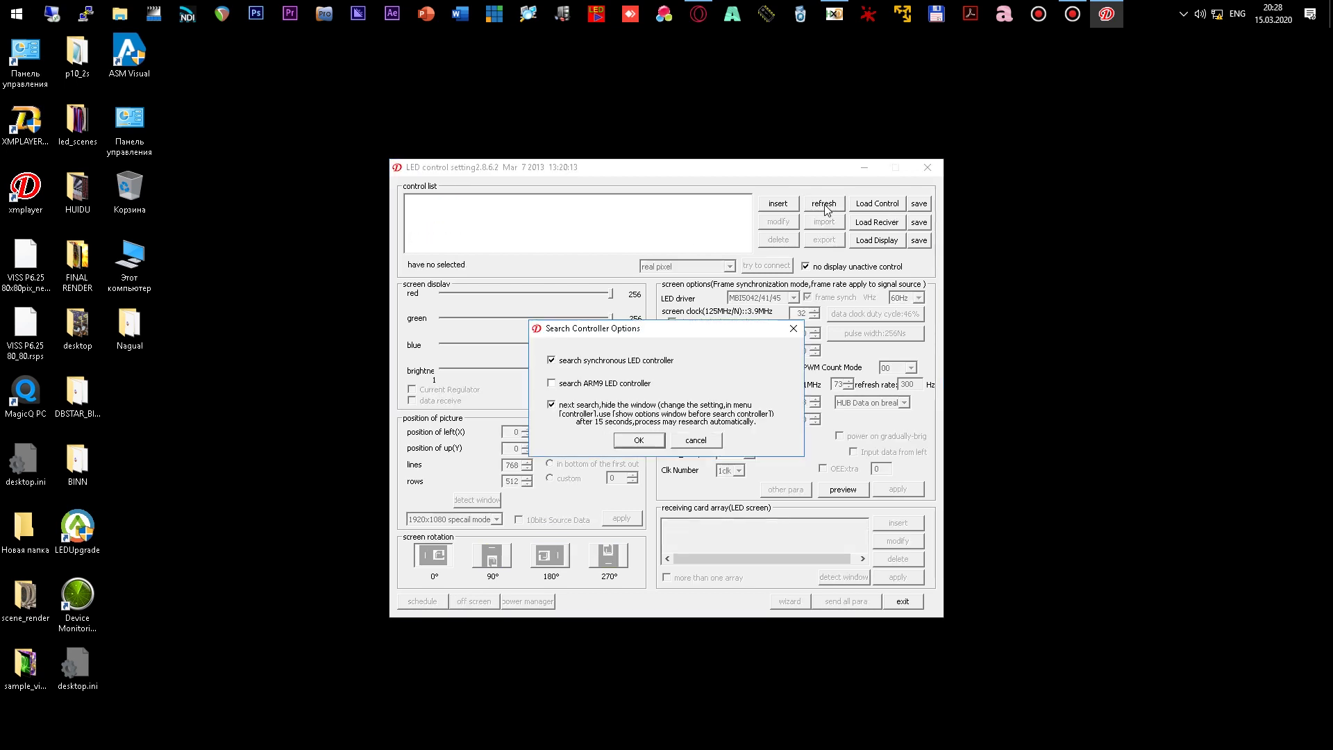
left_click(654, 440)
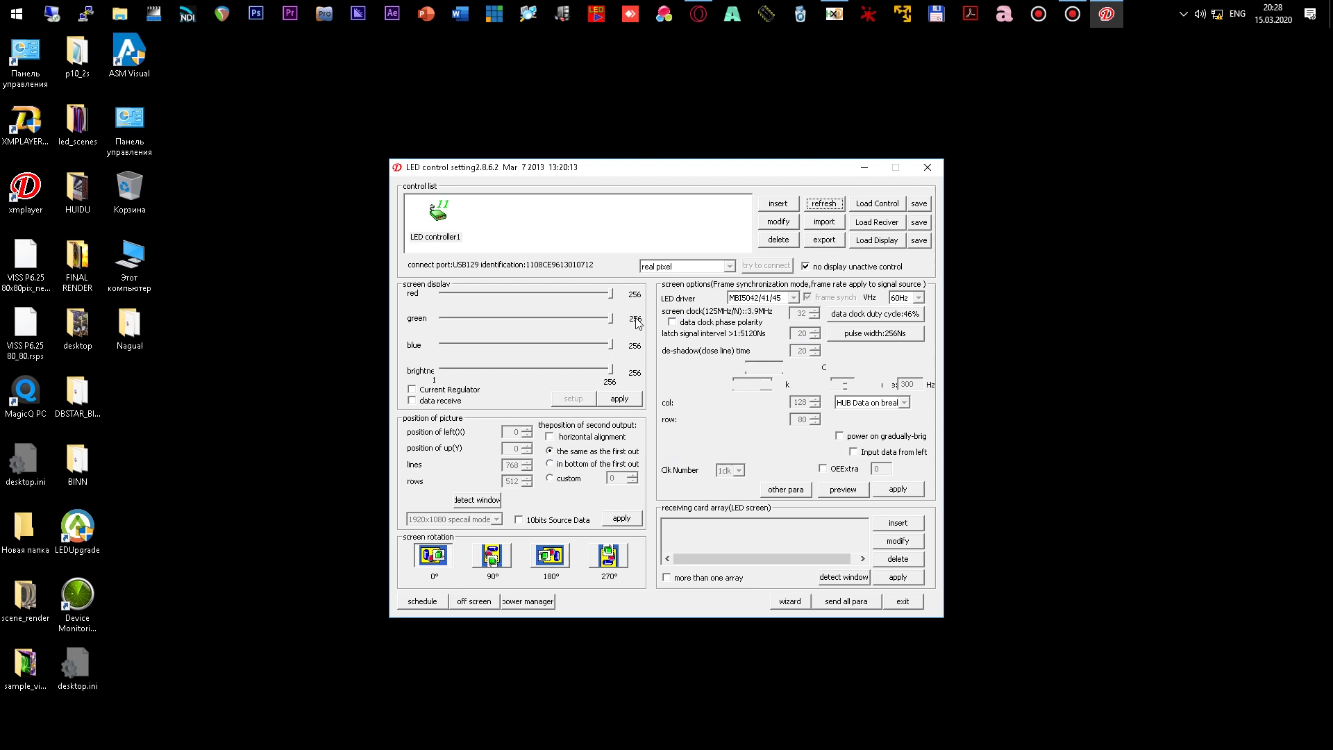
left_click(445, 216)
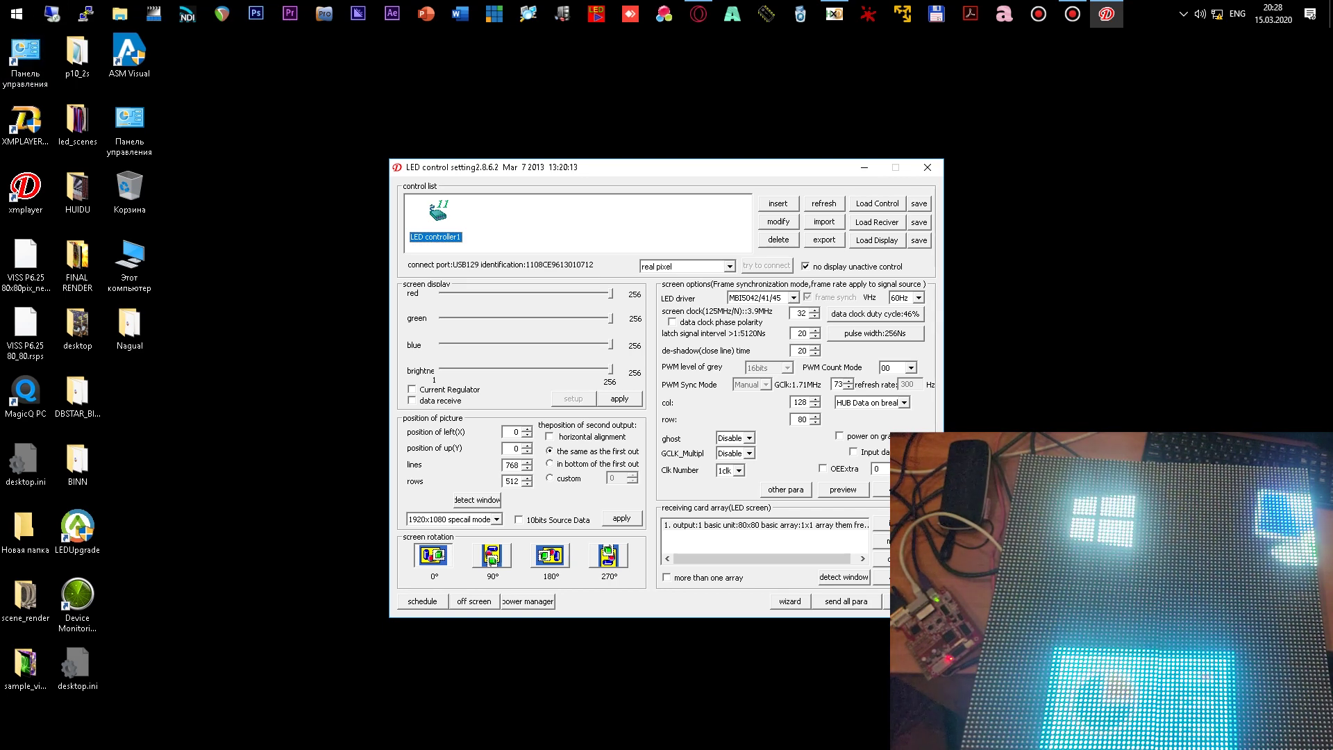
- Start the wizard, choose real pixel picture mode, and keep static/138/139 as decoder mode
left_click(789, 601)
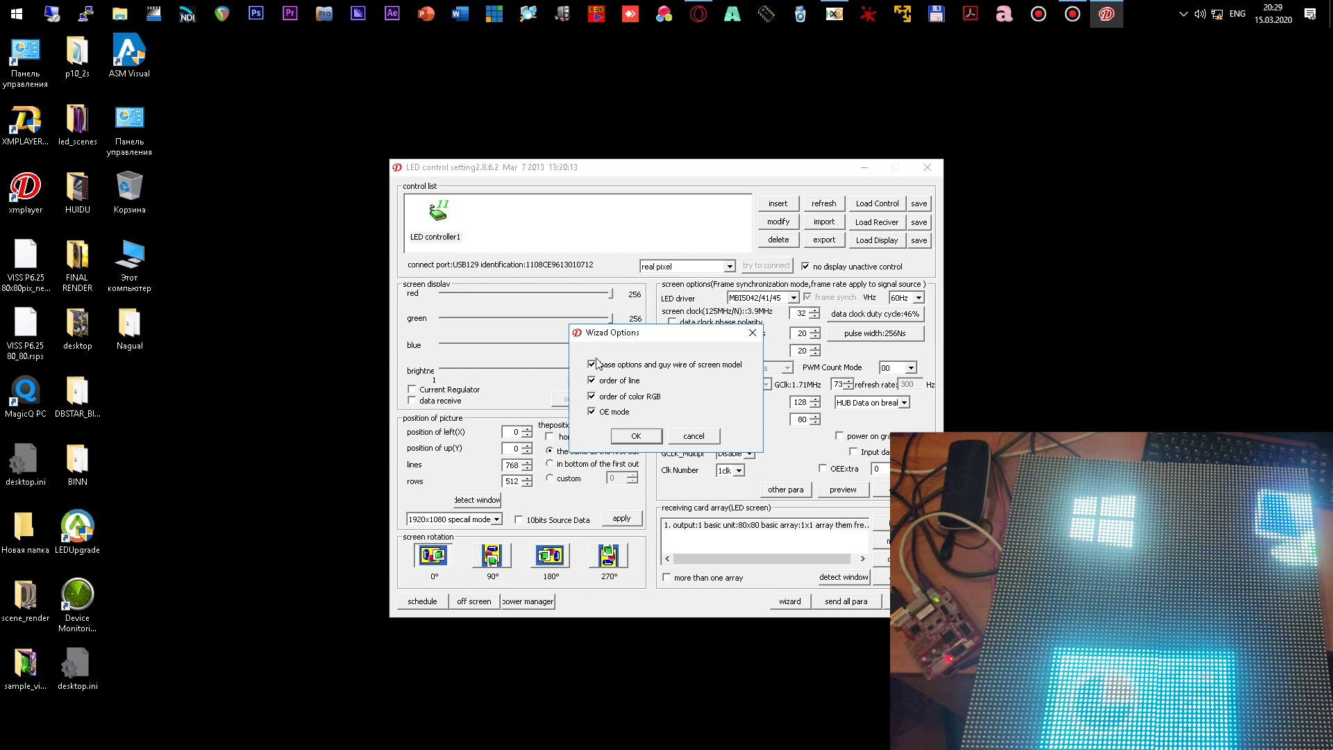
left_click(636, 436)
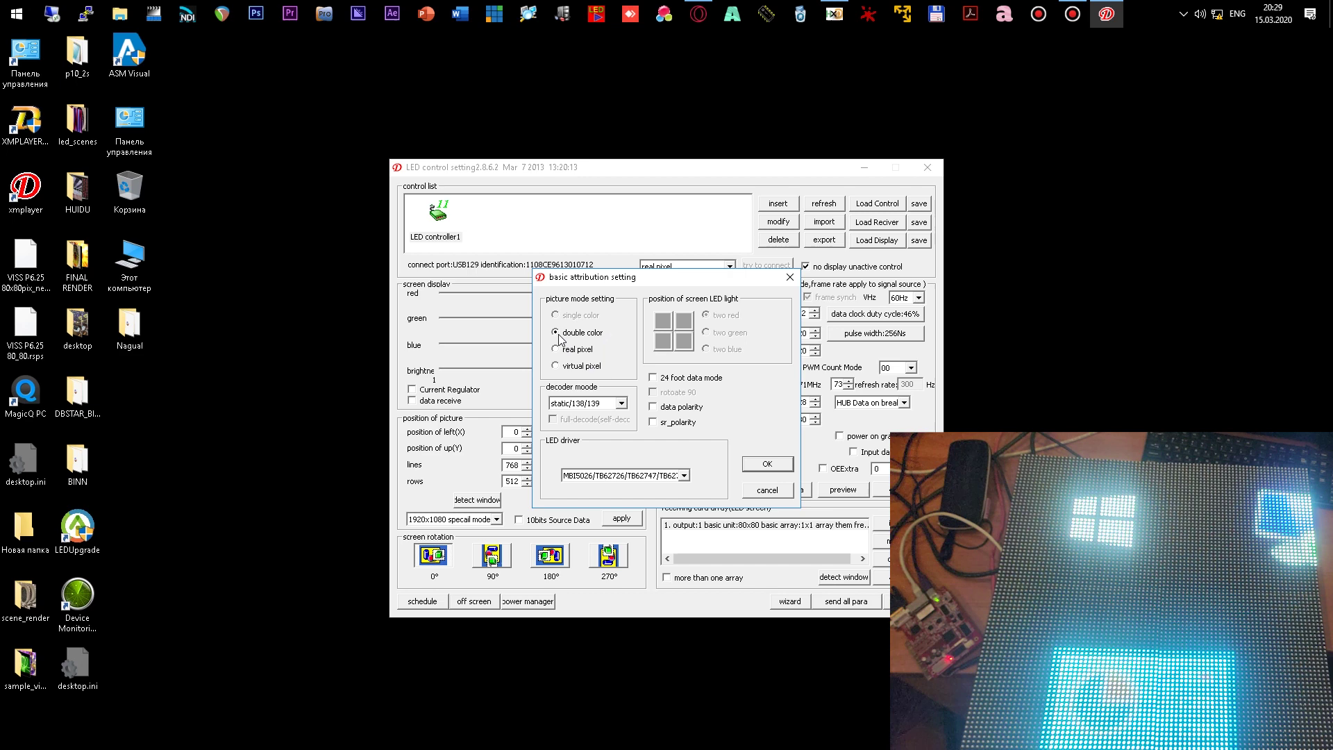
left_click(572, 366)
left_click(567, 351)
left_click(621, 404)
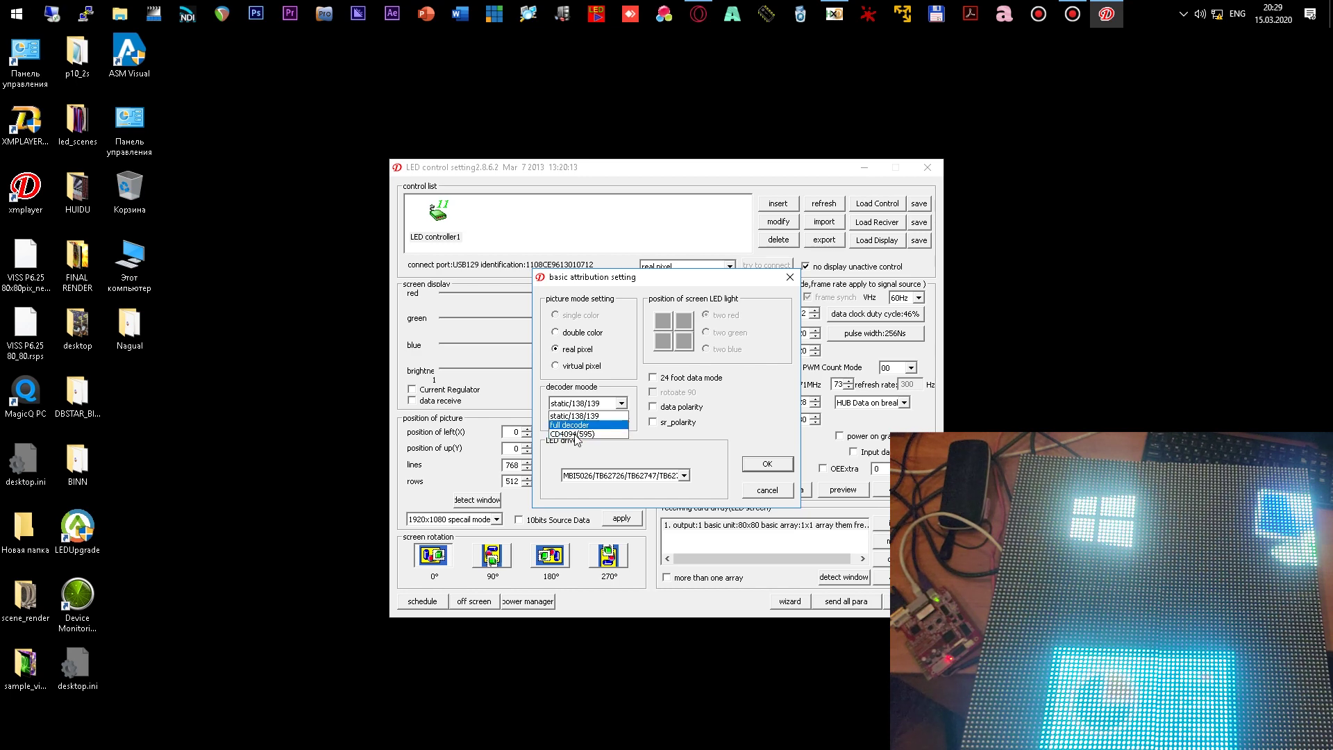
left_click(577, 415)
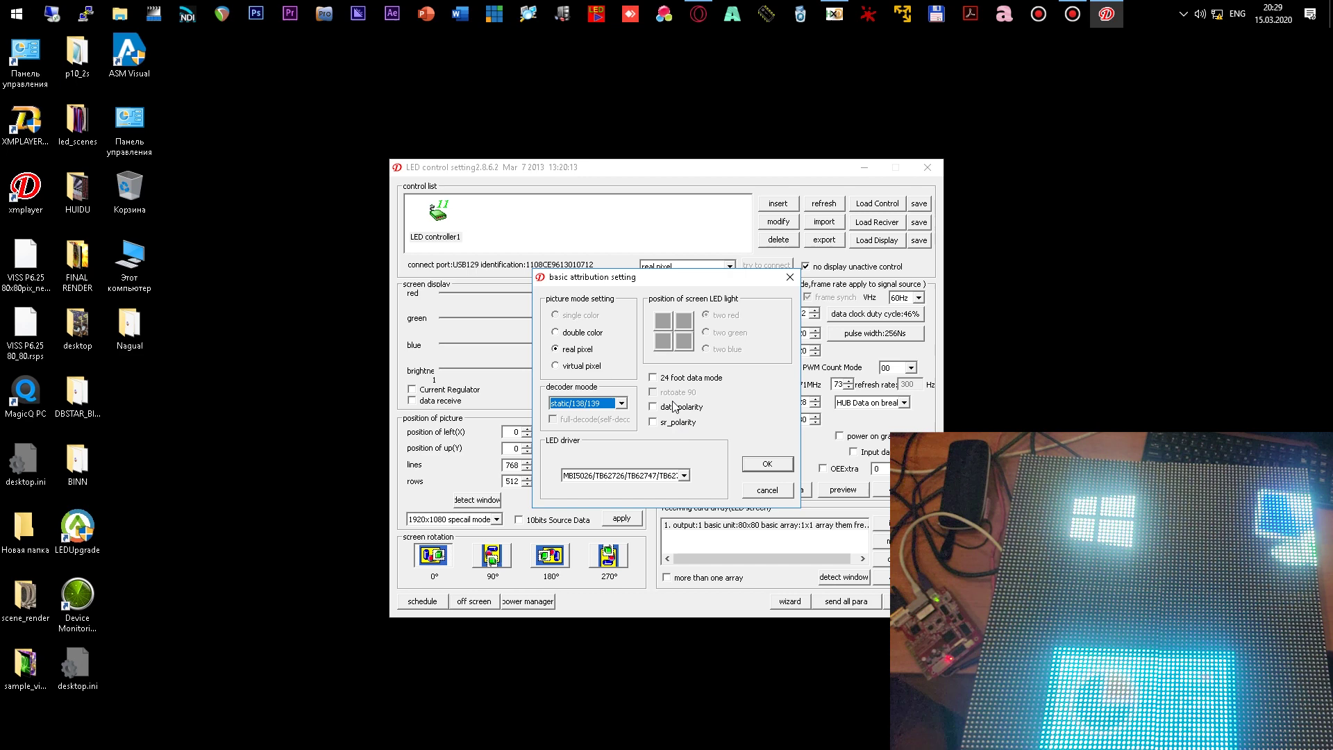
- Select MBI5042/41/45 as the LED driver and confirm the basic attribution settings
left_click(683, 475)
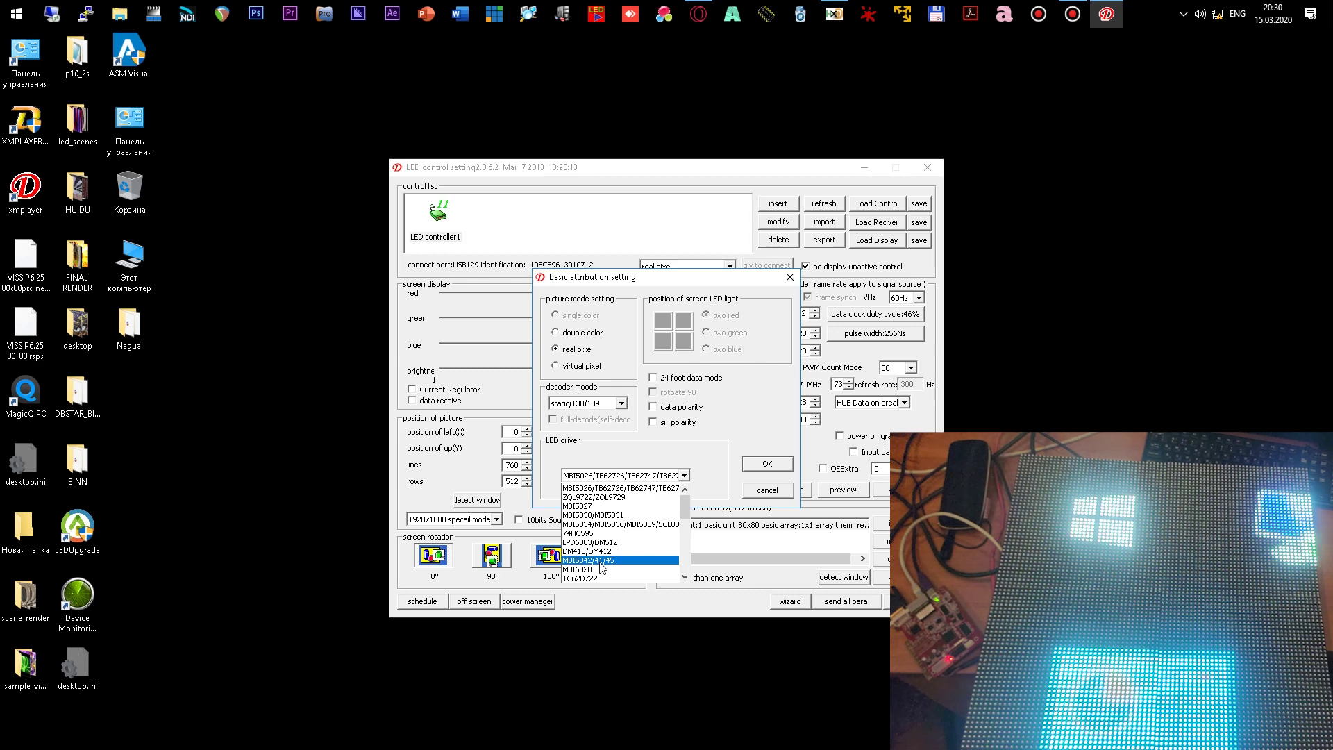
left_click(601, 561)
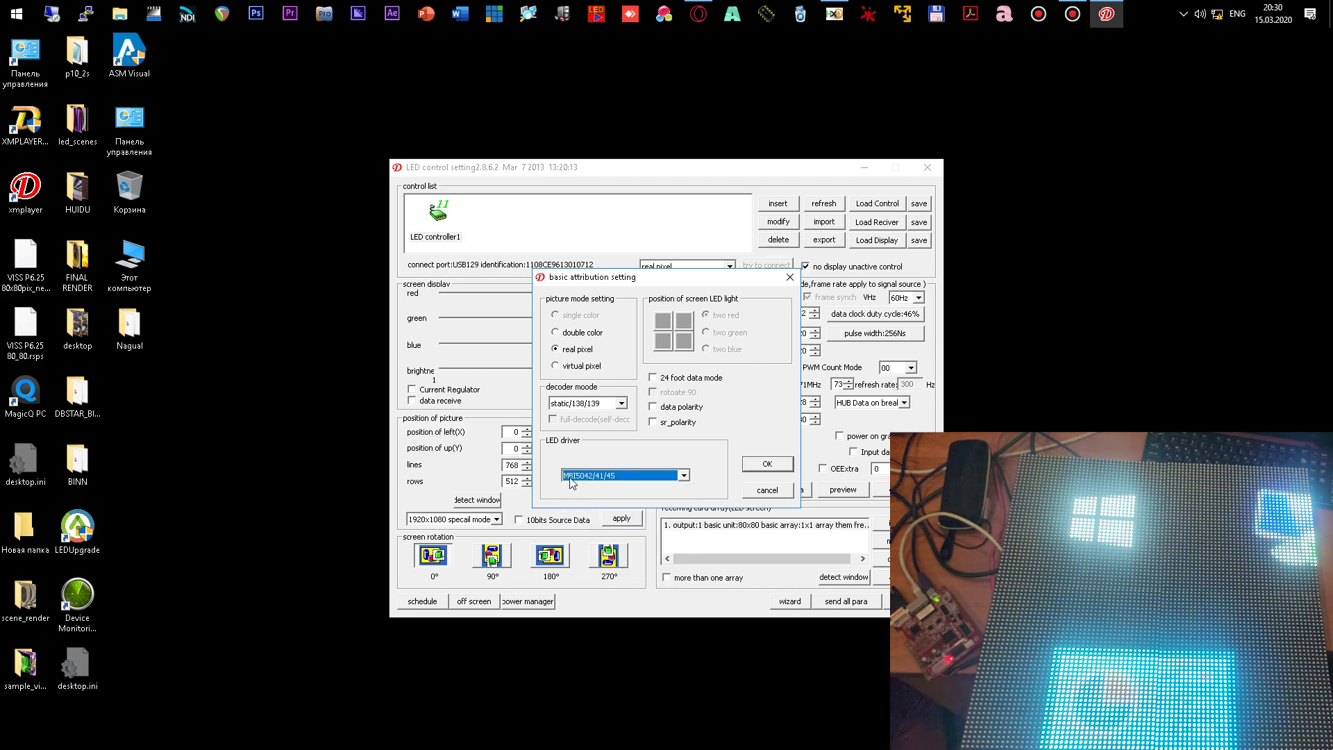
left_click(686, 476)
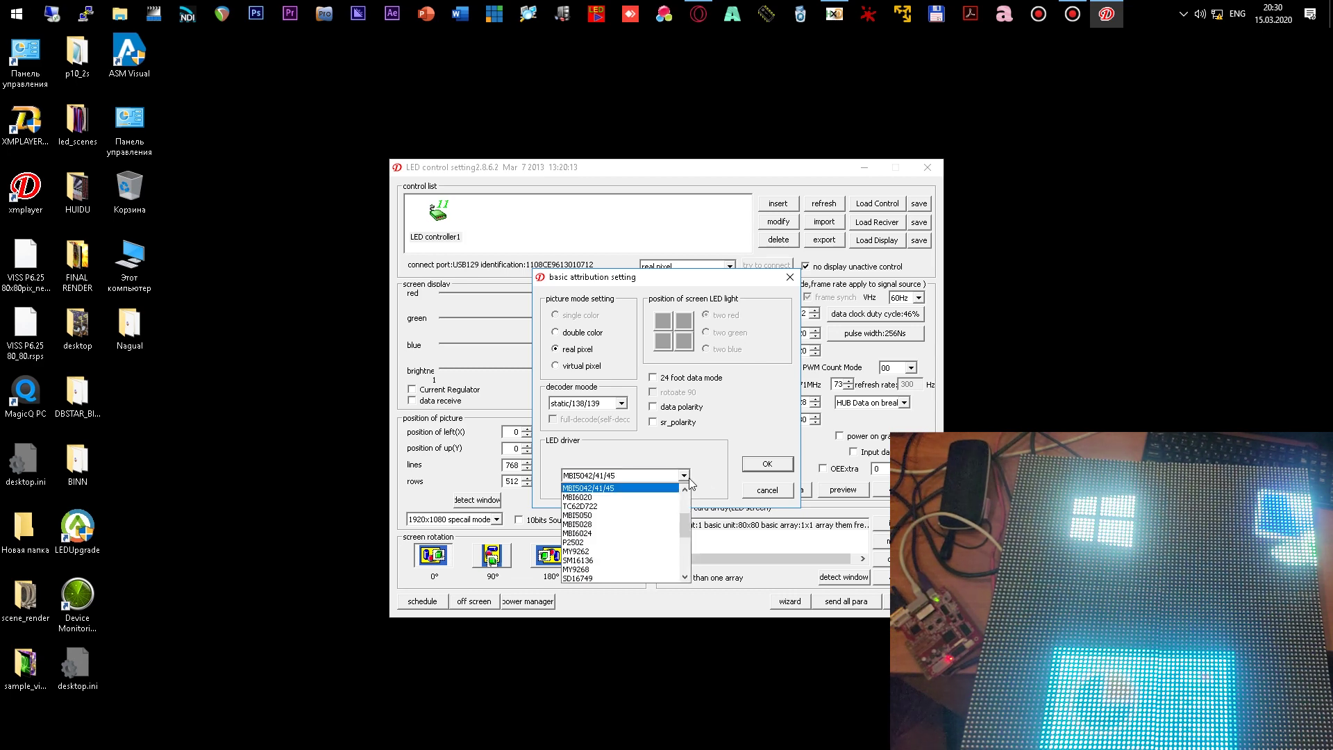
scroll(686, 546, "down", 1)
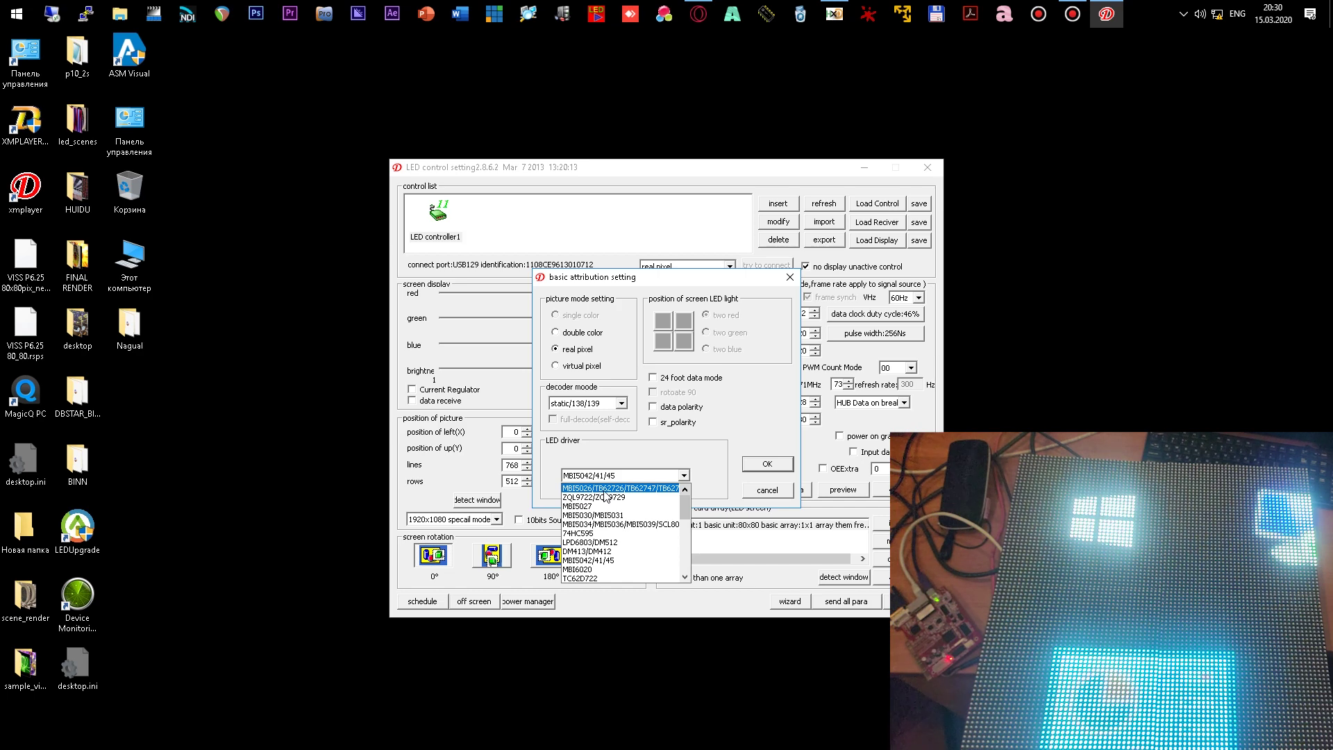
left_click(622, 489)
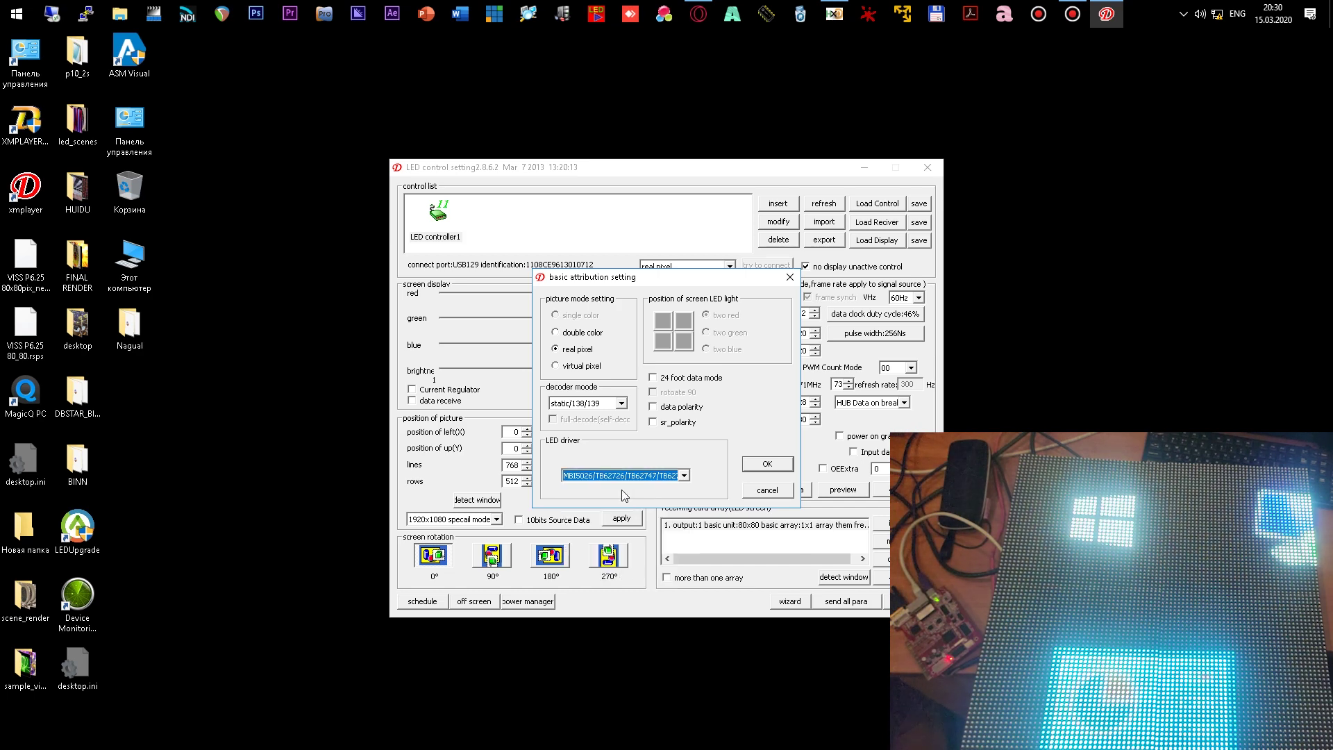
left_click(684, 474)
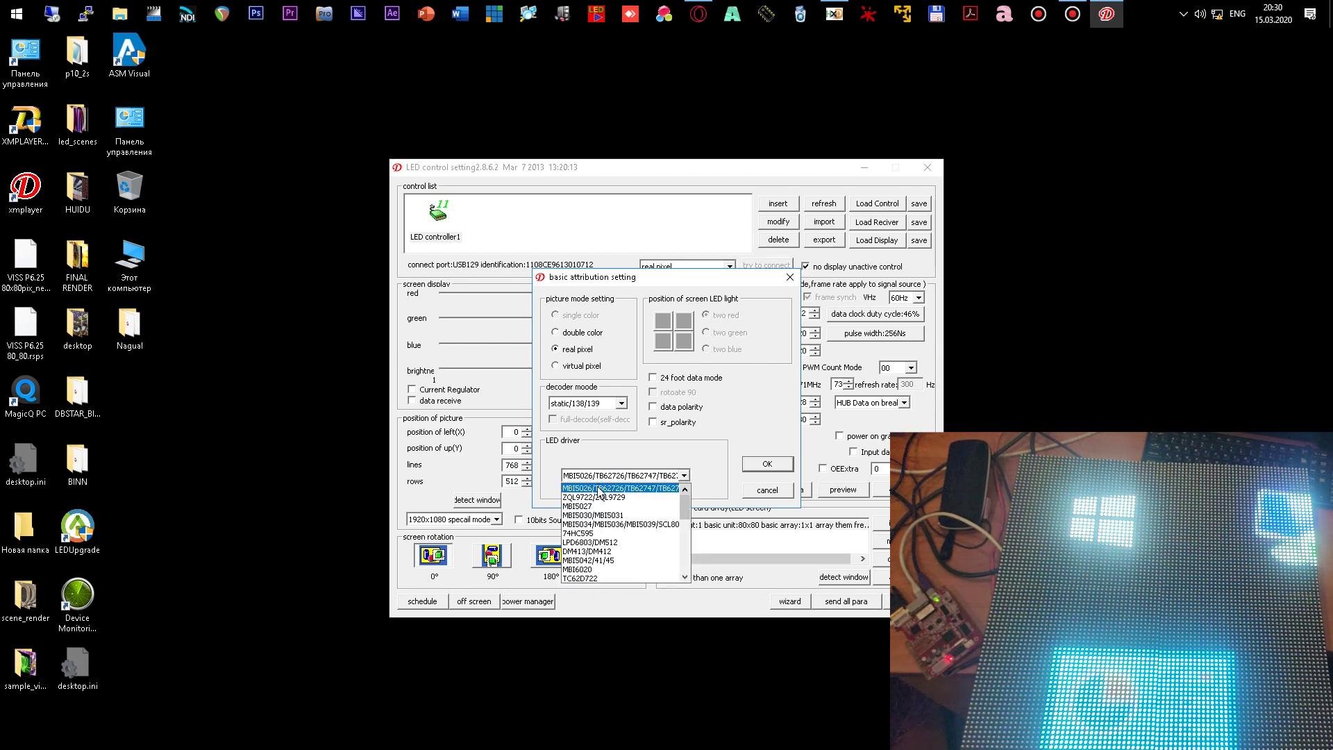
left_click(597, 490)
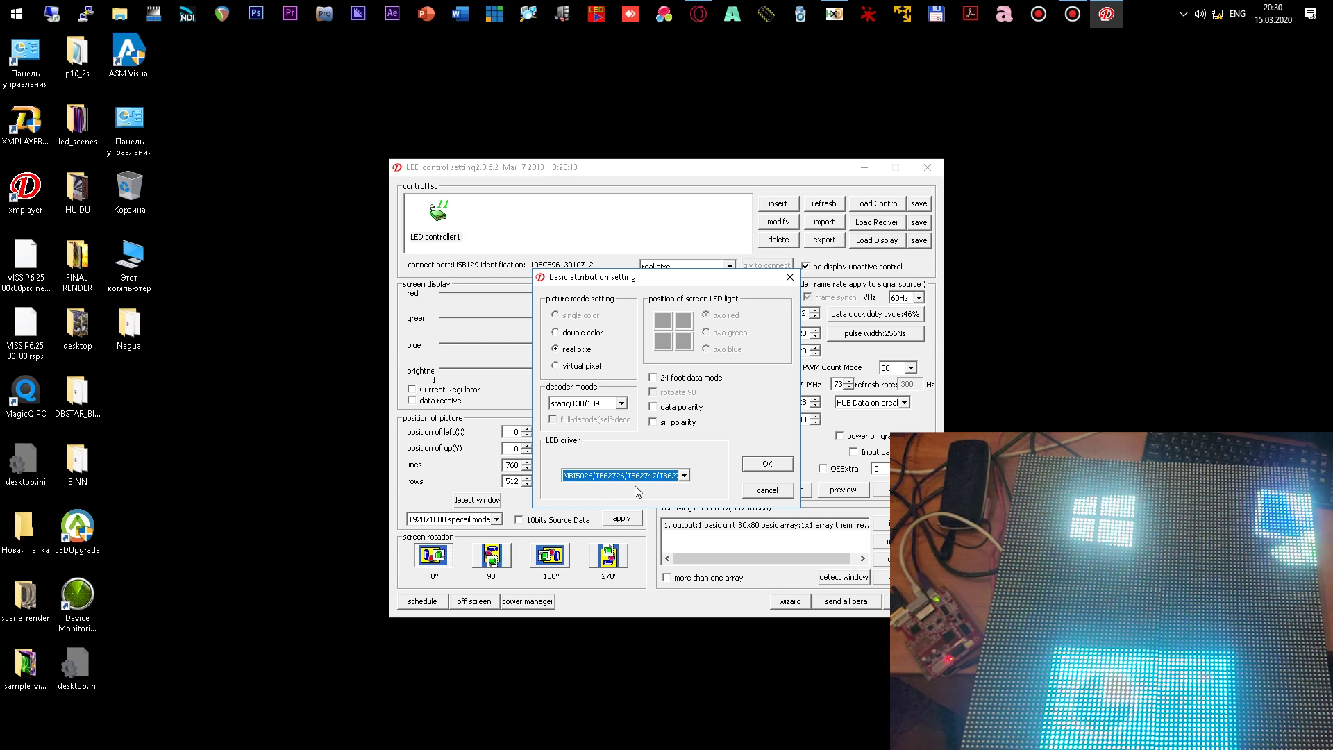
left_click(685, 476)
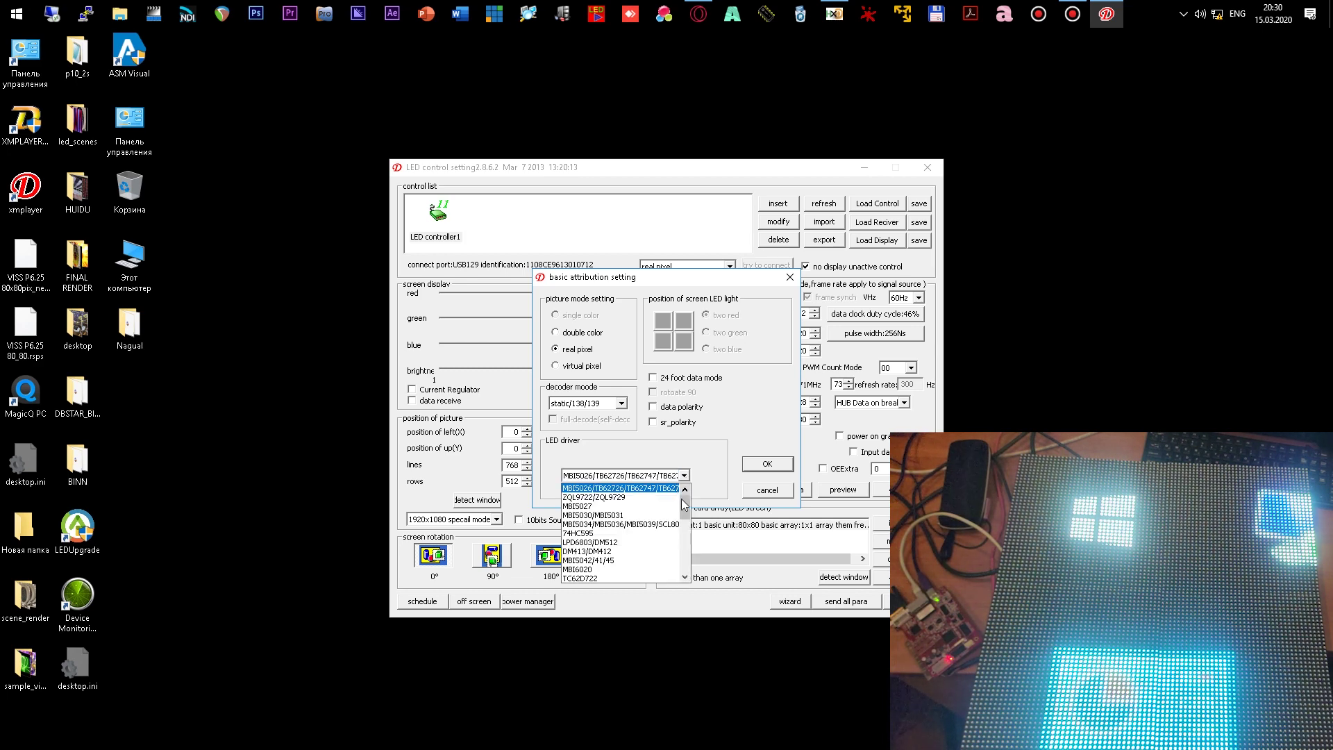
left_click(638, 491)
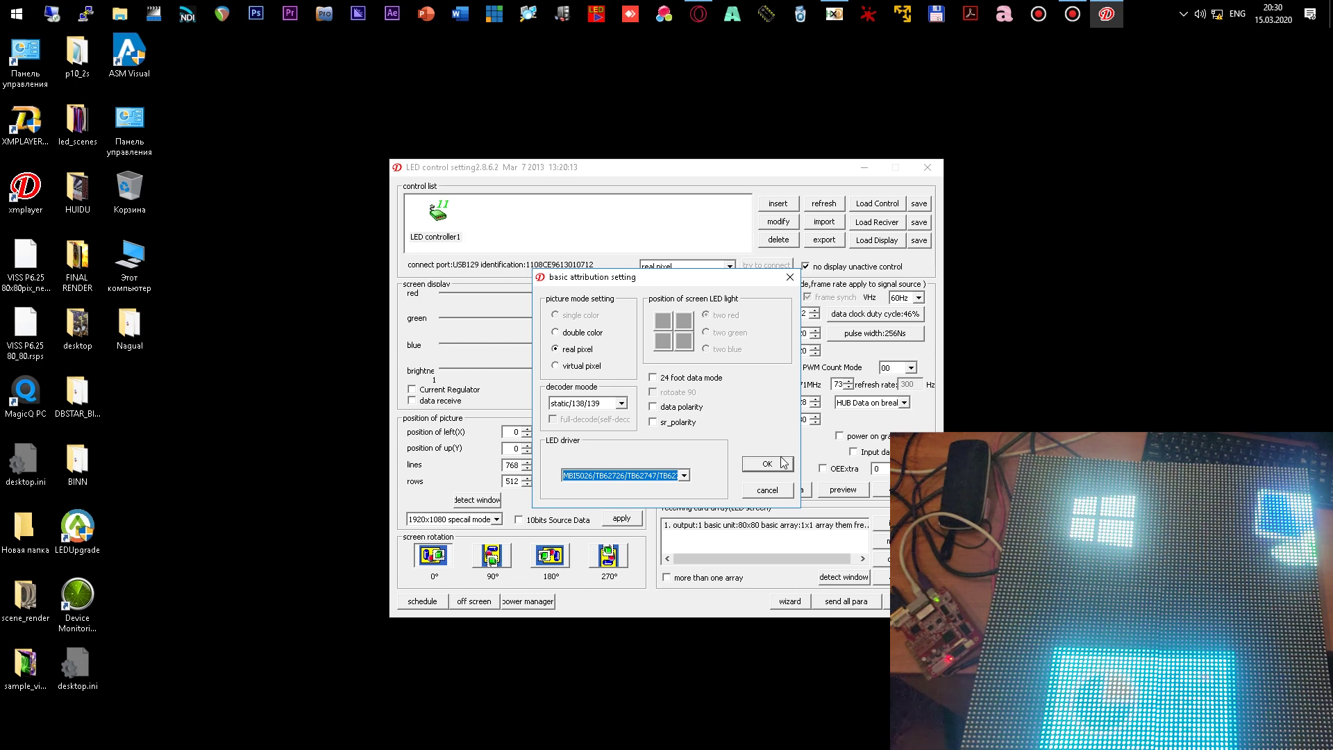
left_click(684, 476)
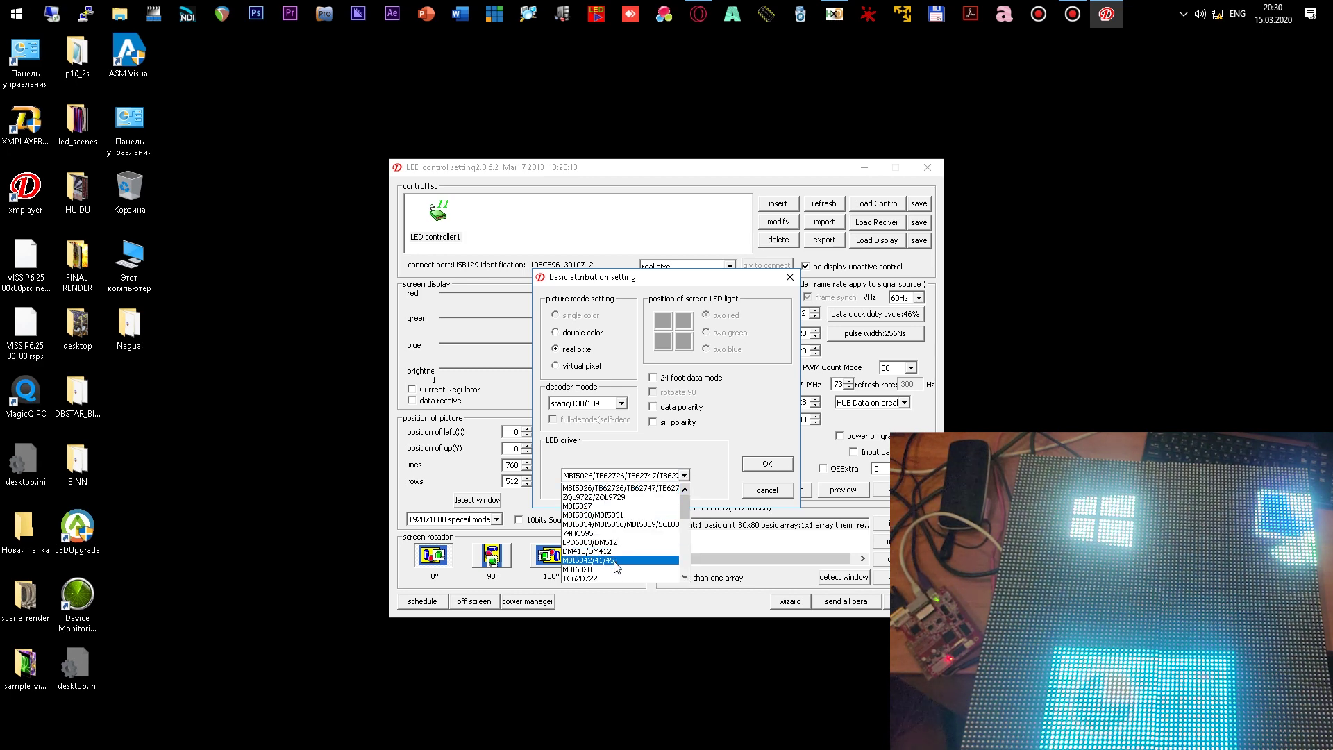
left_click(615, 561)
left_click(761, 463)
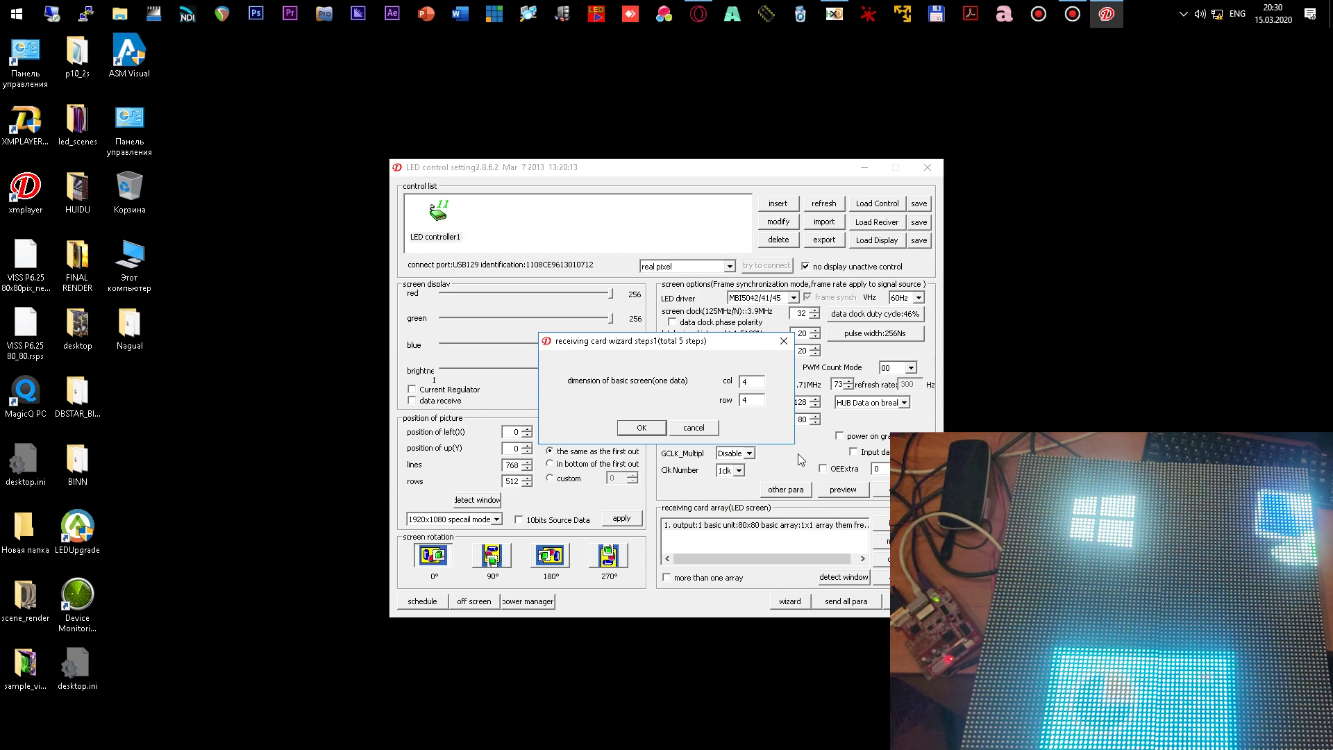
- Enter 10 as the basic screen's row count in wizard step 1
left_click(749, 382)
type("0")
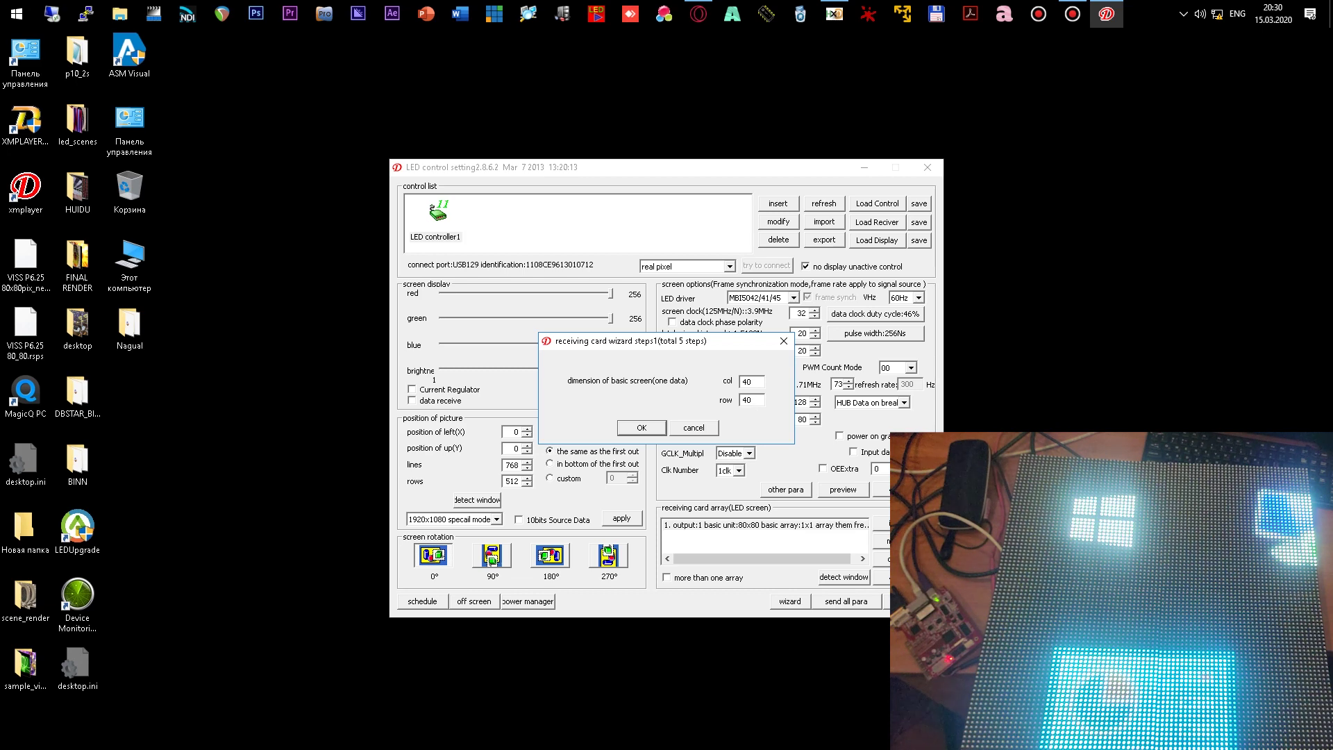
key("BackSpace")
key("BackSpace")
type("32")
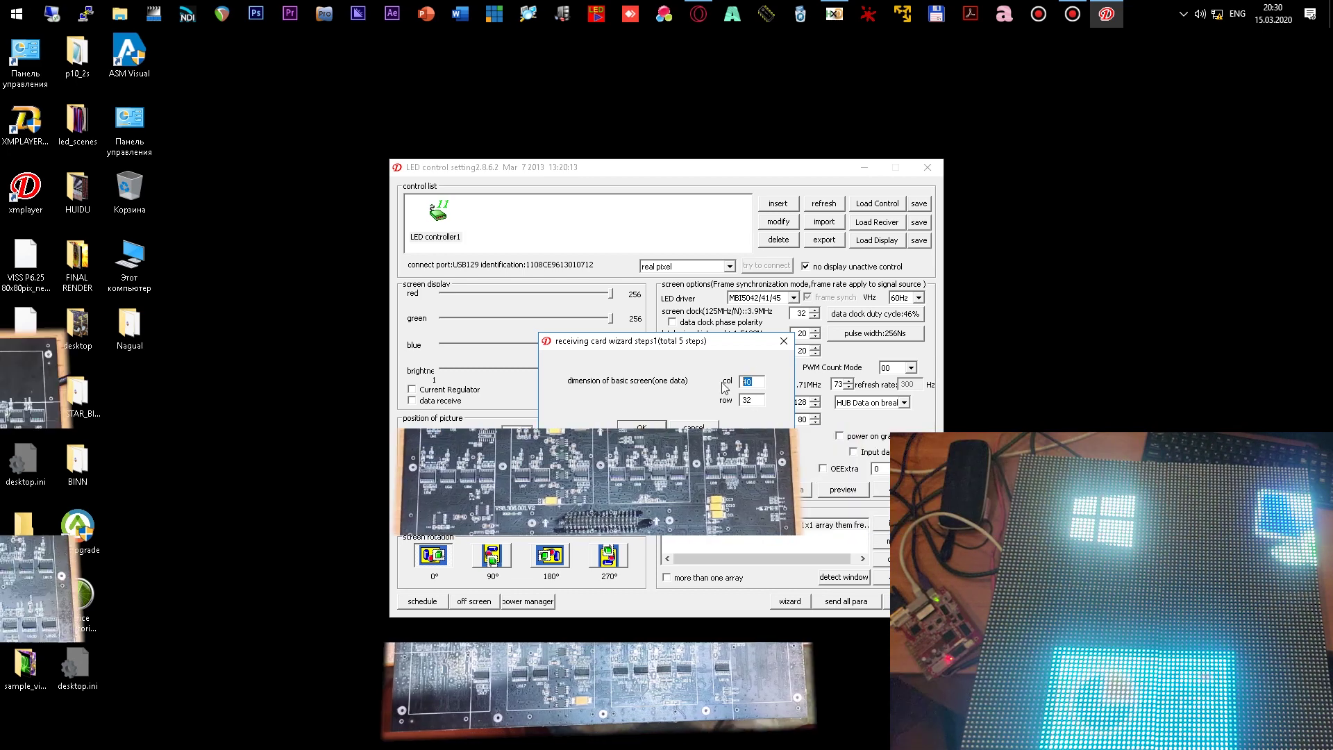
key("shift+Tab")
key("Tab")
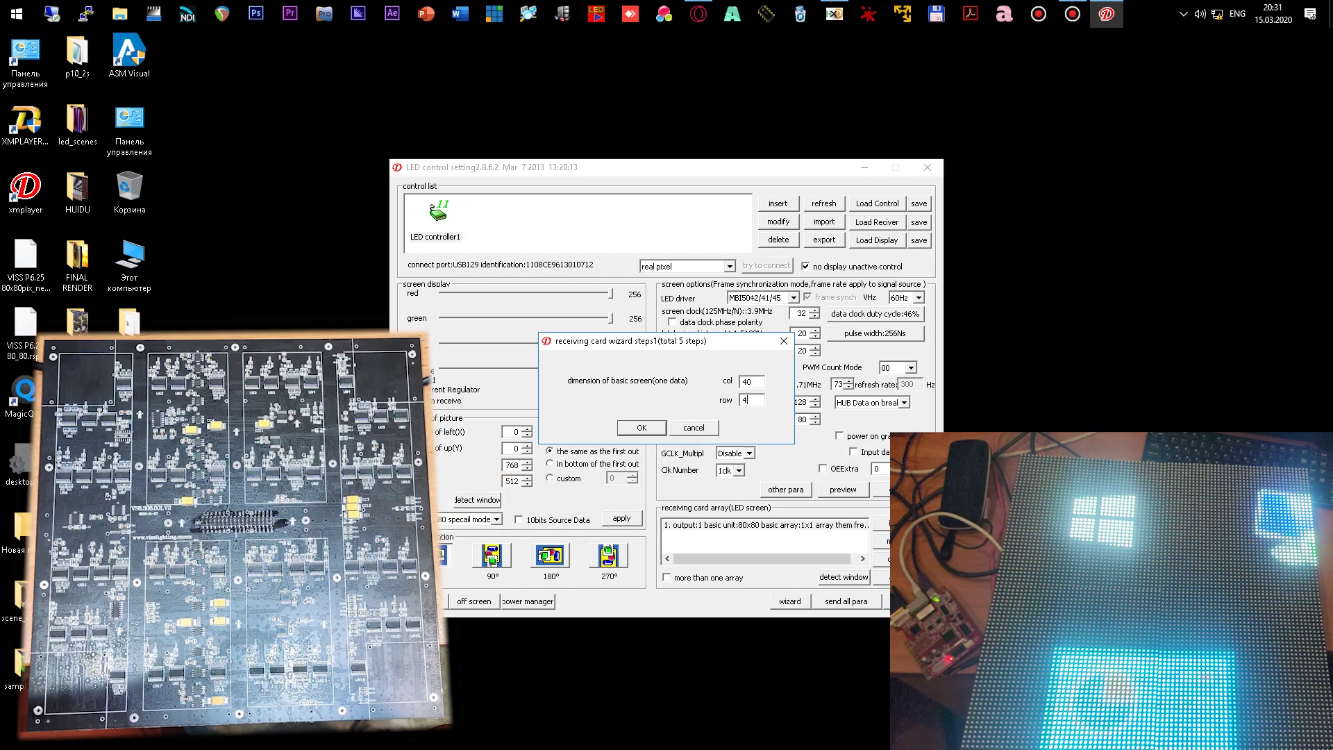
type("40")
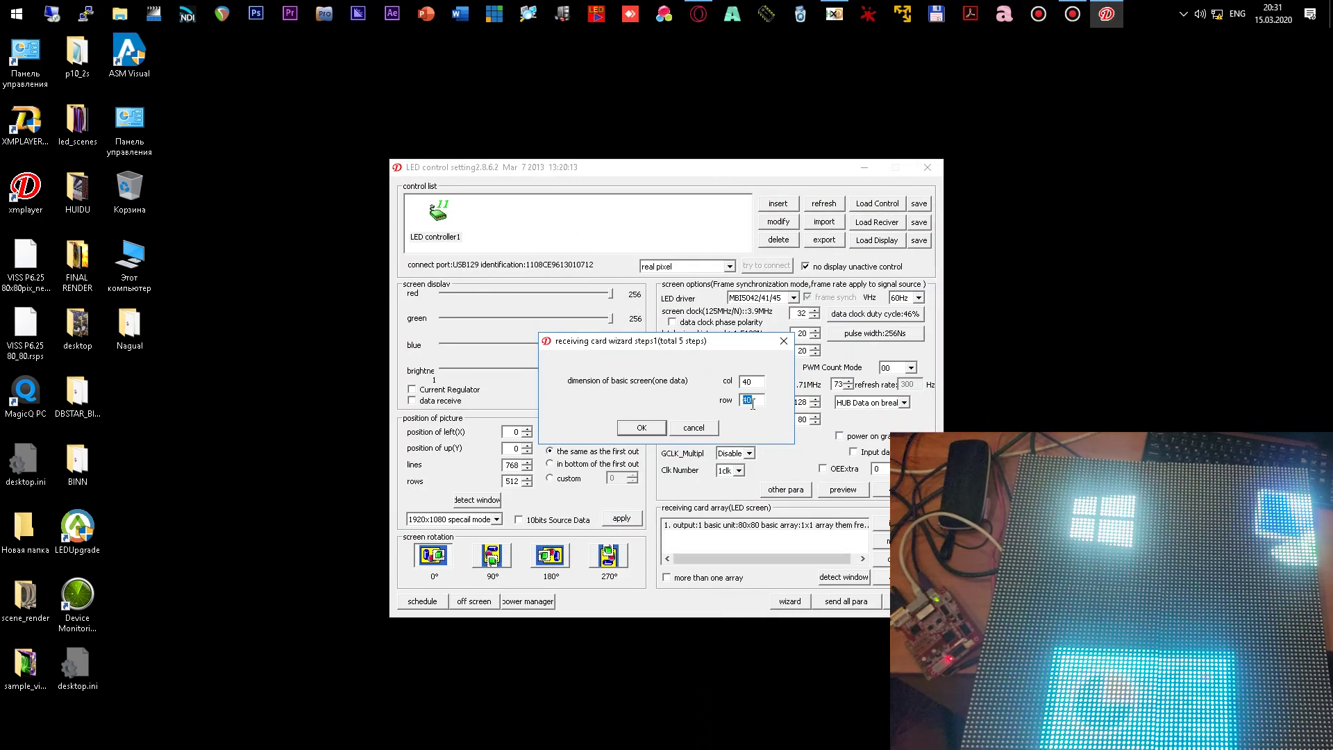
type("1")
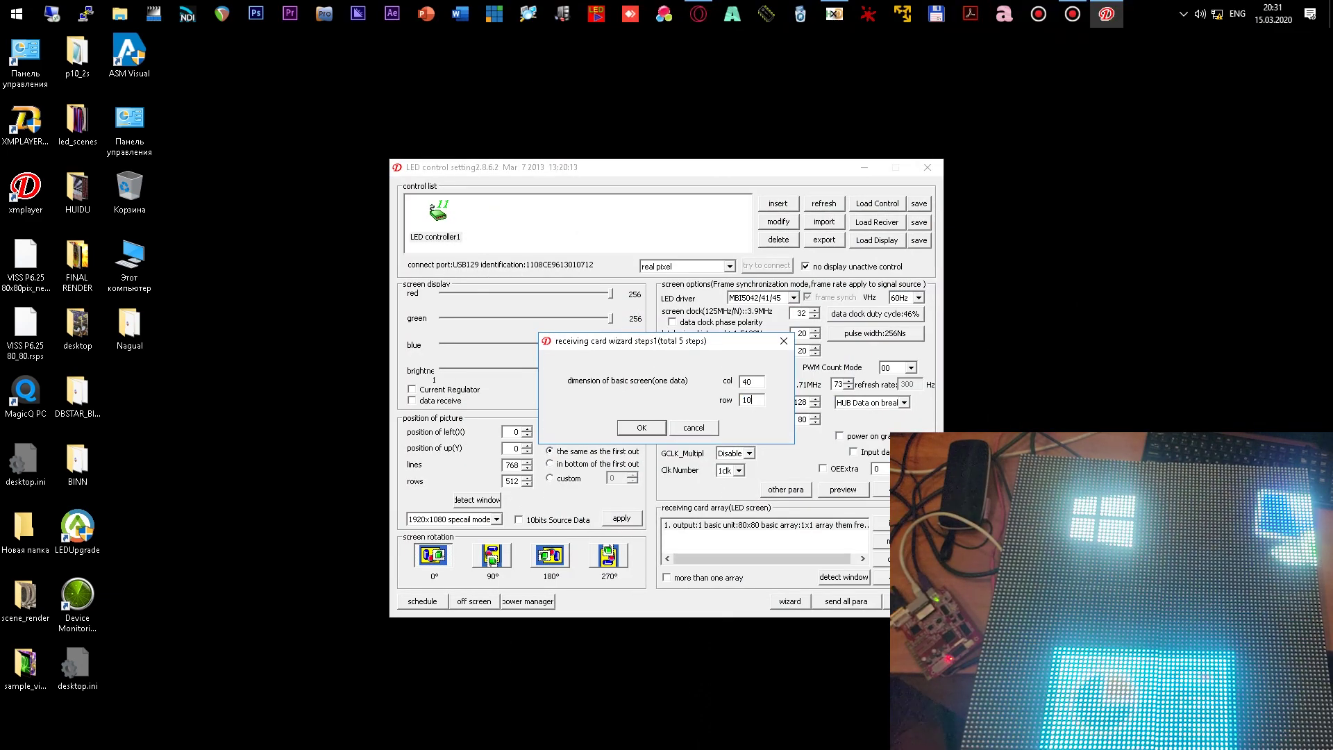
type("0")
- Replace the column count with 64
double_click(748, 400)
double_click(756, 381)
left_click(758, 383)
key("BackSpace")
key("BackSpace")
type("64")
- Confirm wizard step 1 with the 64-column by 10-row basic screen
left_click(644, 429)
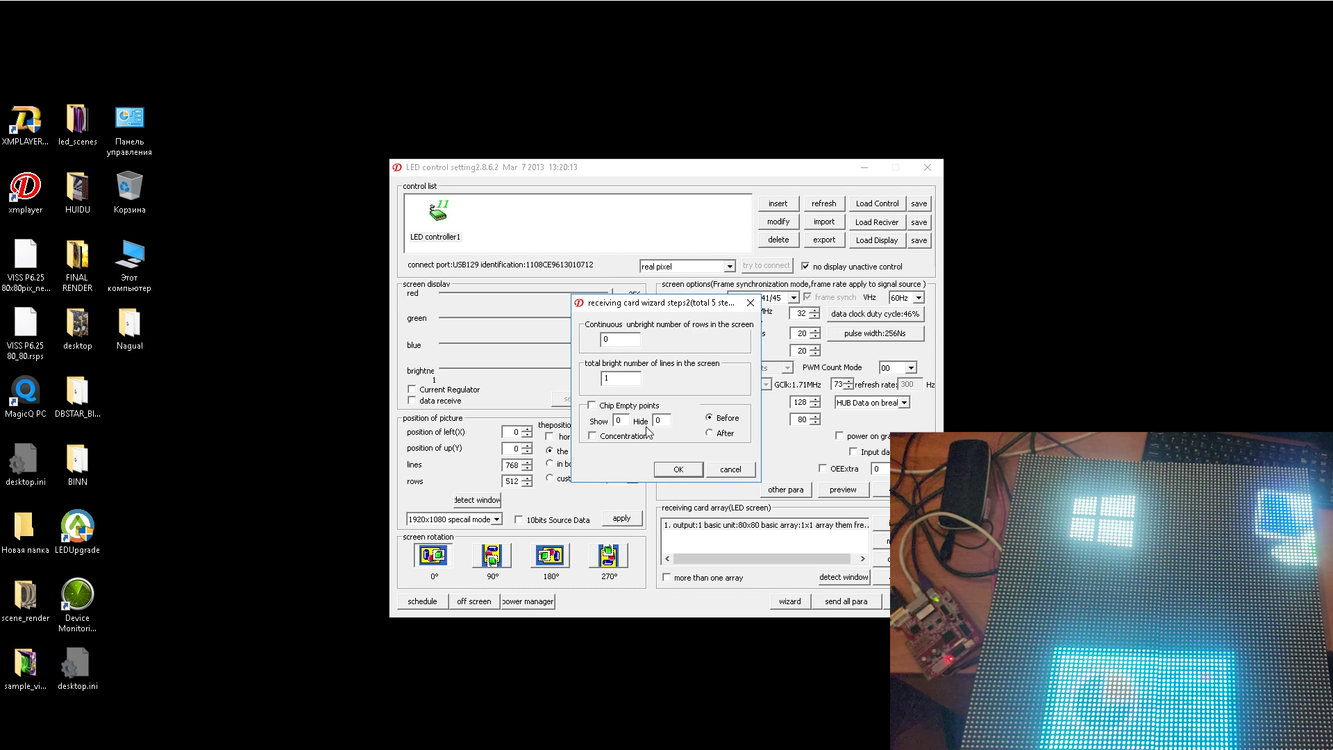
- Enter 4 continuous unbright rows and 2 total bright lines, then confirm step 2
key("Return")
key("Return")
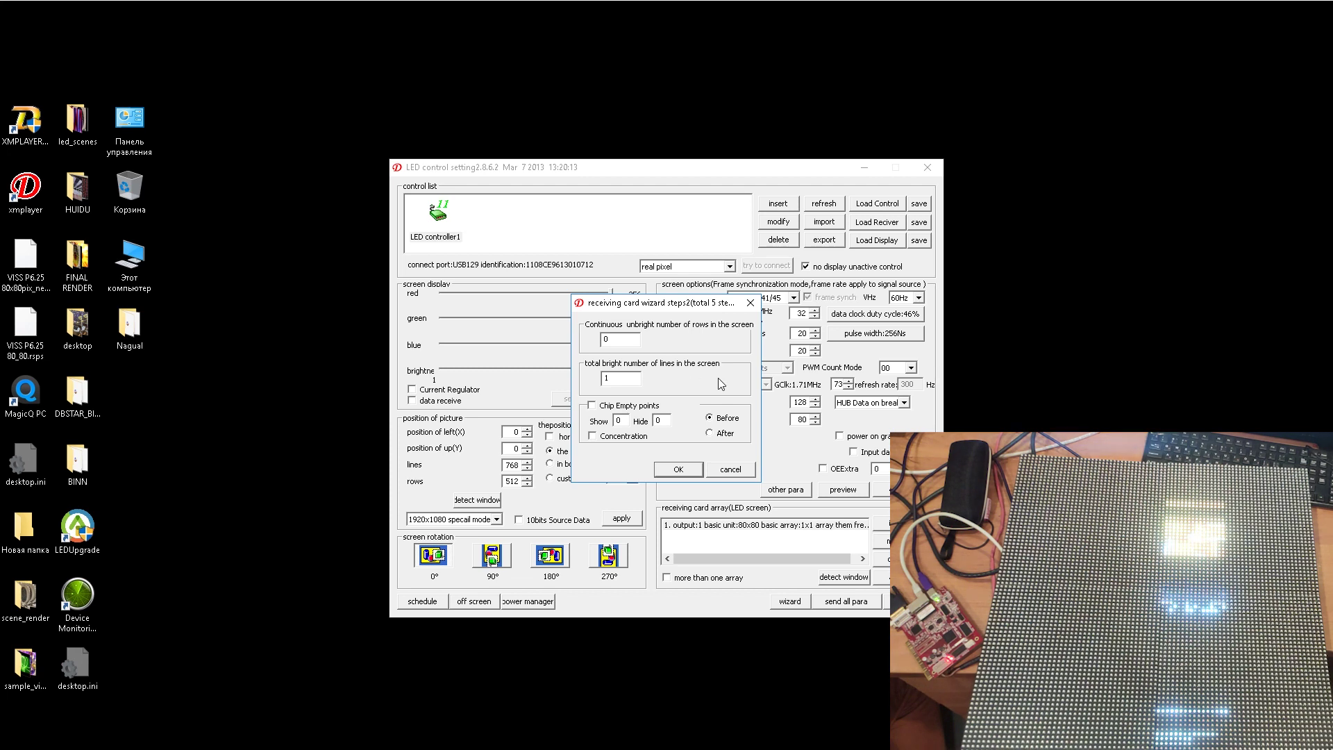
double_click(620, 377)
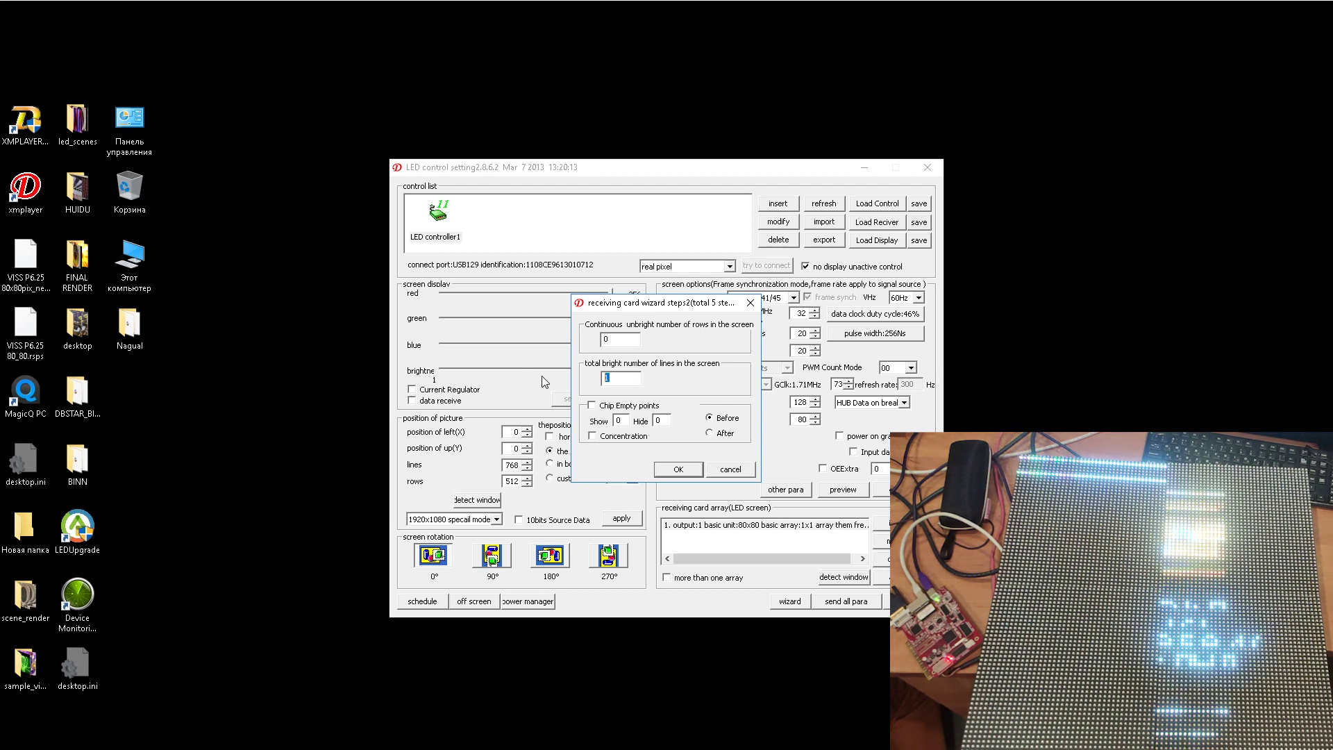
type("2")
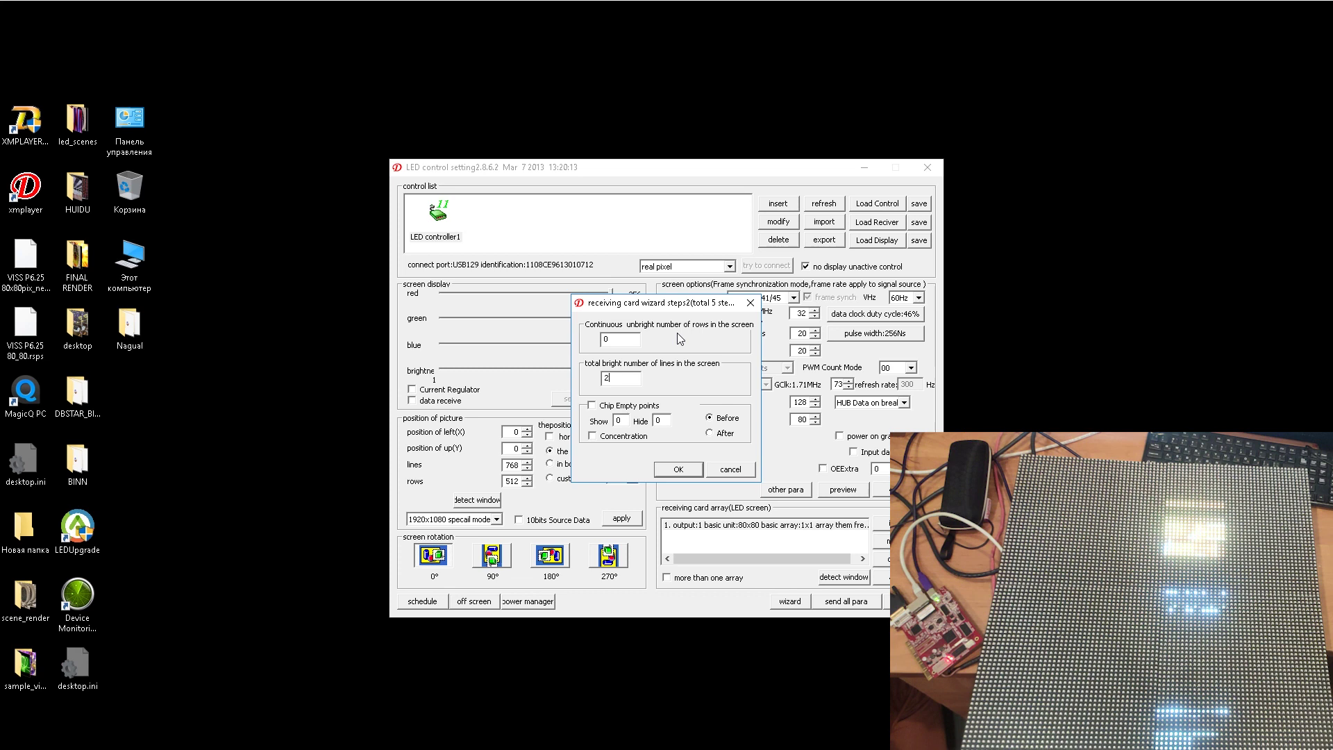
double_click(610, 343)
type("4")
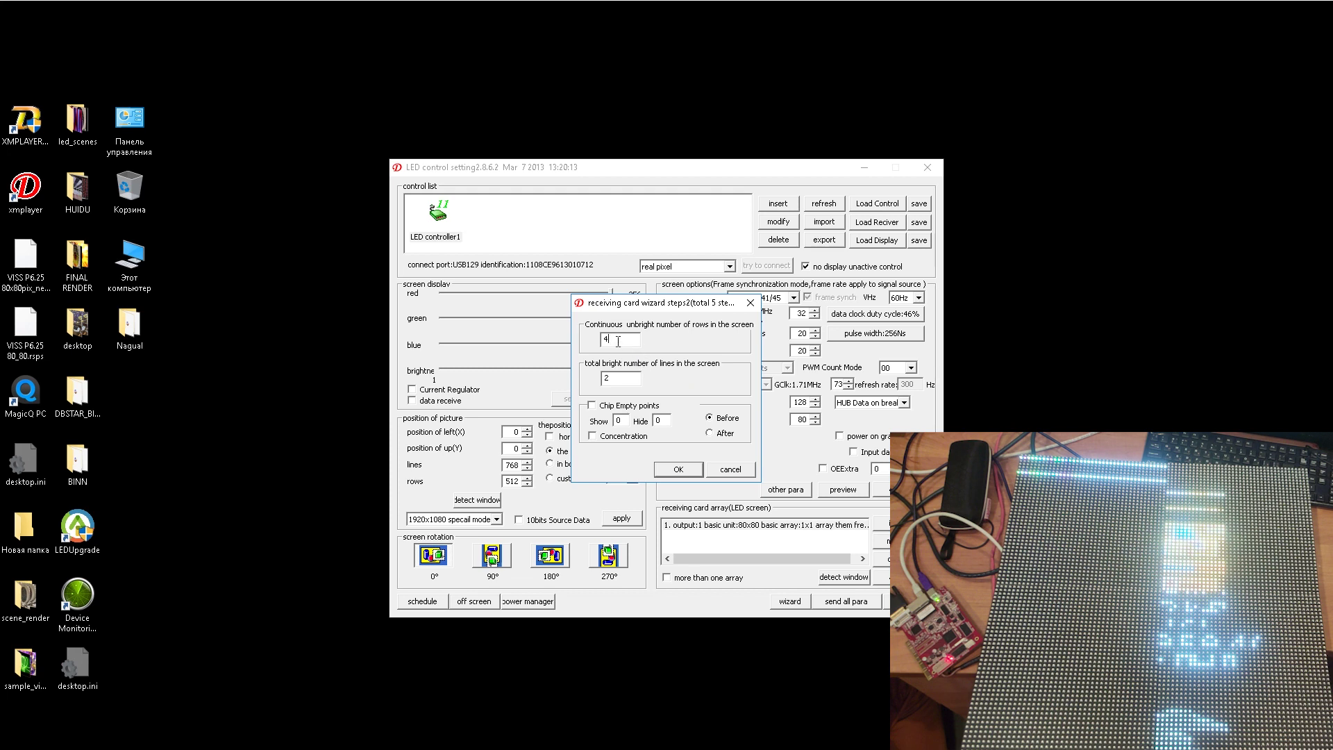
double_click(629, 381)
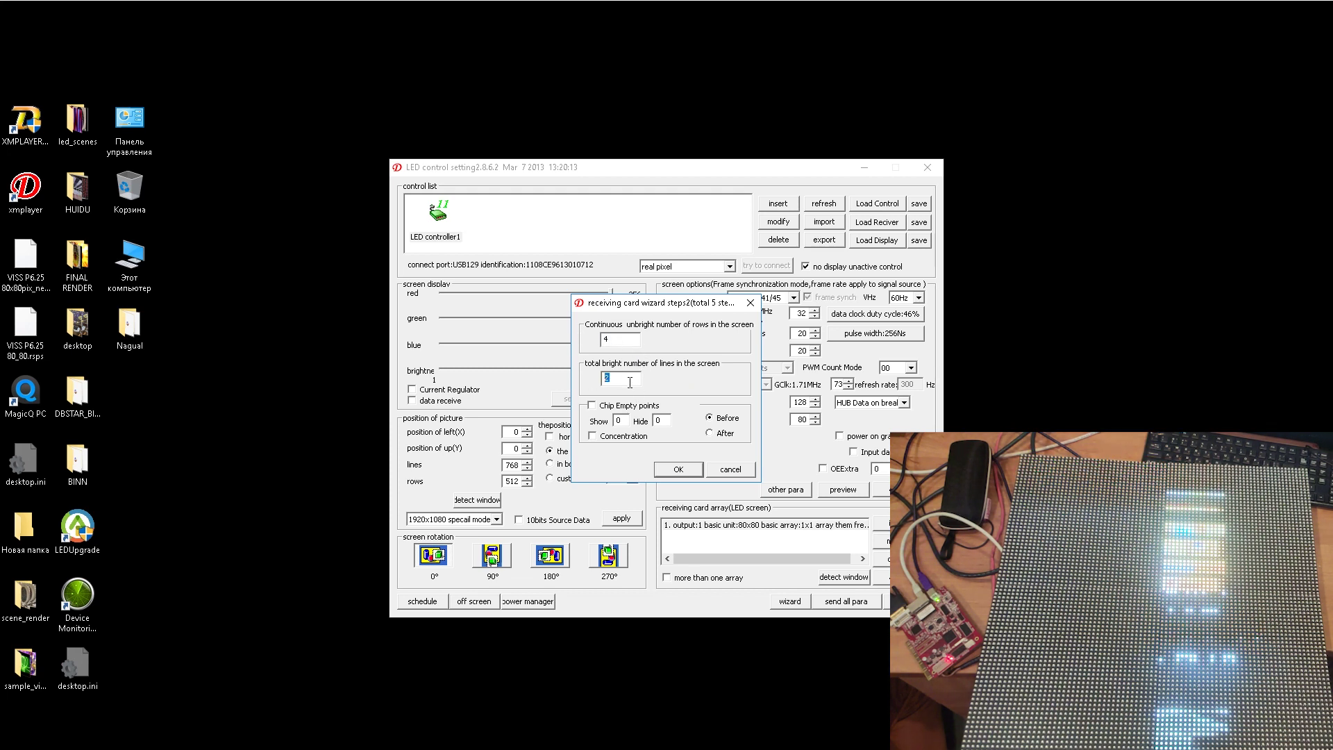
type("2")
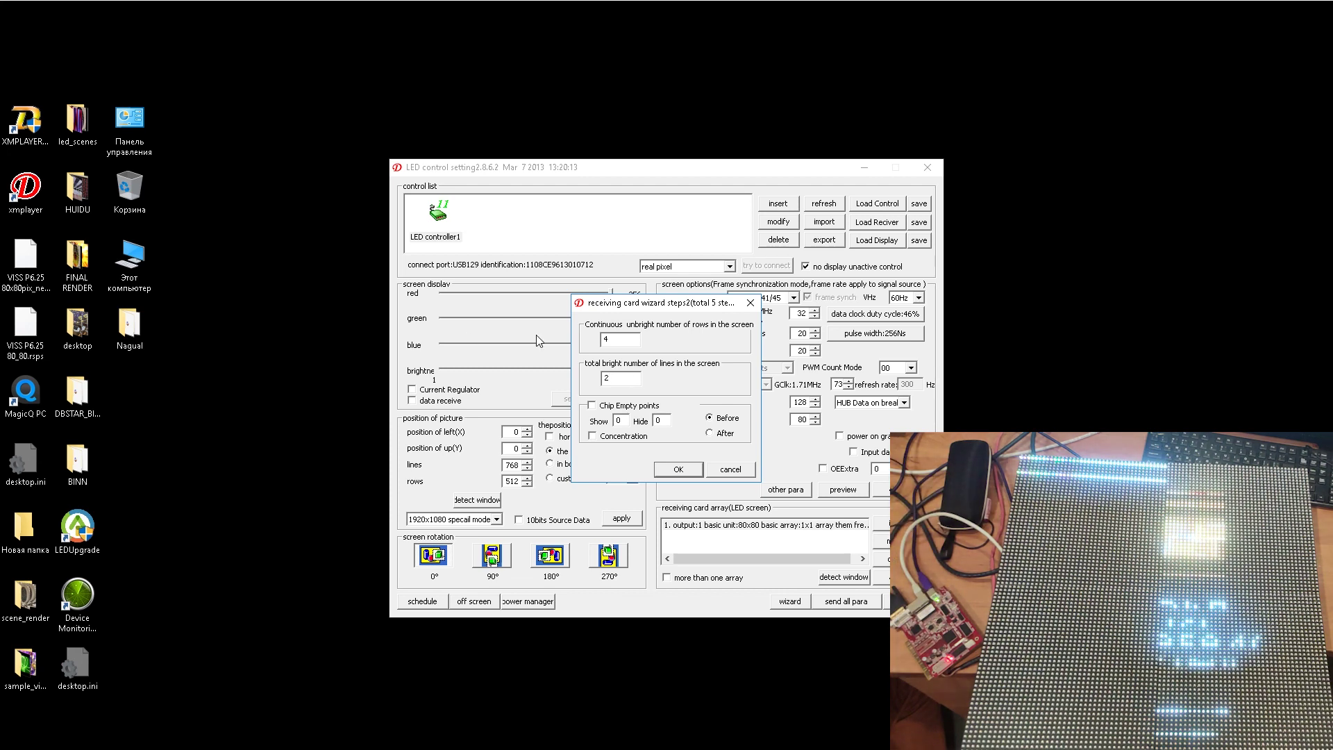
double_click(604, 339)
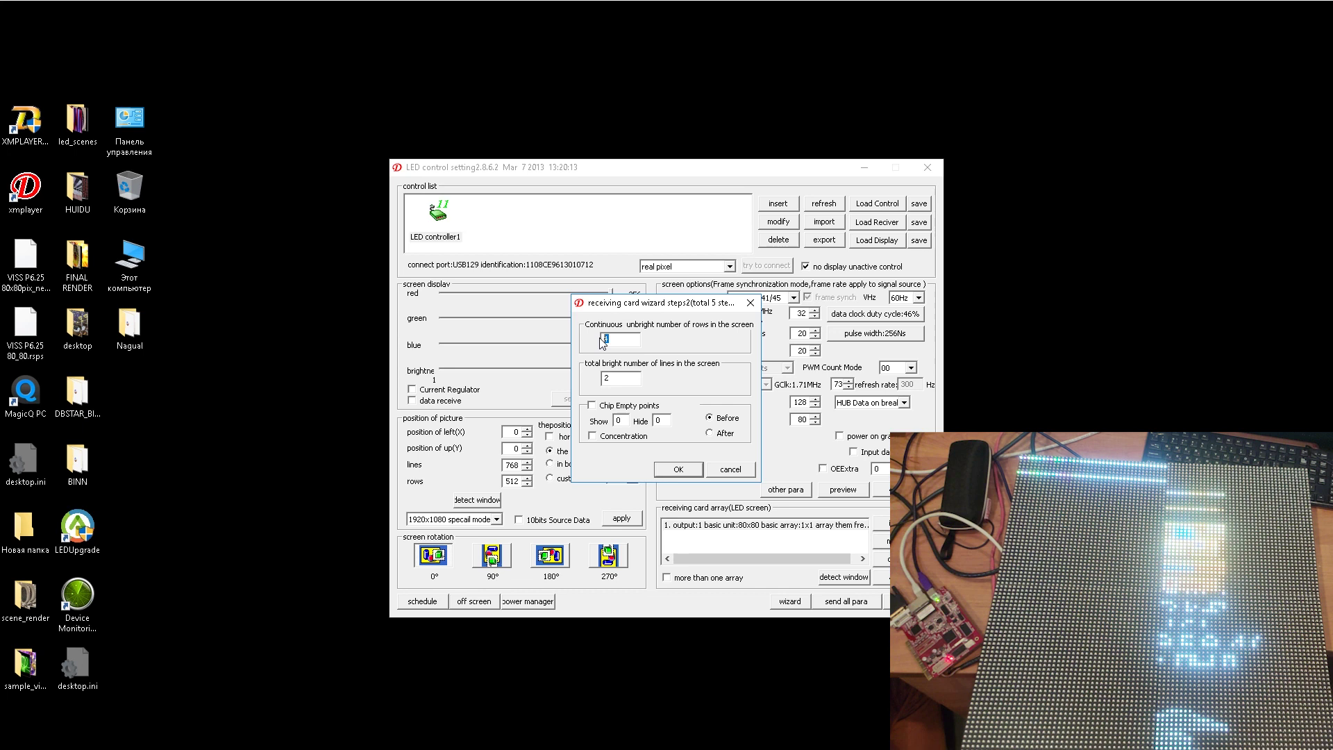
left_click(630, 341)
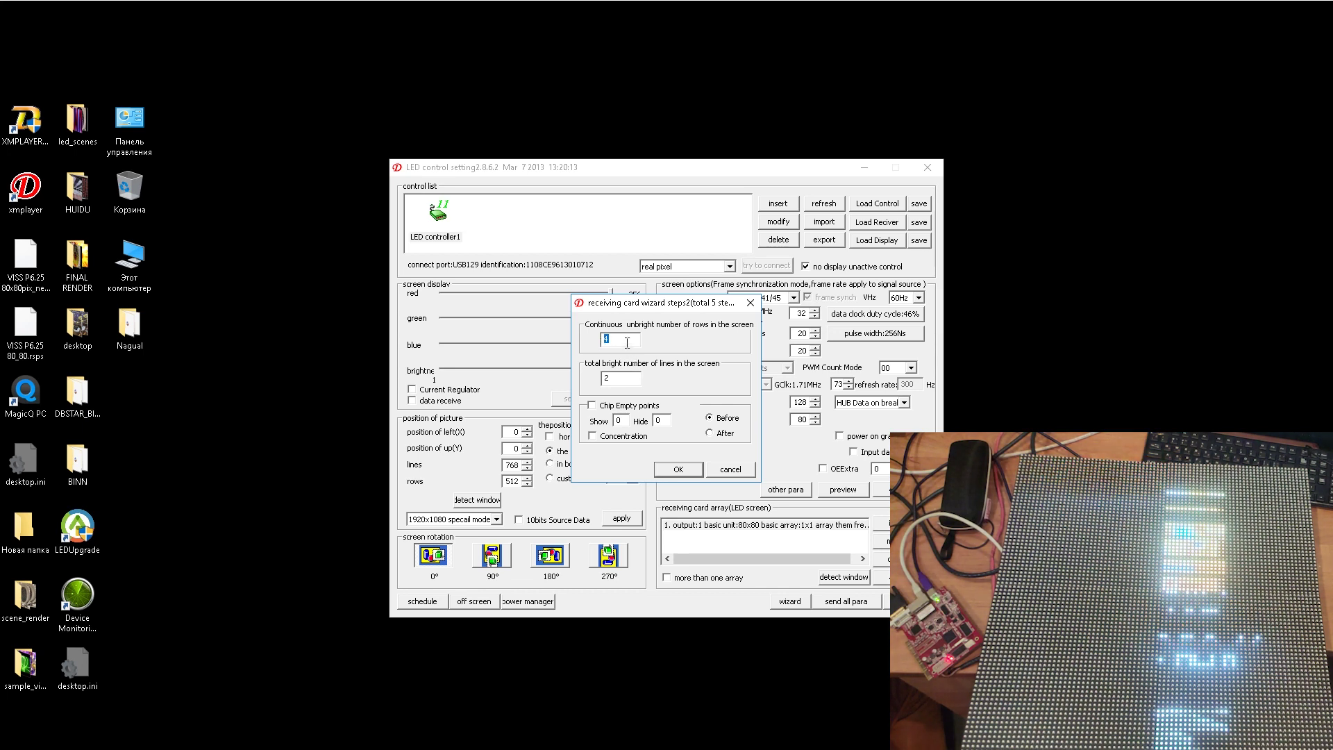
left_click_drag(630, 340, 585, 349)
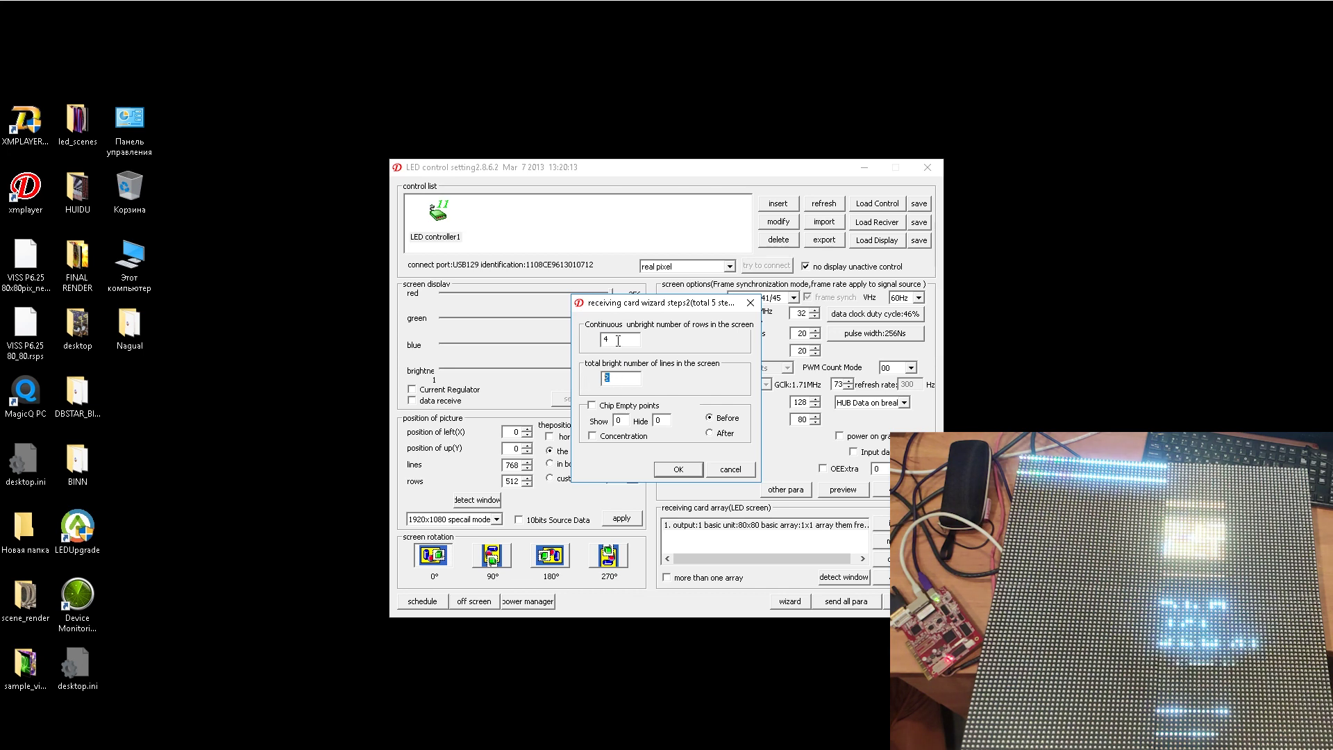
left_click(675, 468)
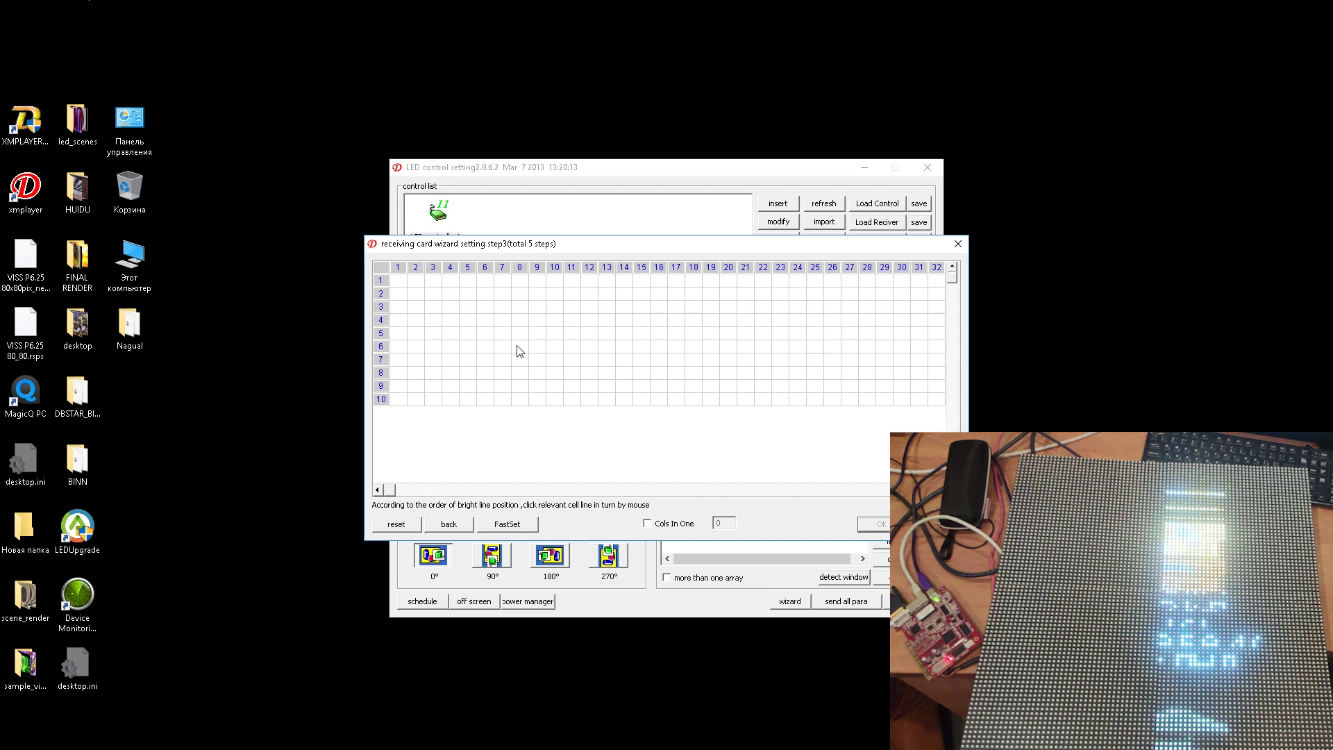
- Mark trial positions at row 2 columns 1 and 8, then reset the grid to empty
left_click(399, 294)
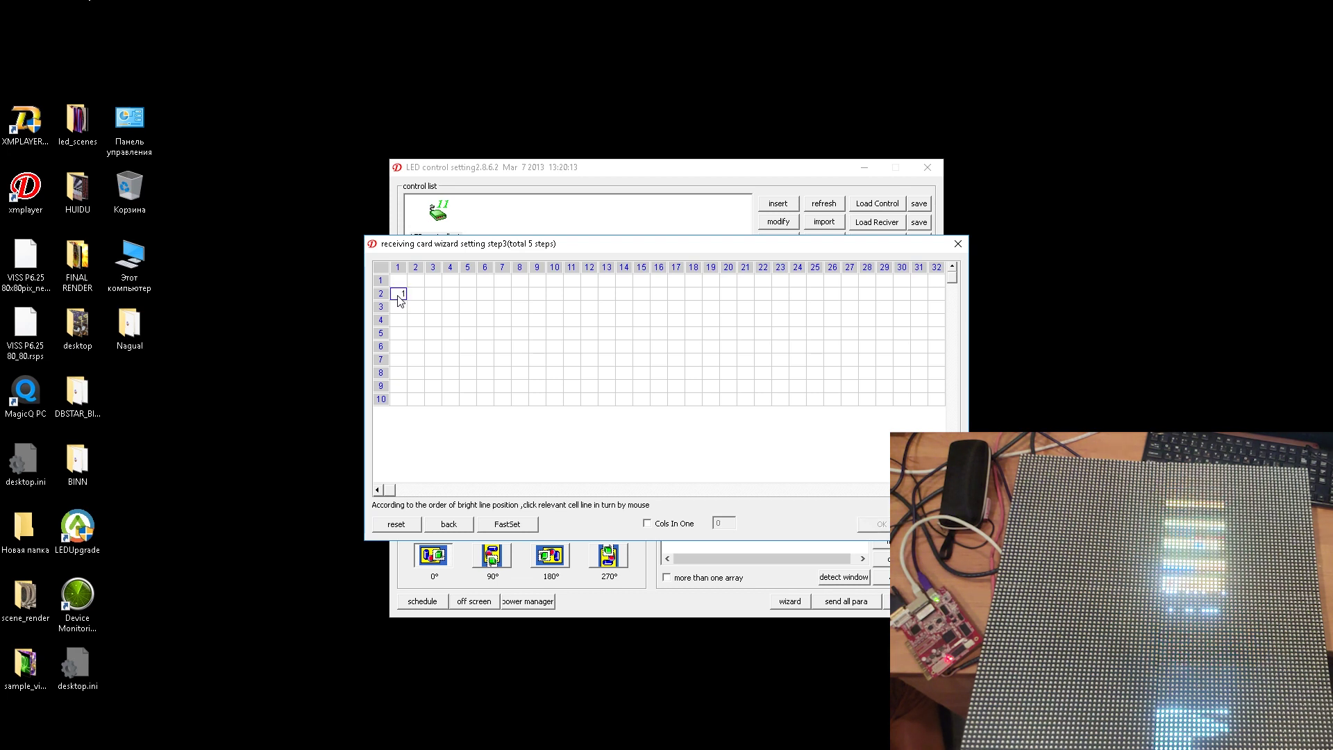
left_click(521, 298)
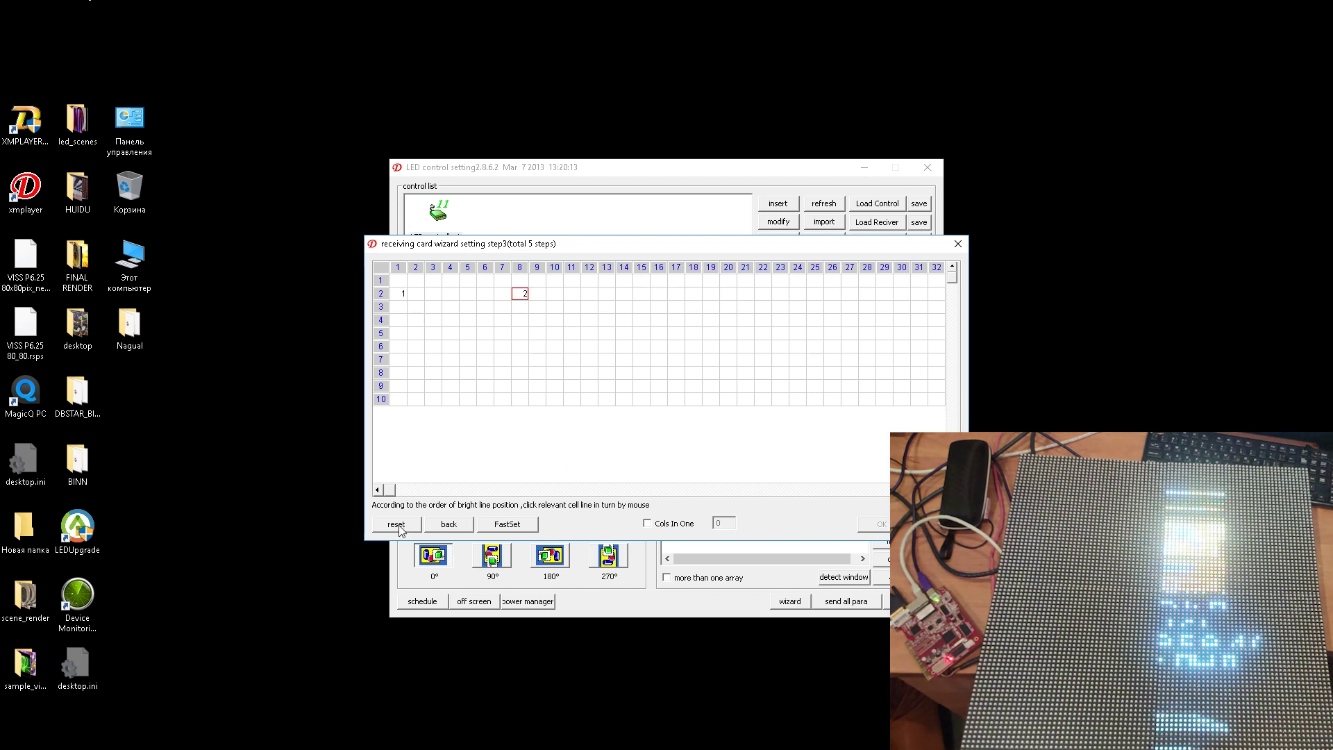
left_click(503, 525)
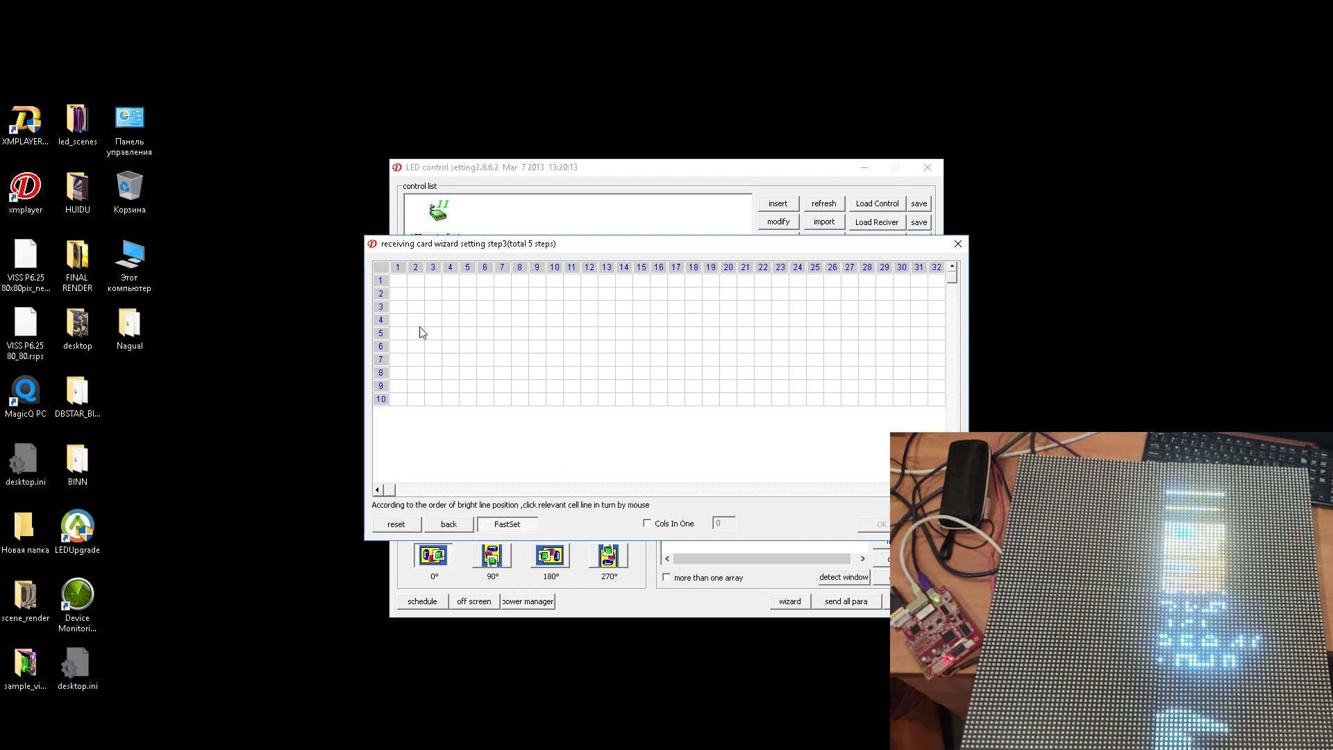
- Number positions 1–48 alternately across rows 2 and 7, columns 1 to 24
left_click(396, 294)
left_click(521, 295)
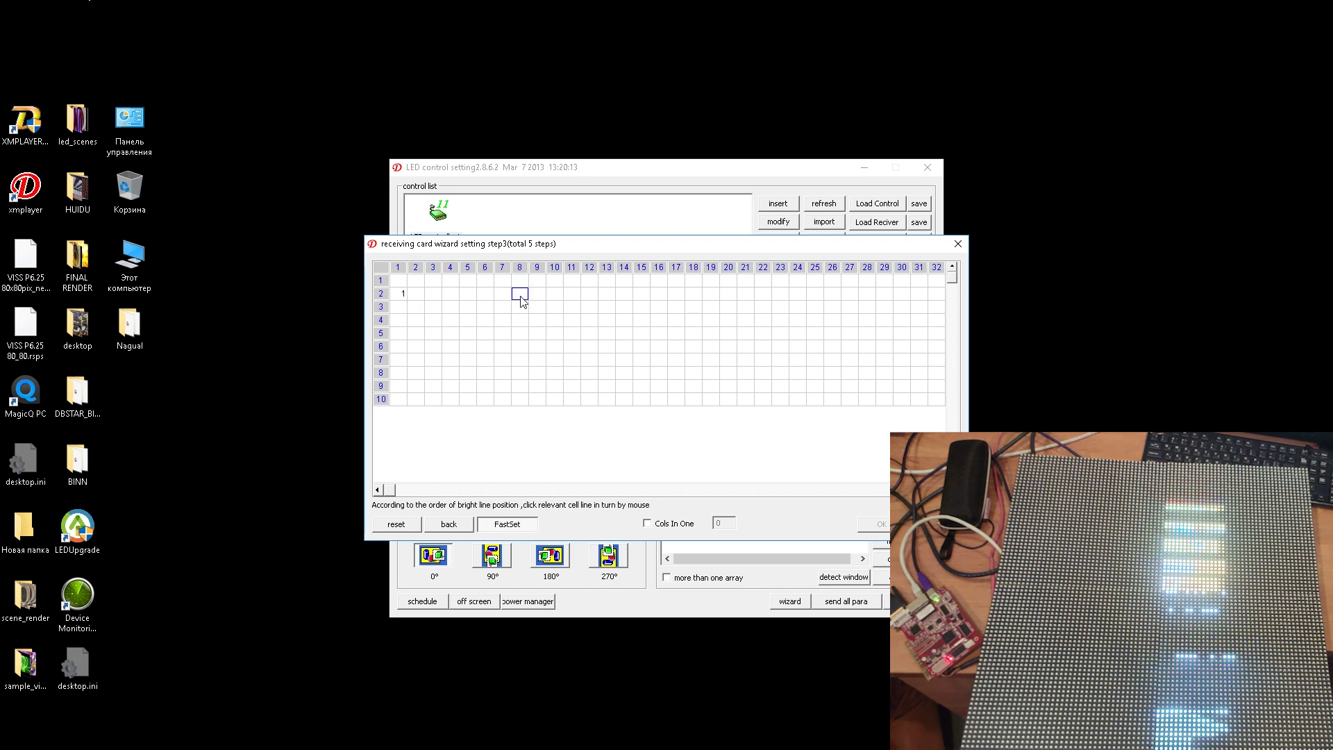
left_click(399, 362)
left_click(520, 360)
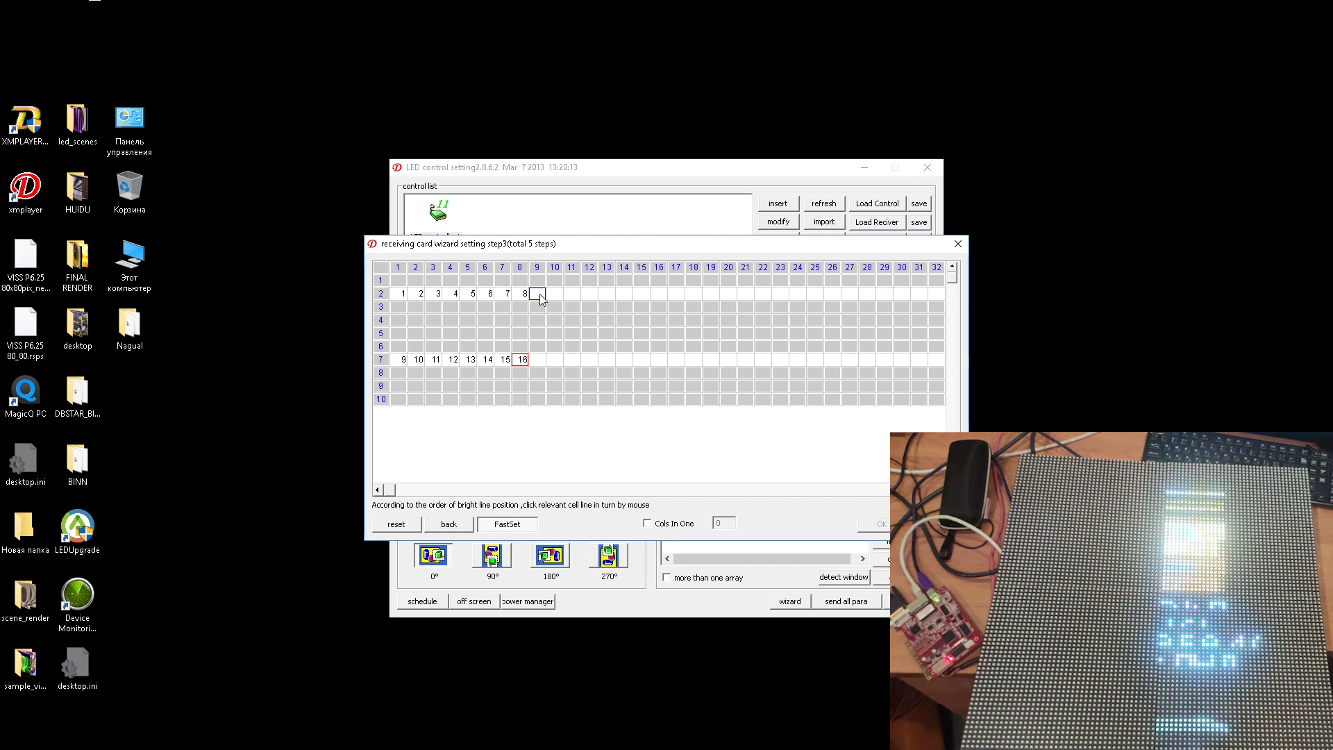
left_click(656, 294)
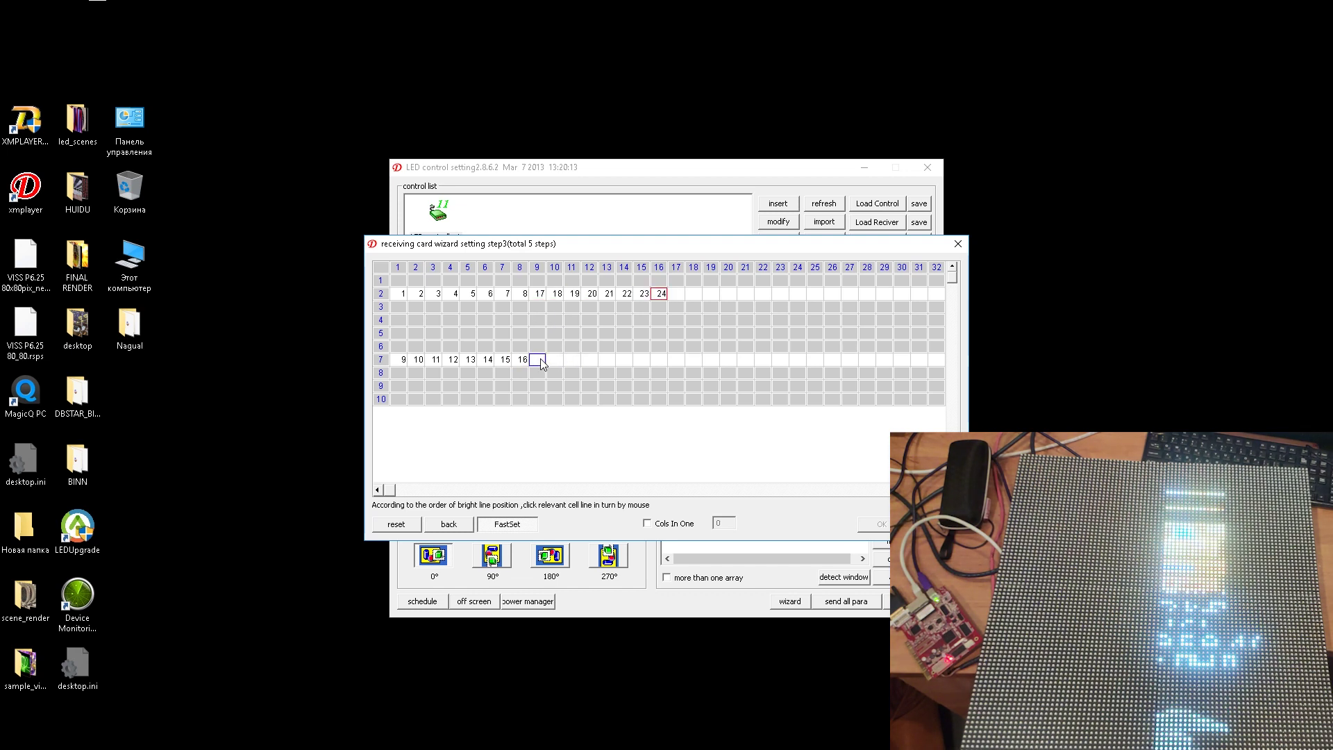
left_click(659, 360)
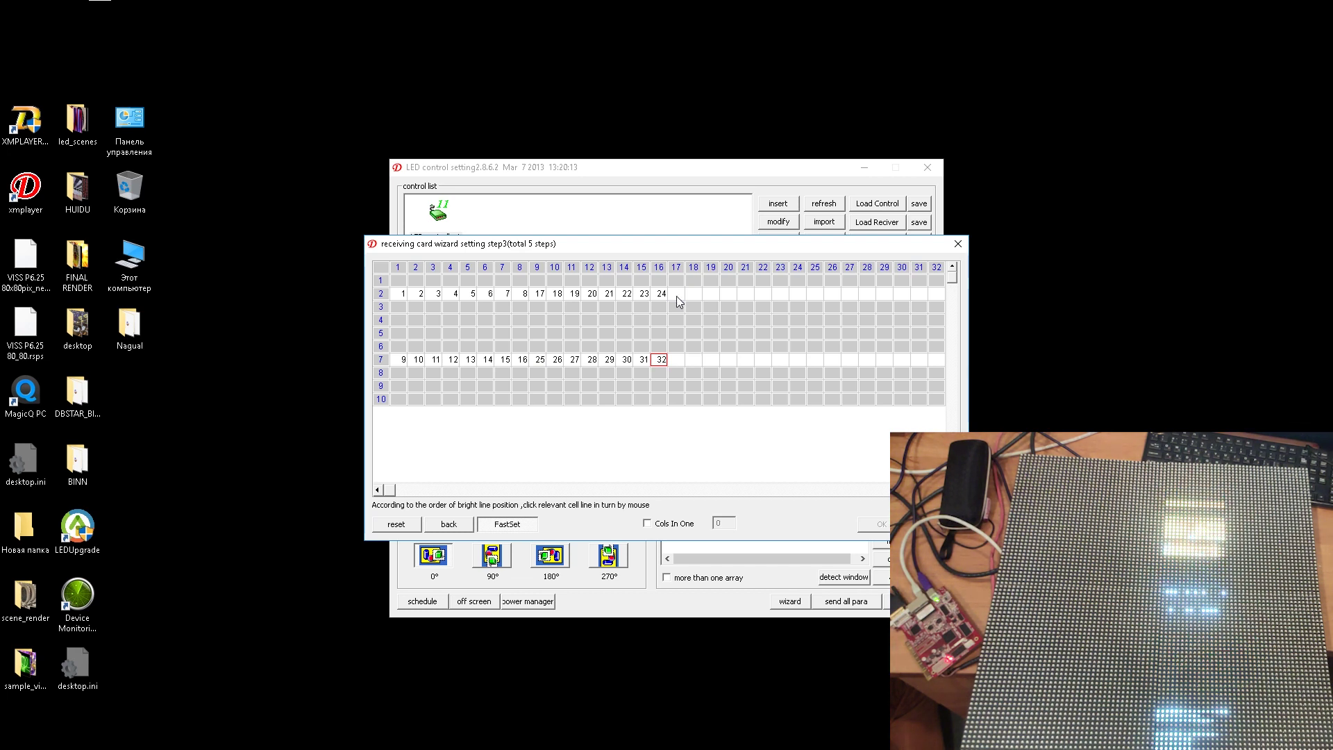
left_click(677, 295)
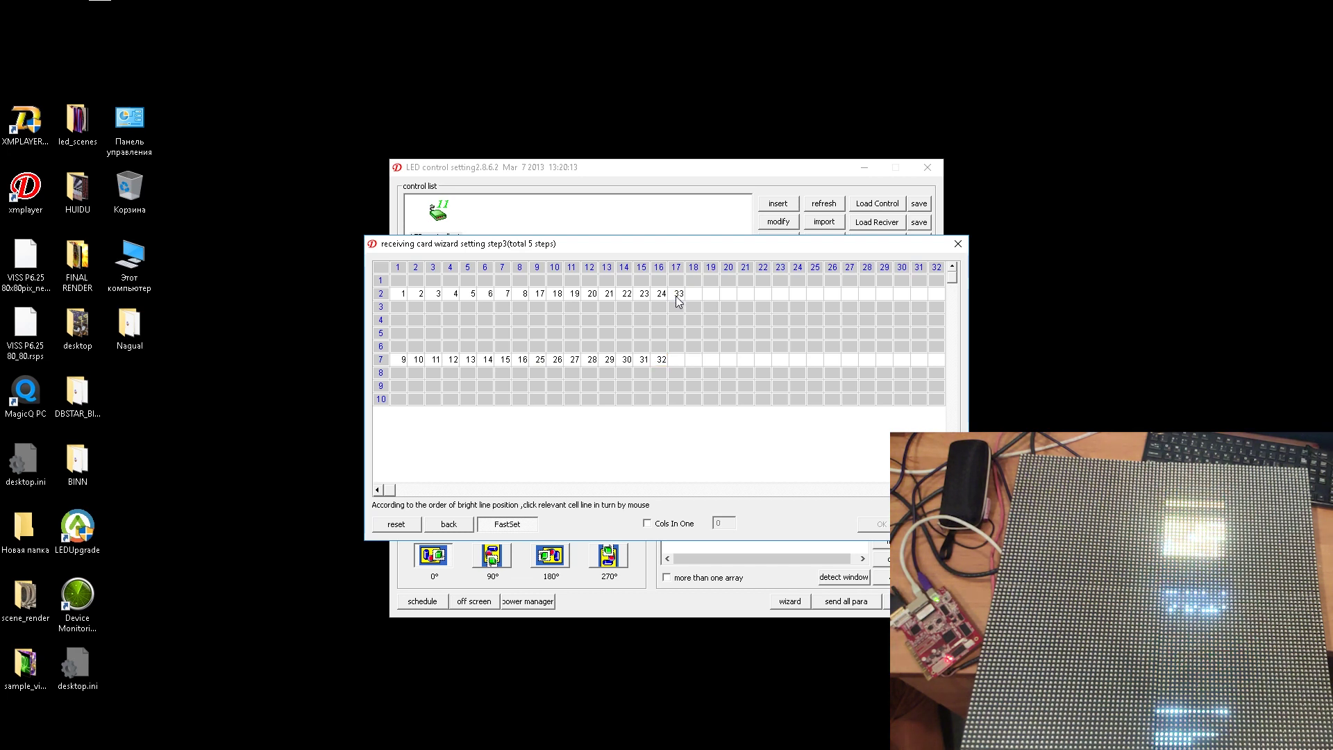
left_click(799, 295)
left_click(676, 359)
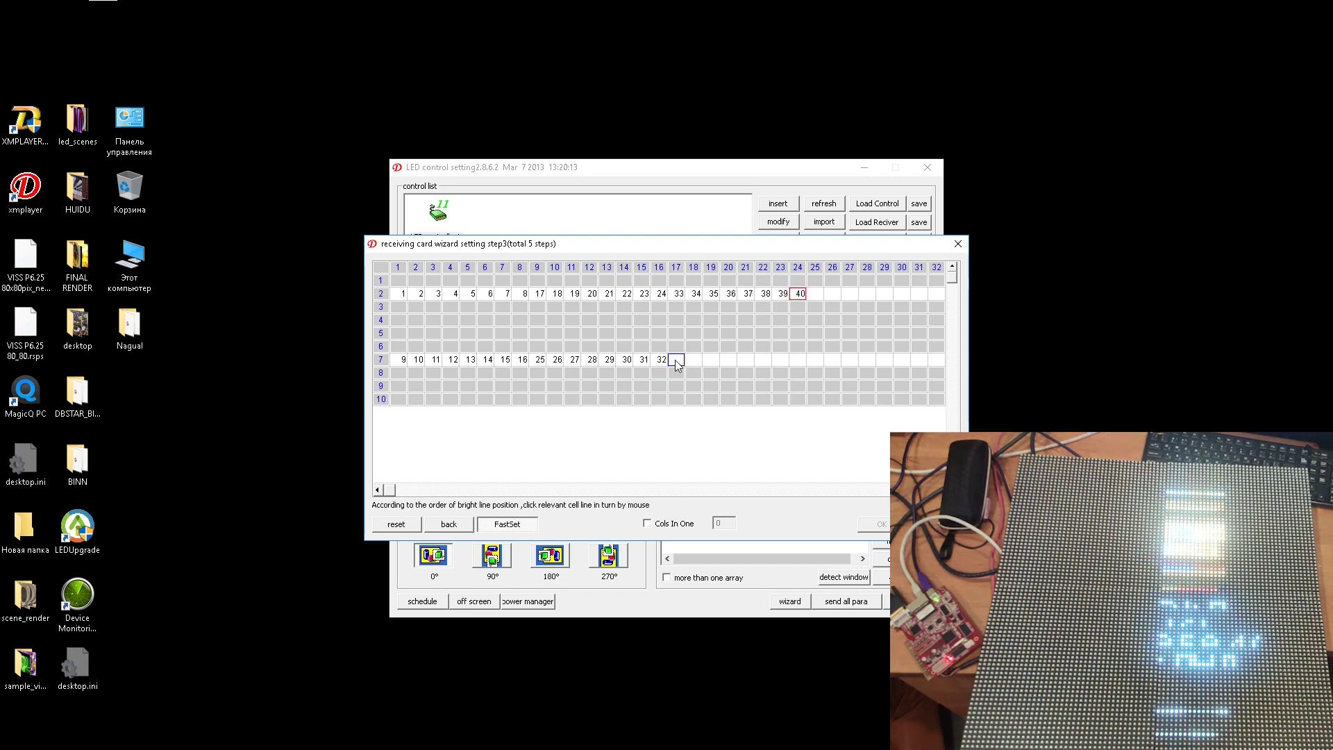
left_click(798, 359)
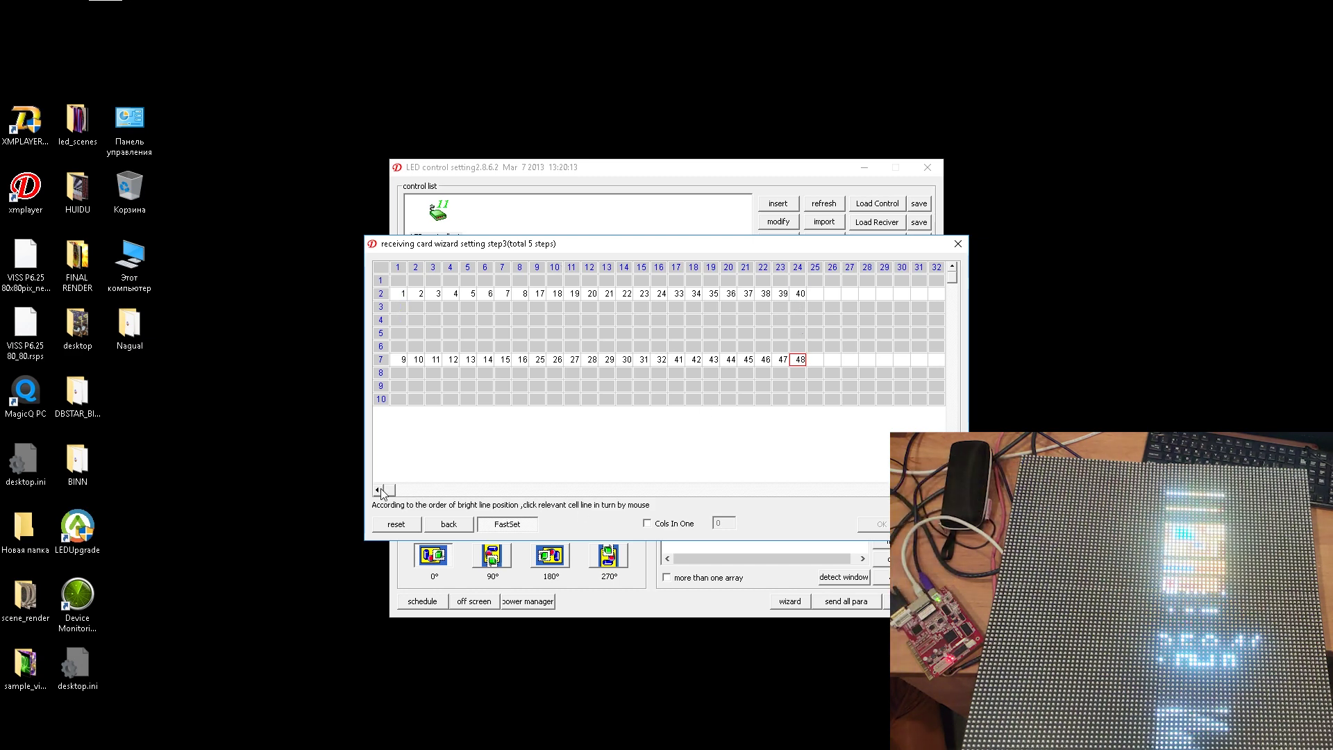
left_click(422, 490)
- Continue both rows across columns 25–40 with positions 49–80
left_click(527, 292)
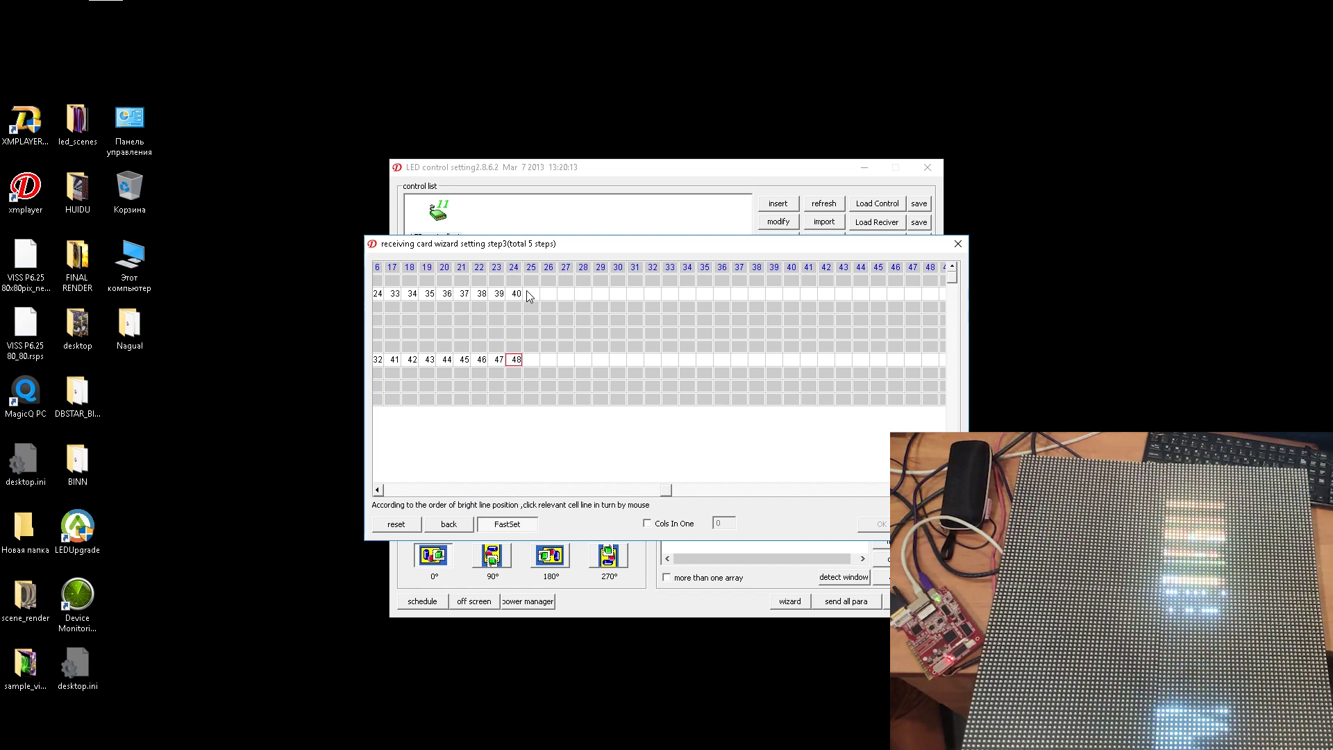
left_click(652, 295)
left_click(533, 360)
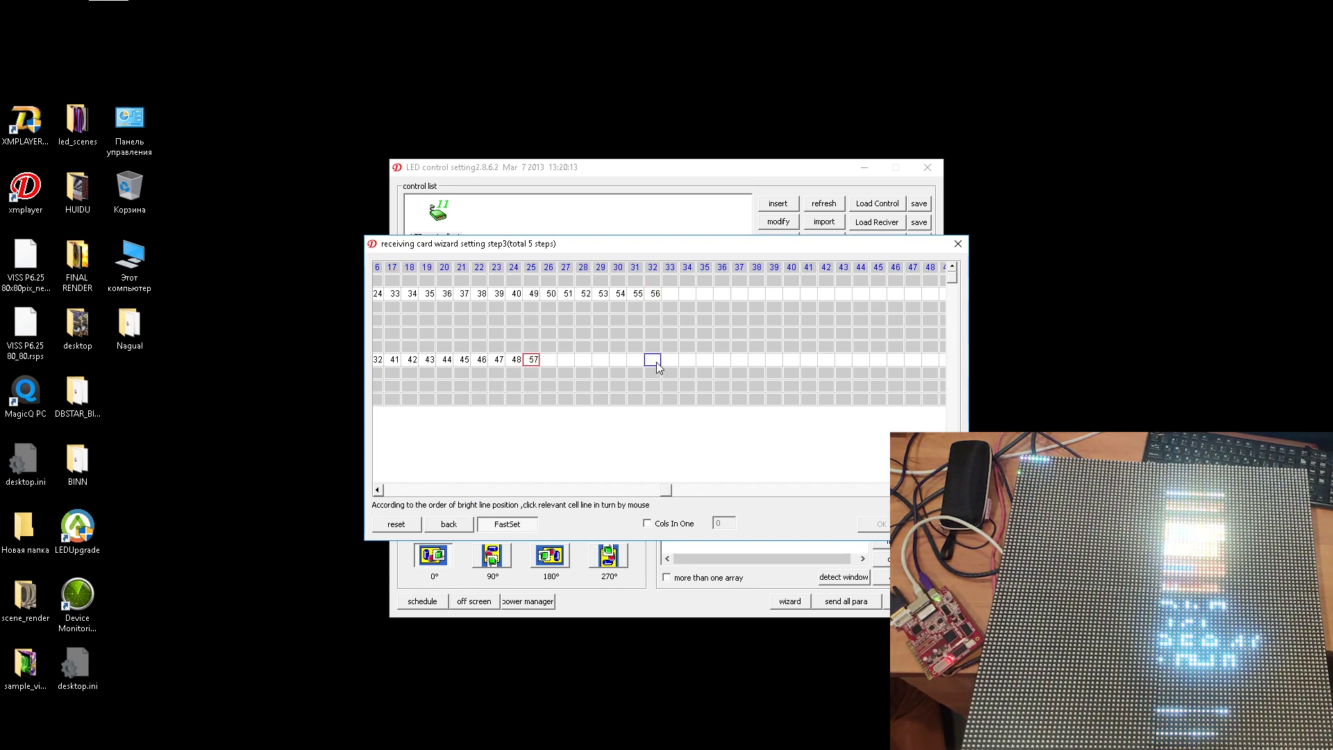
left_click(656, 361)
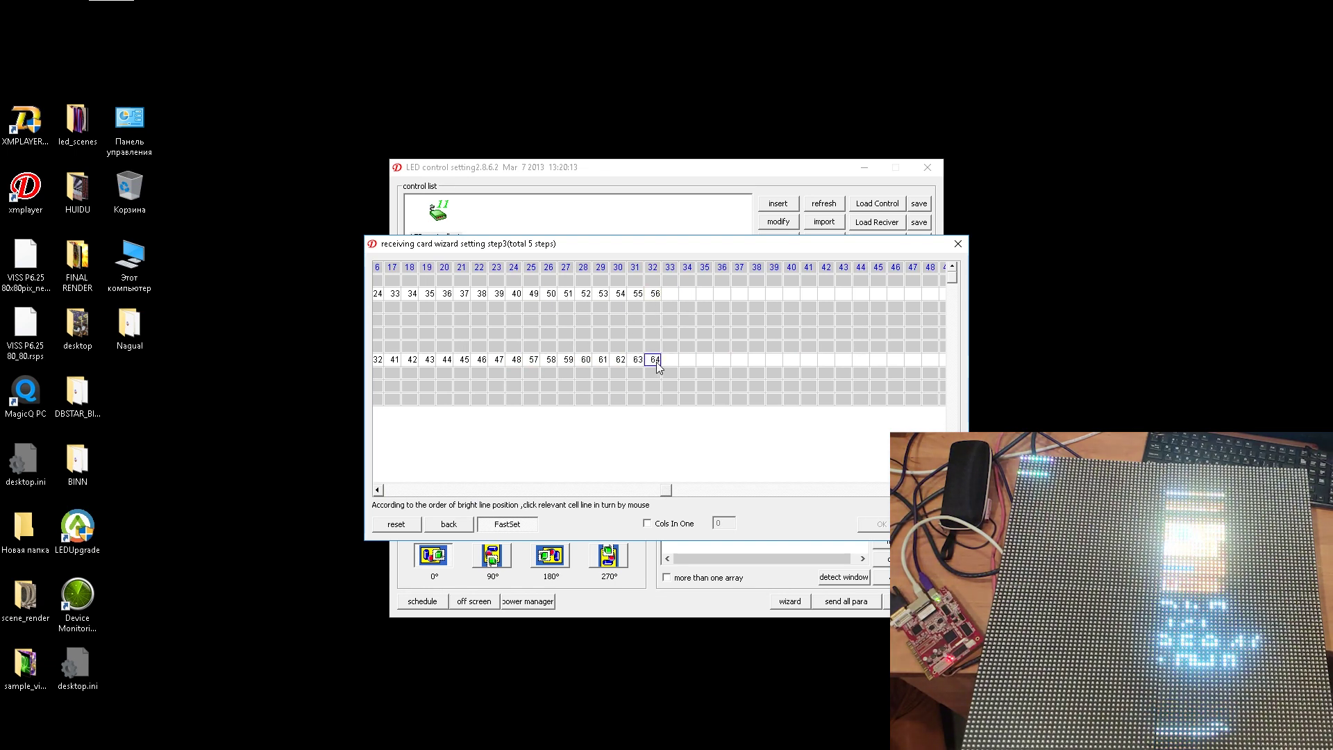
left_click(791, 295)
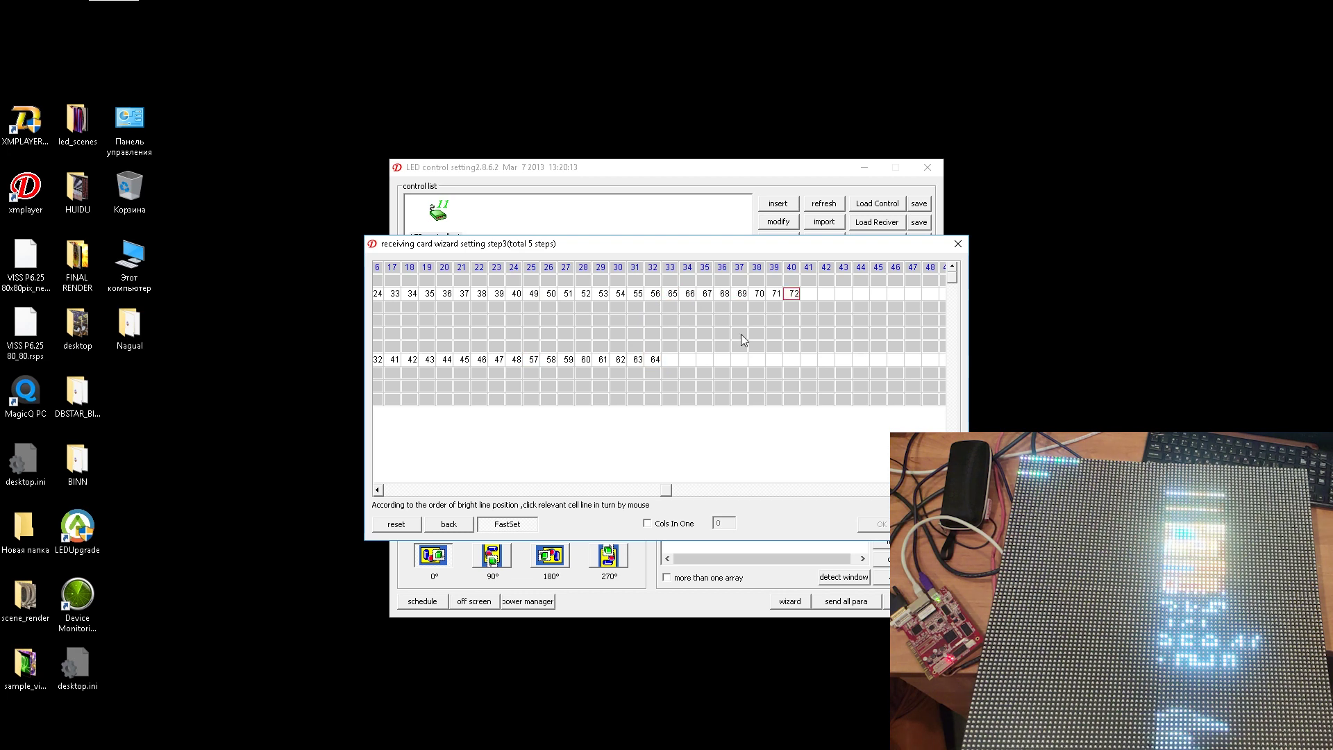
left_click(791, 360)
- Number columns 41–56 in both rows with positions 81–112
left_click_drag(669, 493, 896, 497)
left_click(538, 293)
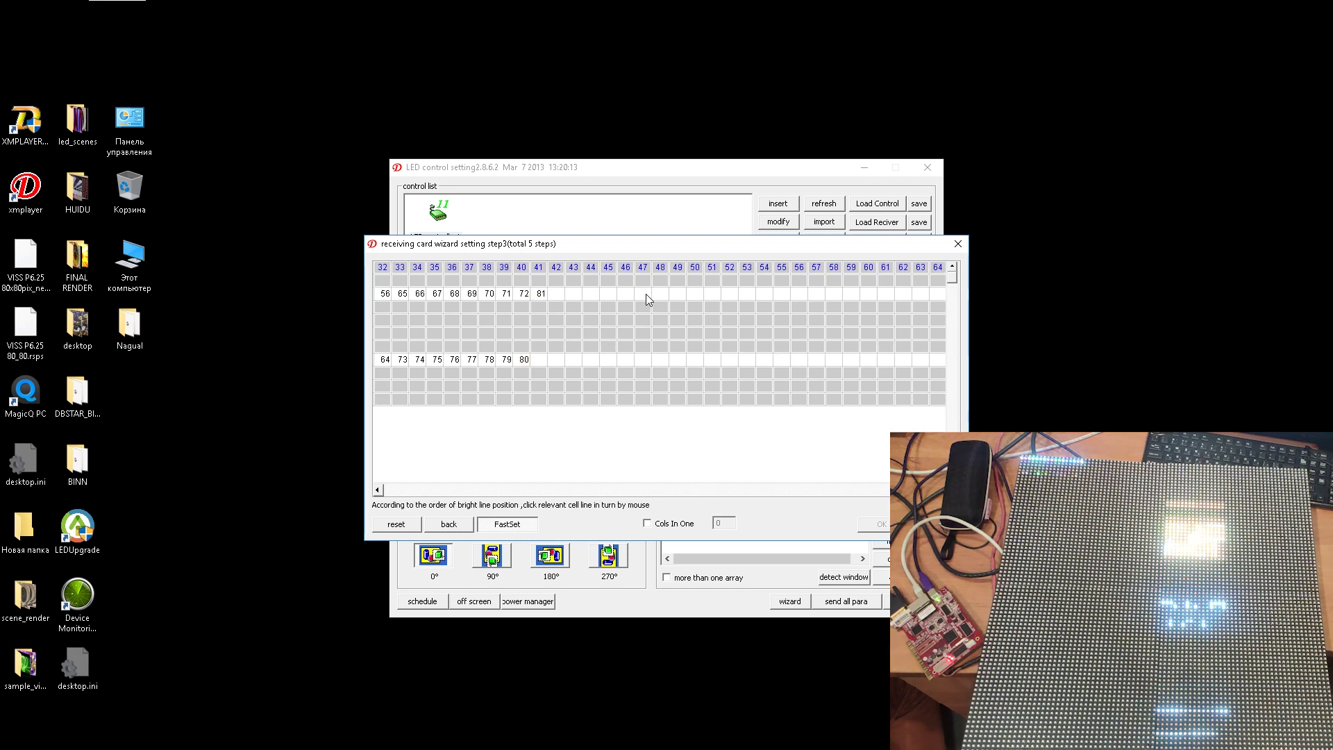
left_click(662, 293)
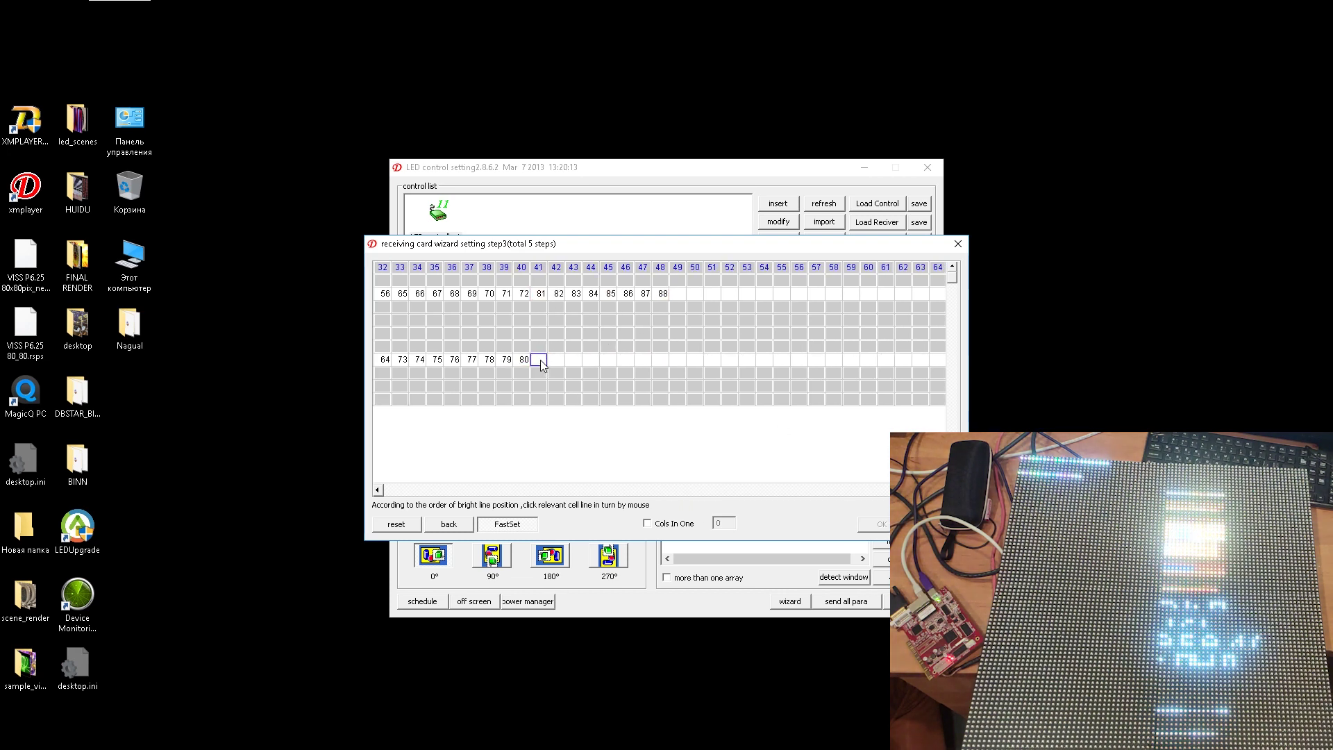
left_click(662, 360)
left_click(678, 294)
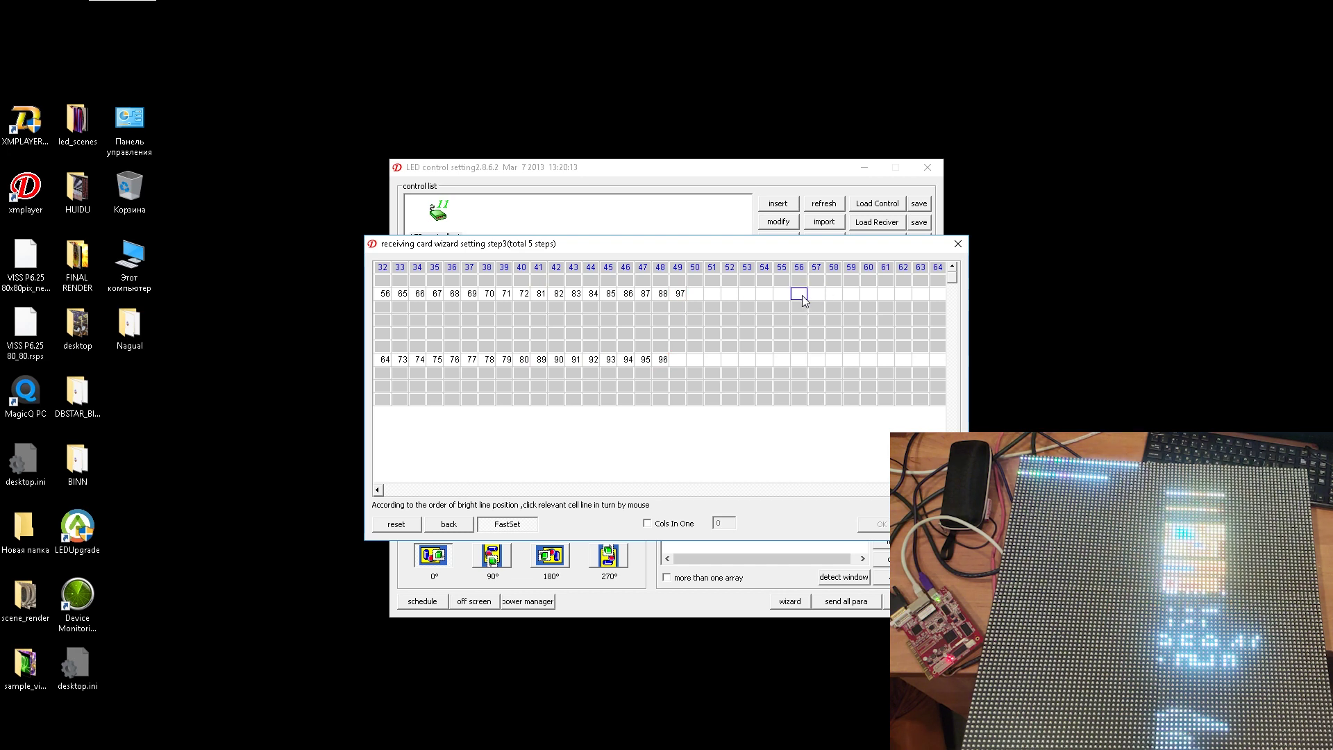
left_click(678, 360)
left_click(695, 359)
left_click(712, 360)
left_click(730, 359)
left_click(746, 360)
left_click(764, 360)
left_click(782, 360)
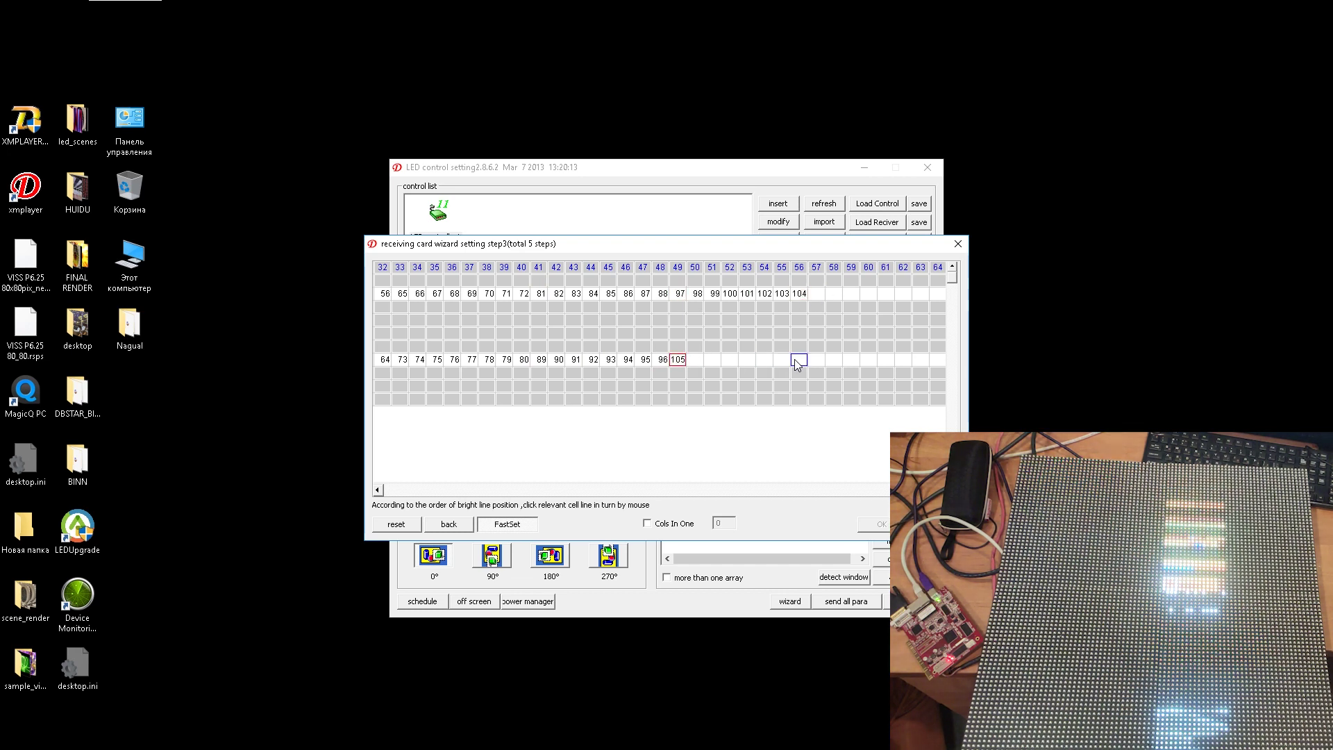
left_click(799, 360)
- Finish columns 57–64 in both rows with positions 113–128 and confirm step 3
left_click(817, 293)
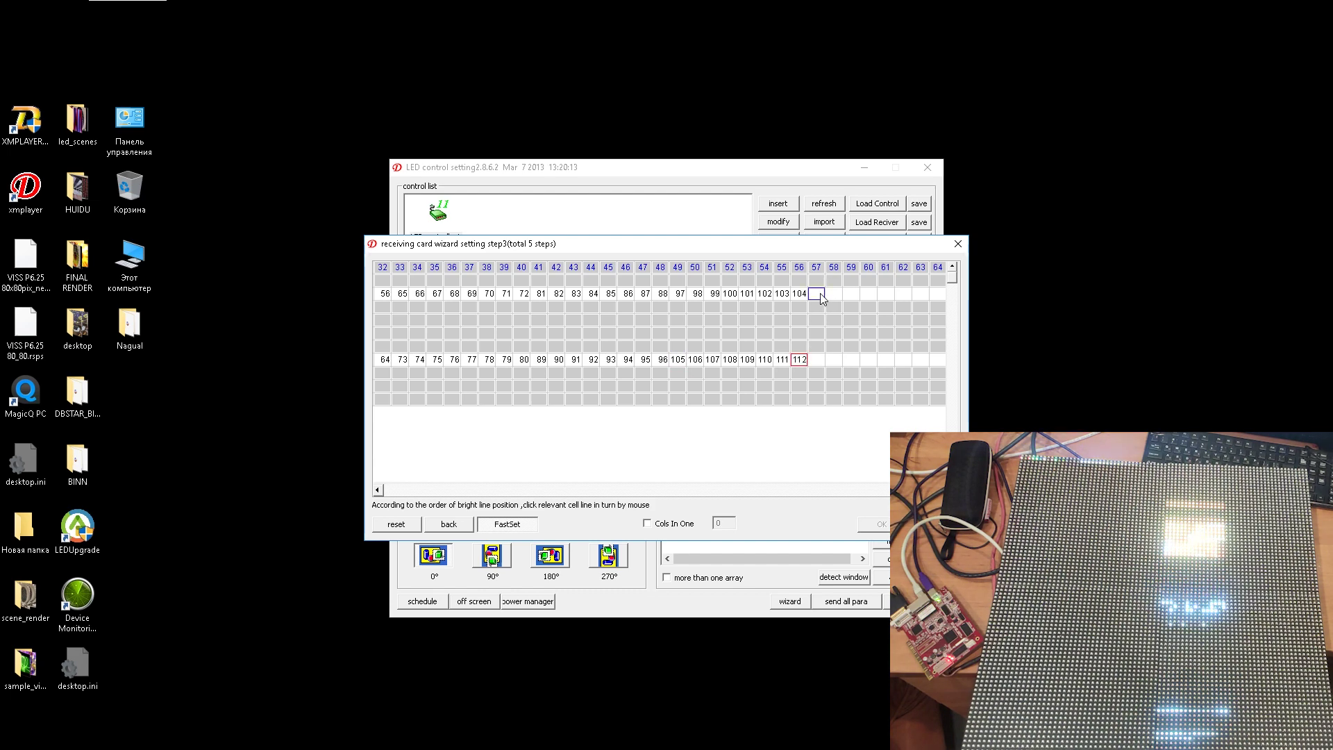
left_click(935, 295)
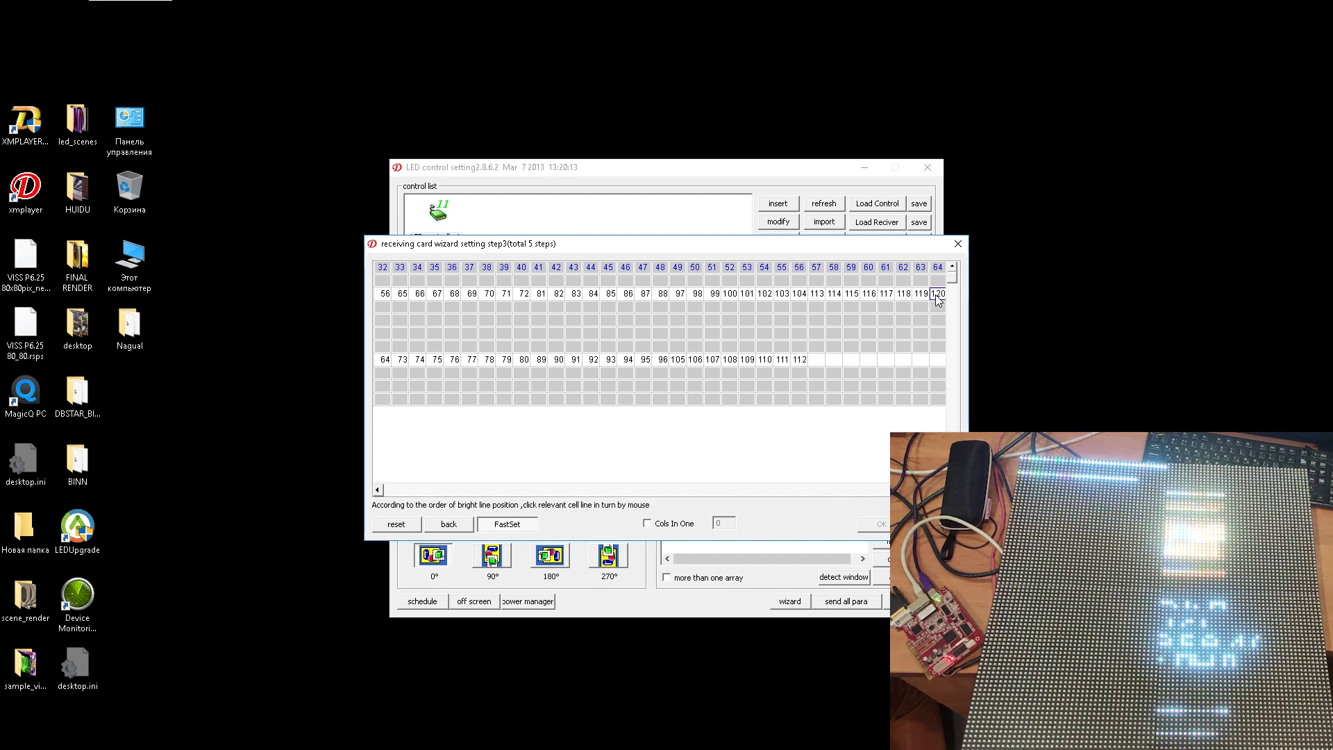
left_click(817, 359)
left_click(939, 360)
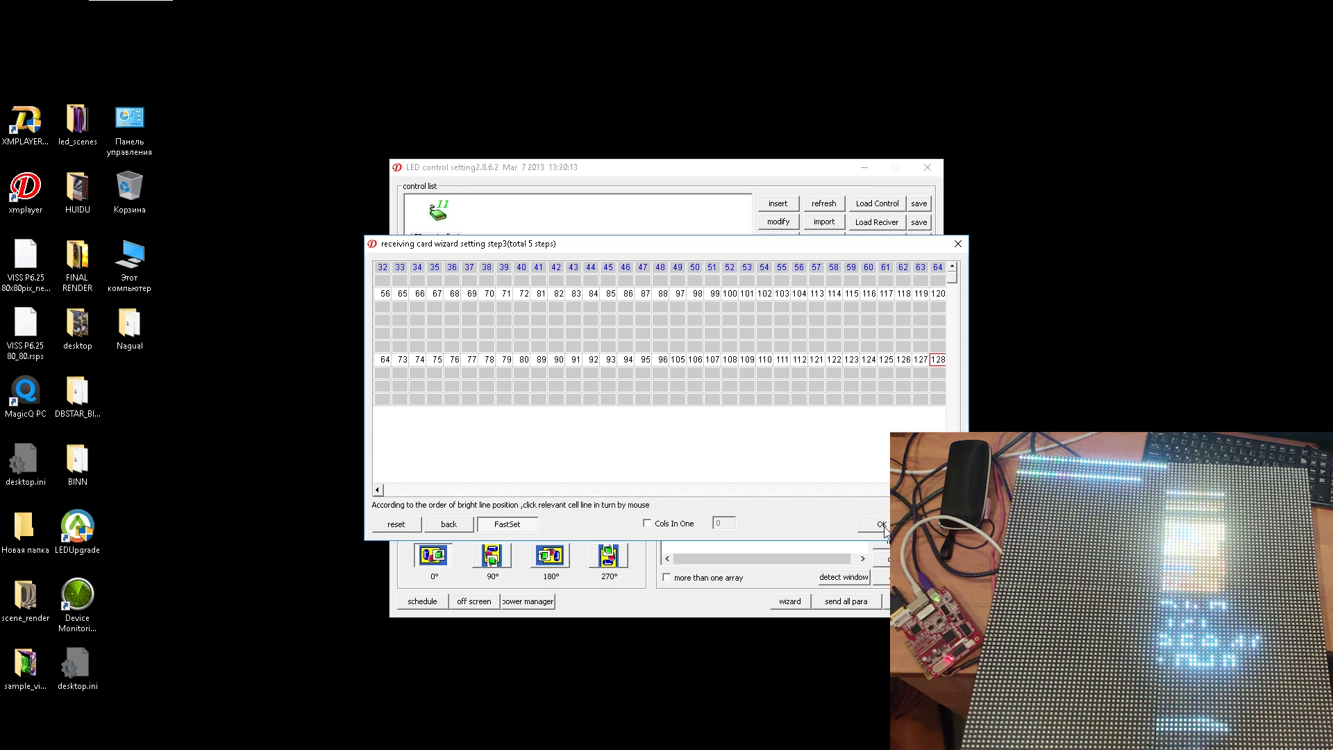
left_click(882, 525)
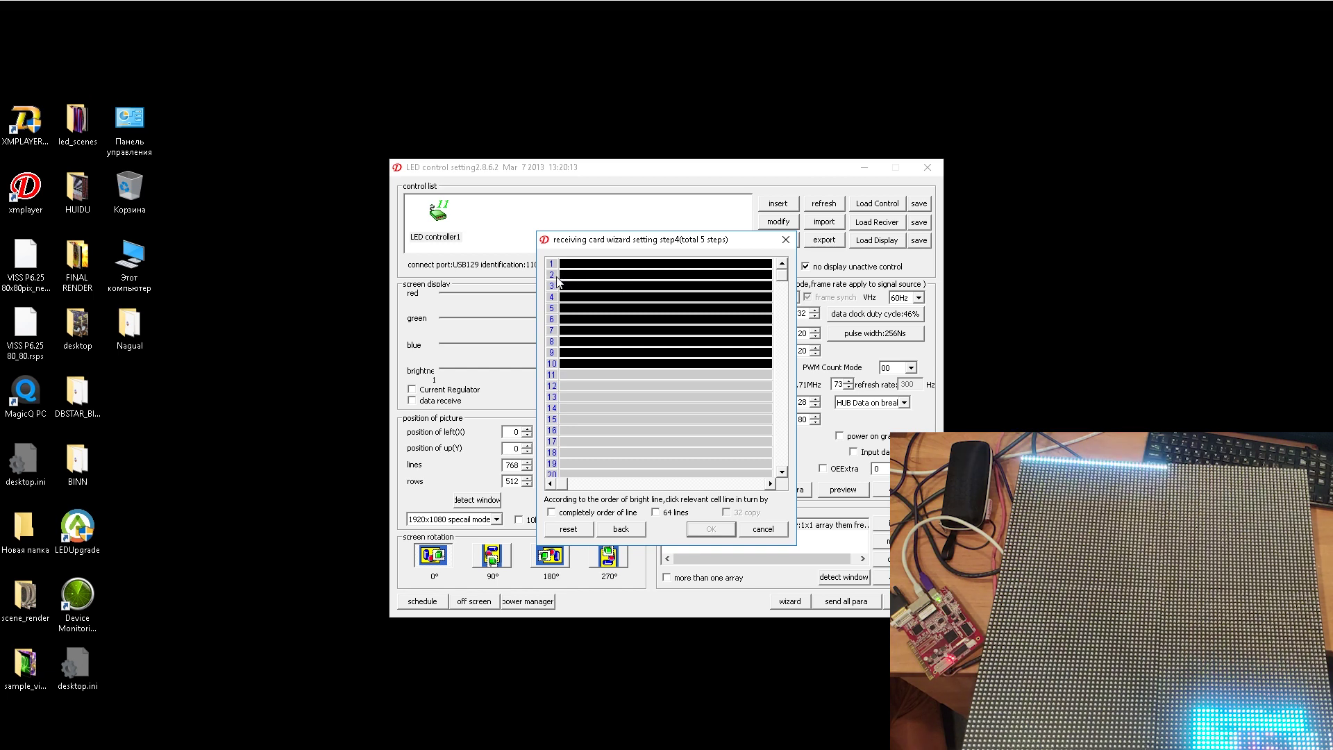
- Record the bright-line order as list lines 2, 3, 4, 5, 1, 7, 8, 9, 10, 6 and confirm it
left_click(675, 276)
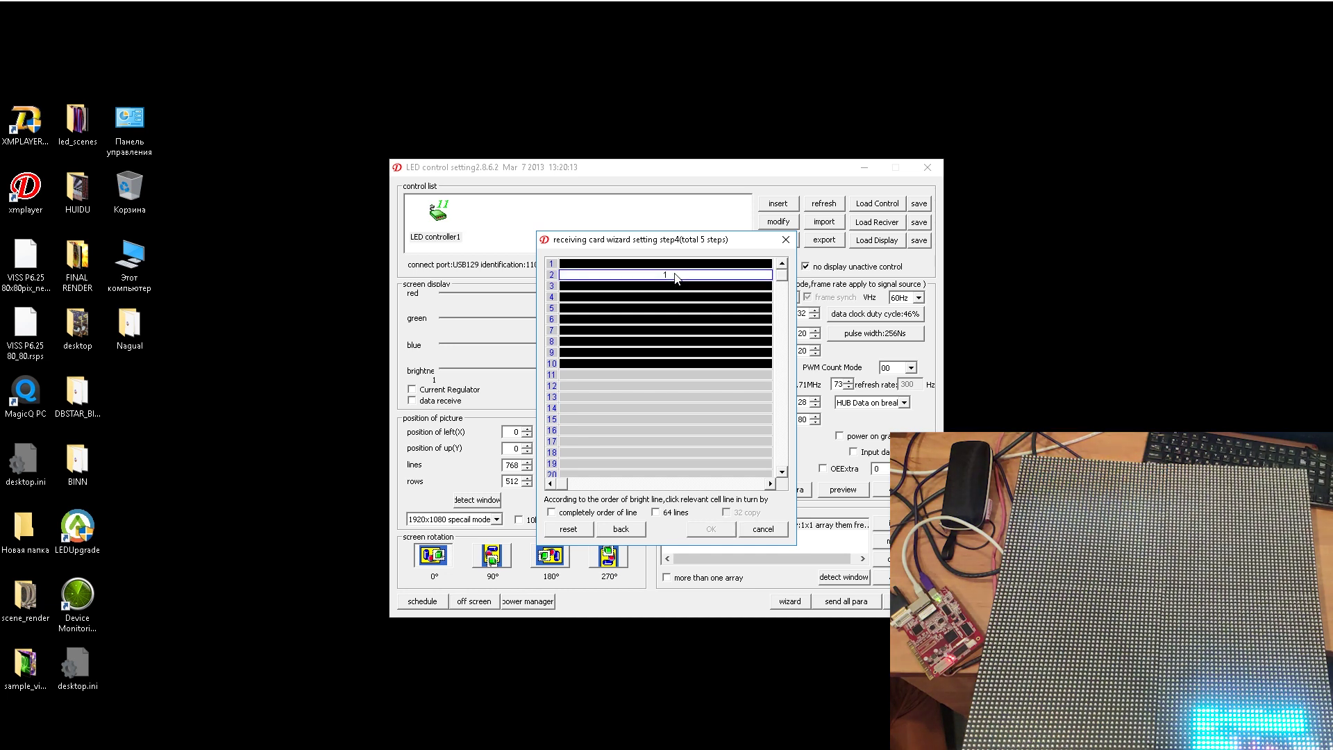
left_click(675, 286)
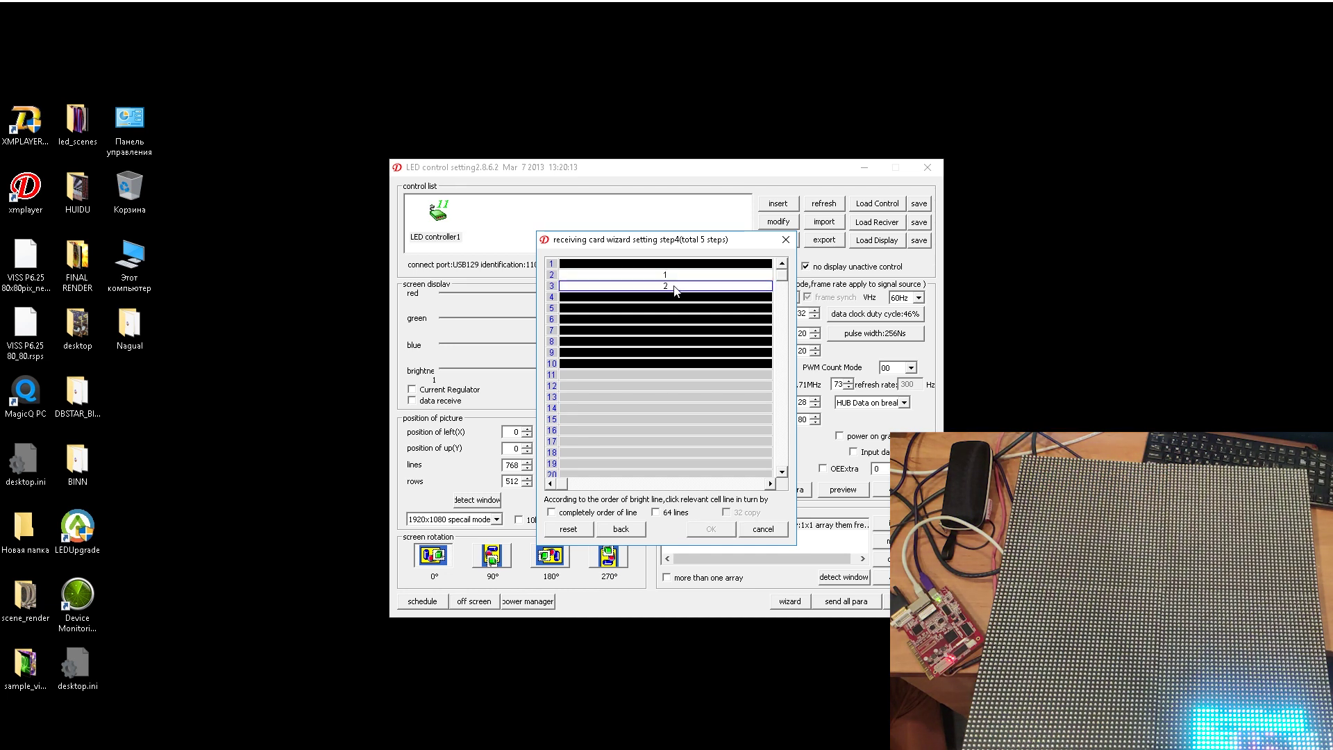
left_click(671, 297)
left_click(669, 310)
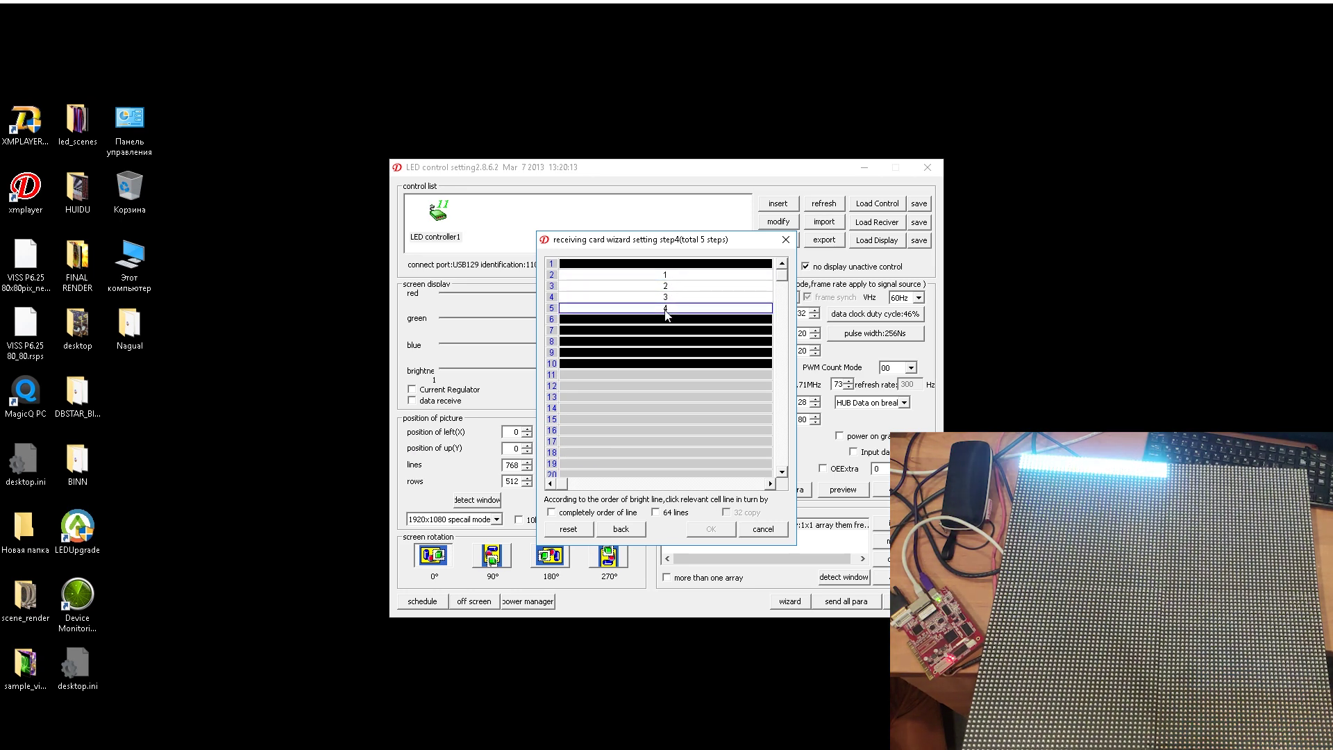
left_click(660, 267)
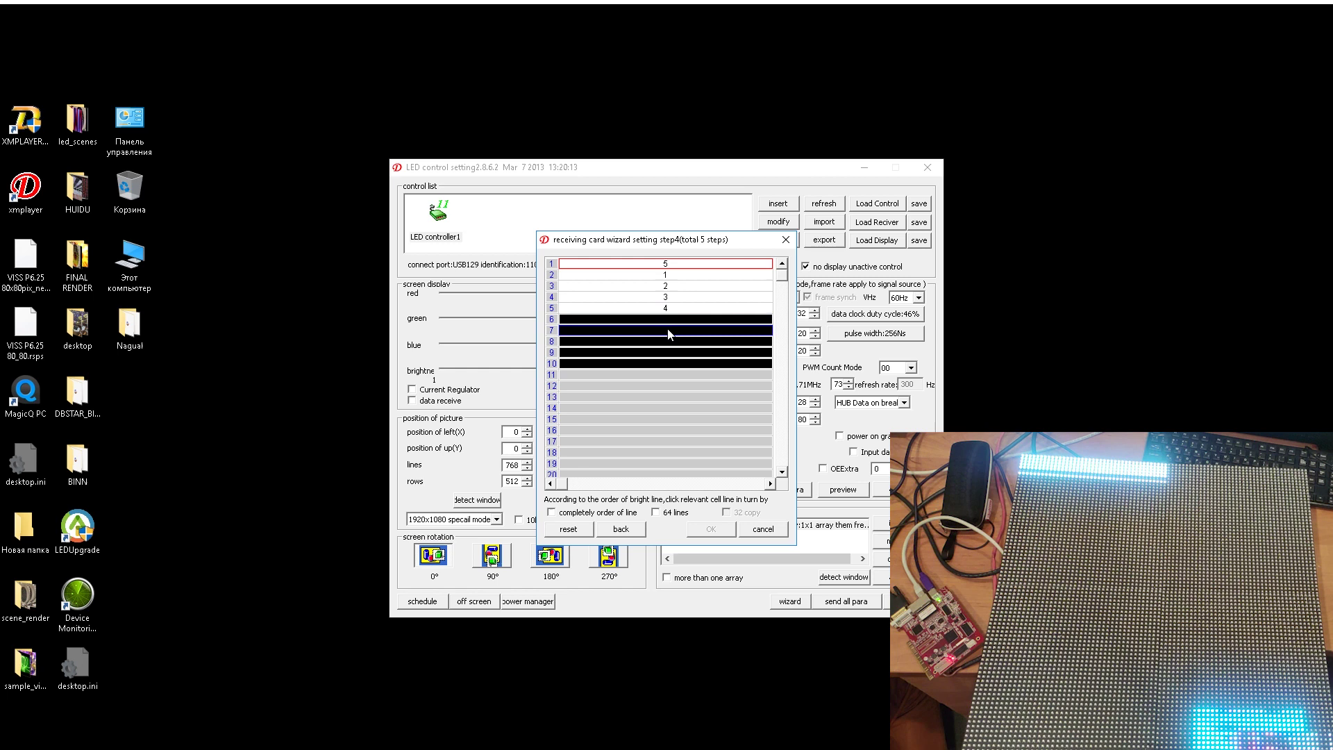
left_click(669, 331)
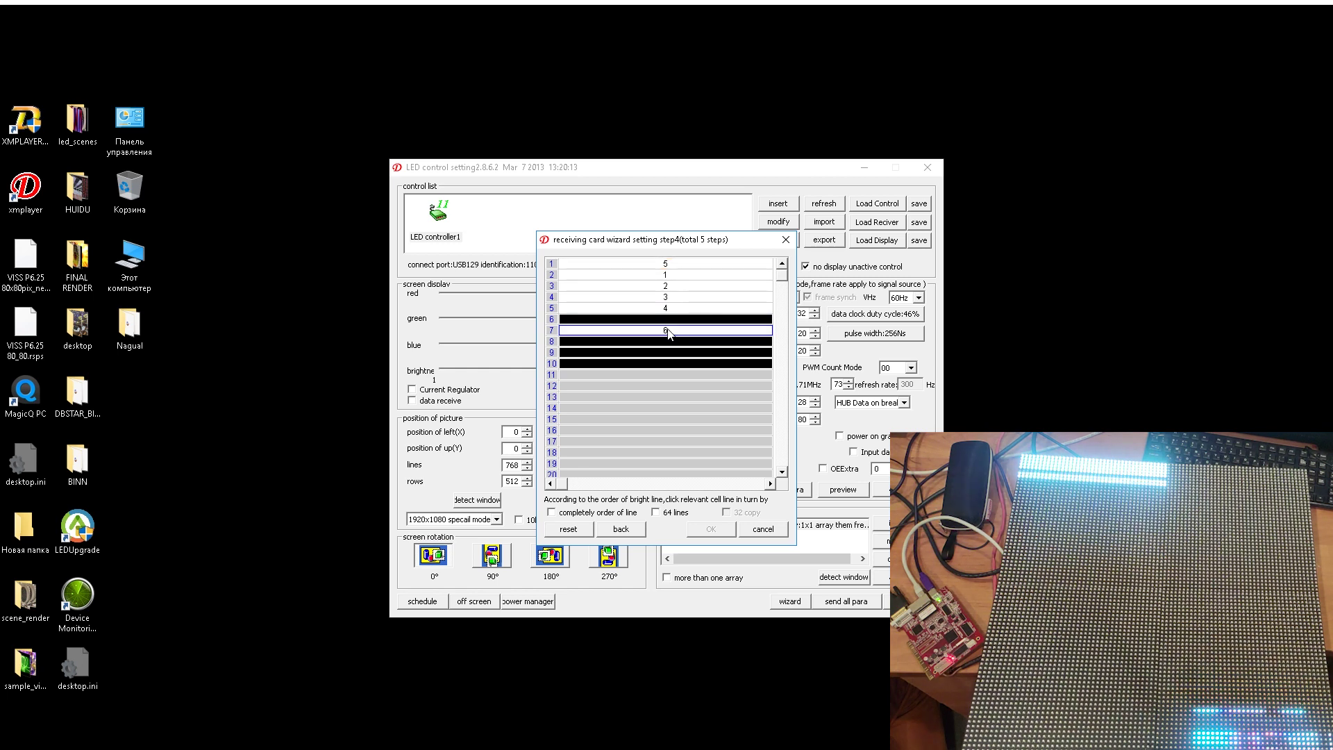
left_click(670, 341)
left_click(671, 352)
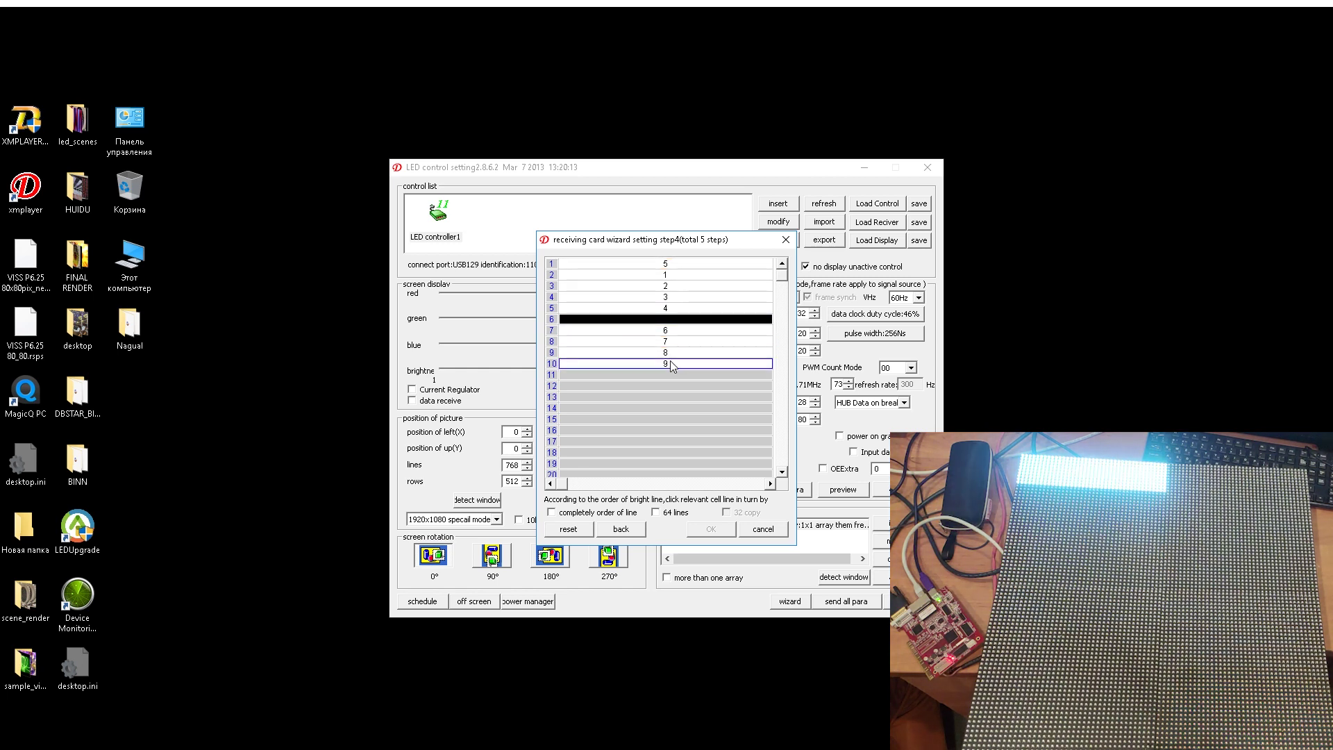
left_click(669, 361)
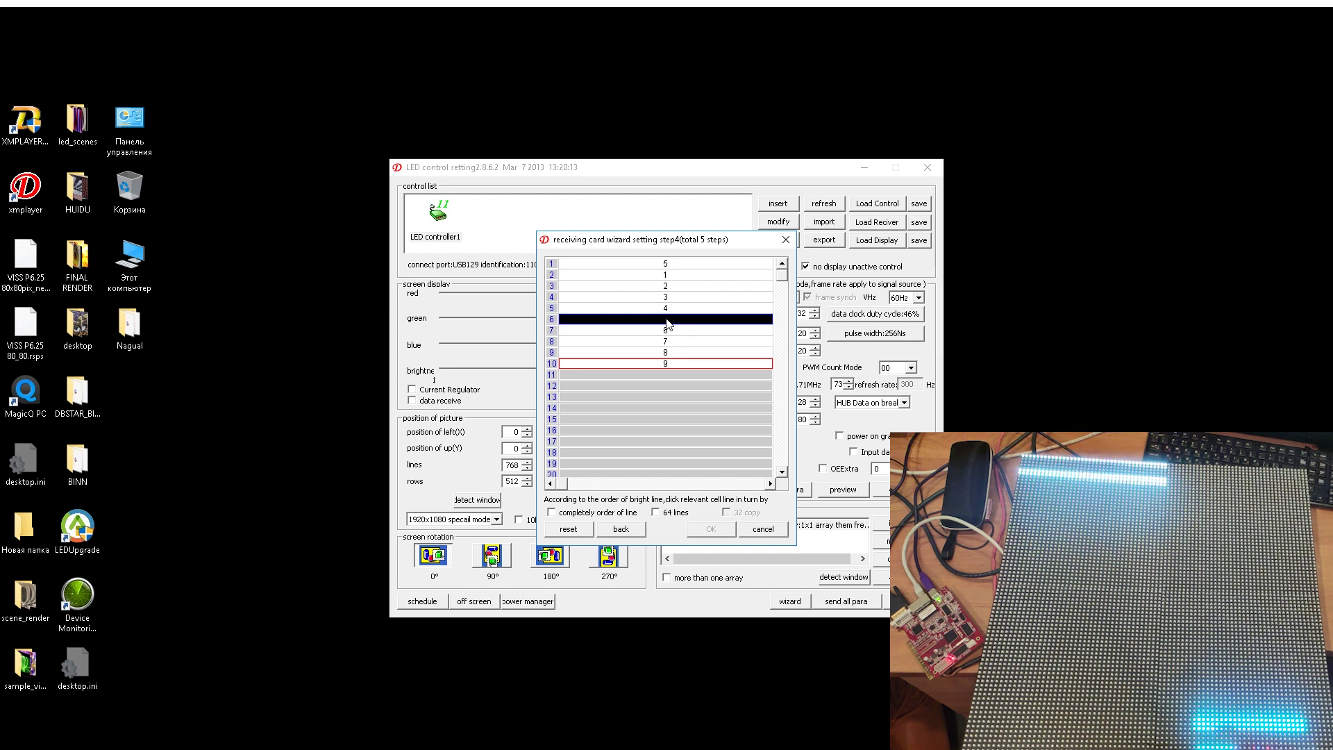
left_click(669, 321)
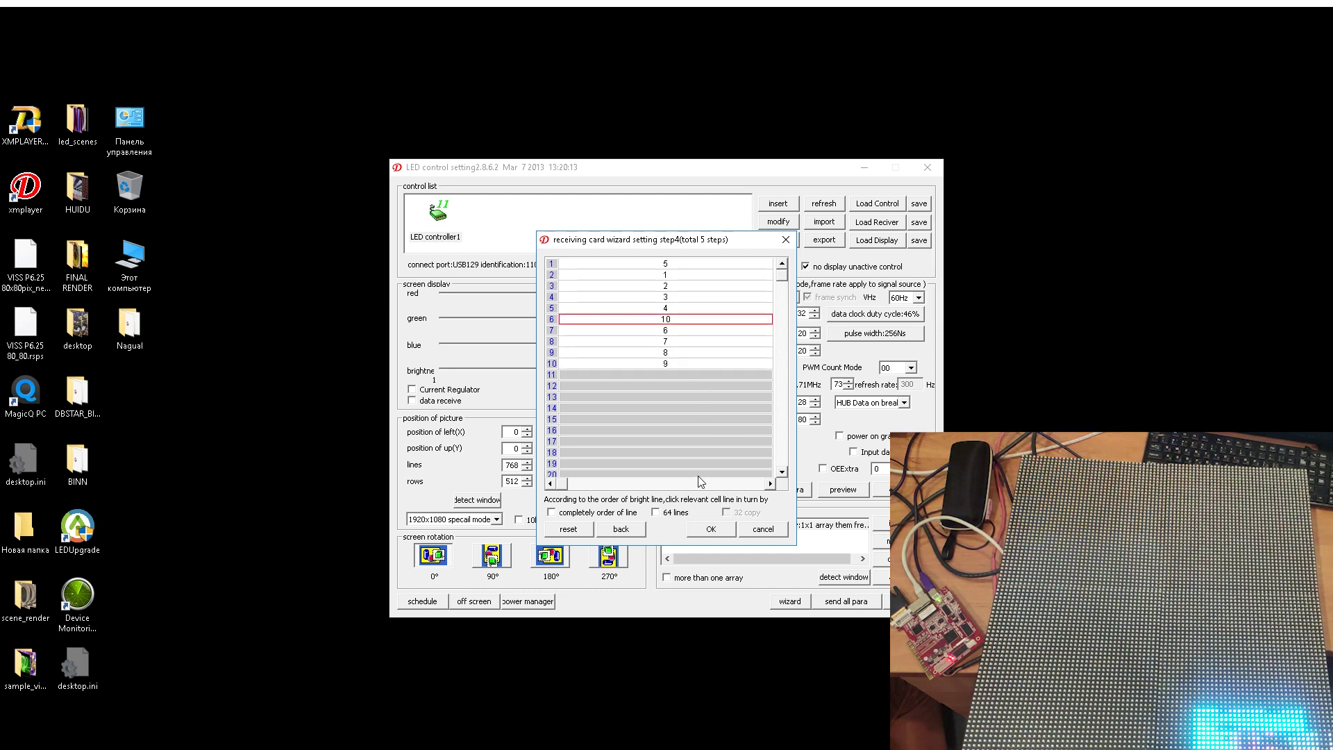
left_click(665, 366)
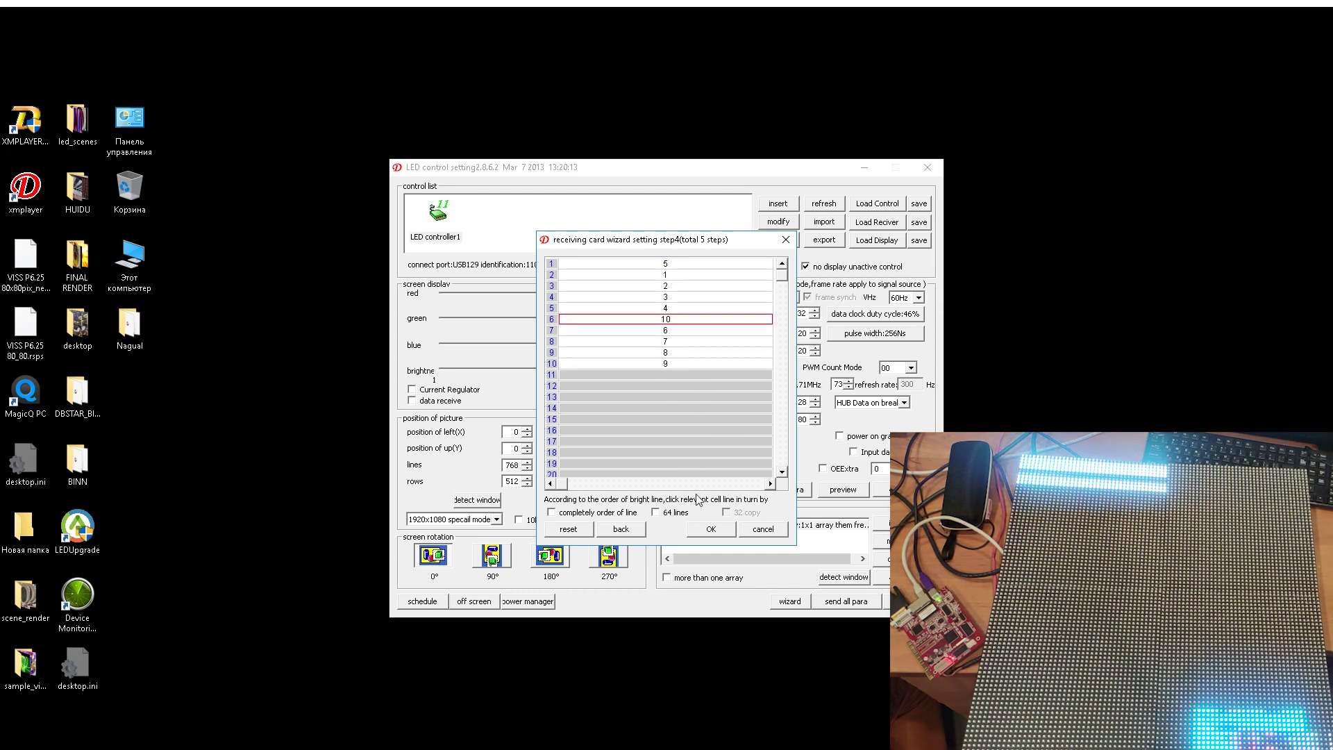
left_click(710, 530)
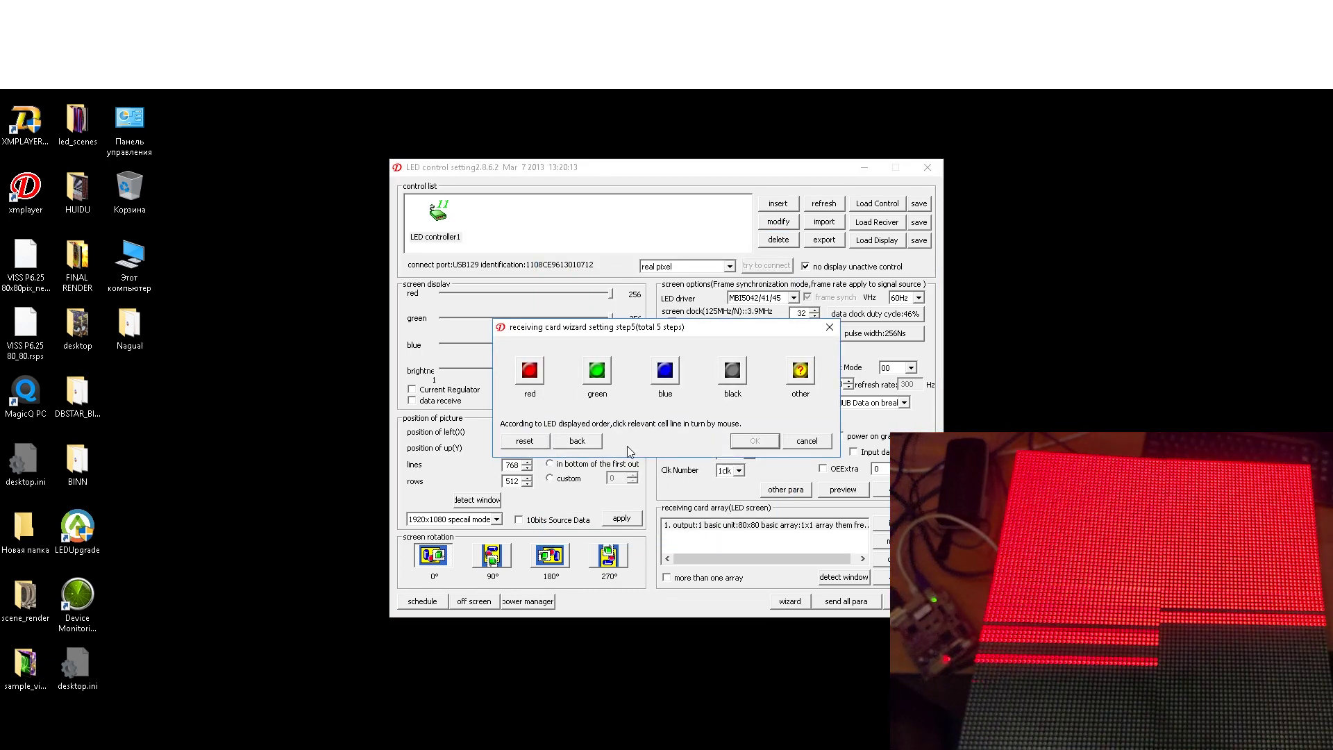
- Set the colour order to red, green, blue, confirm only red is lit, and close the finished message
left_click(531, 375)
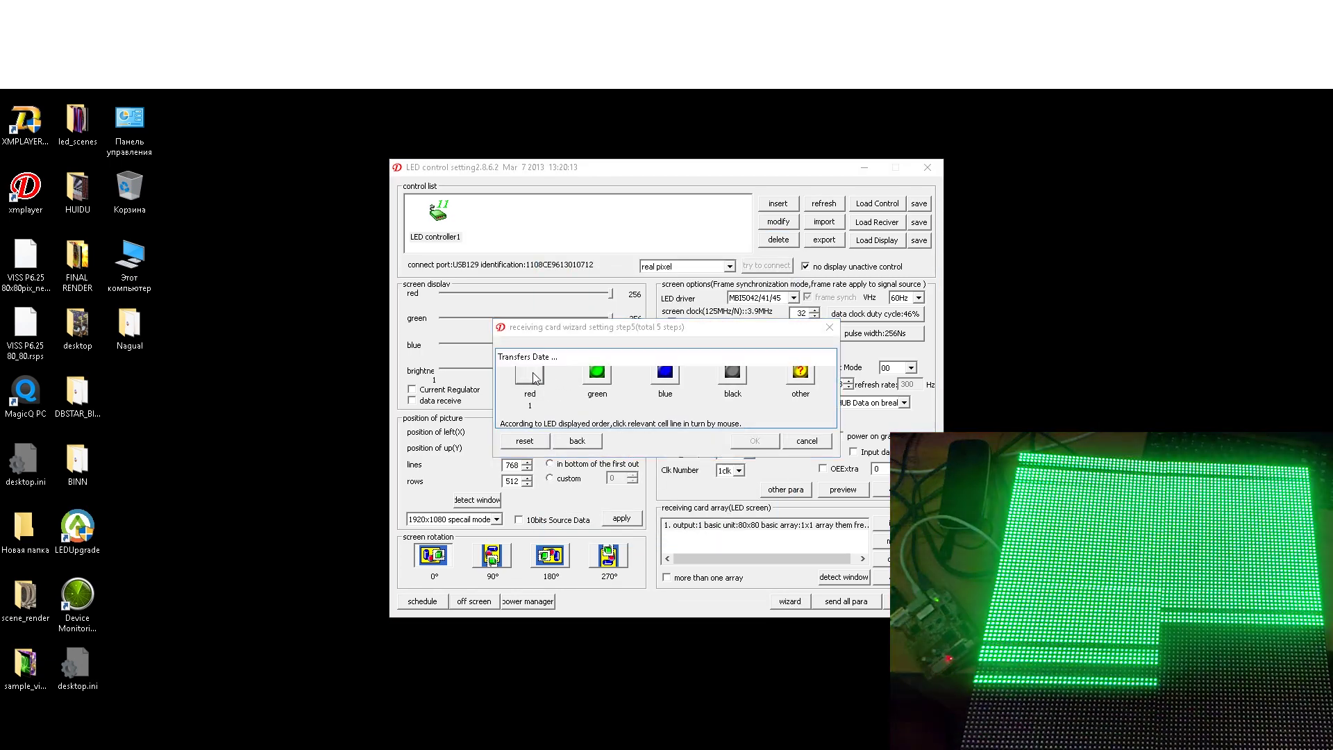
left_click(601, 373)
left_click(665, 373)
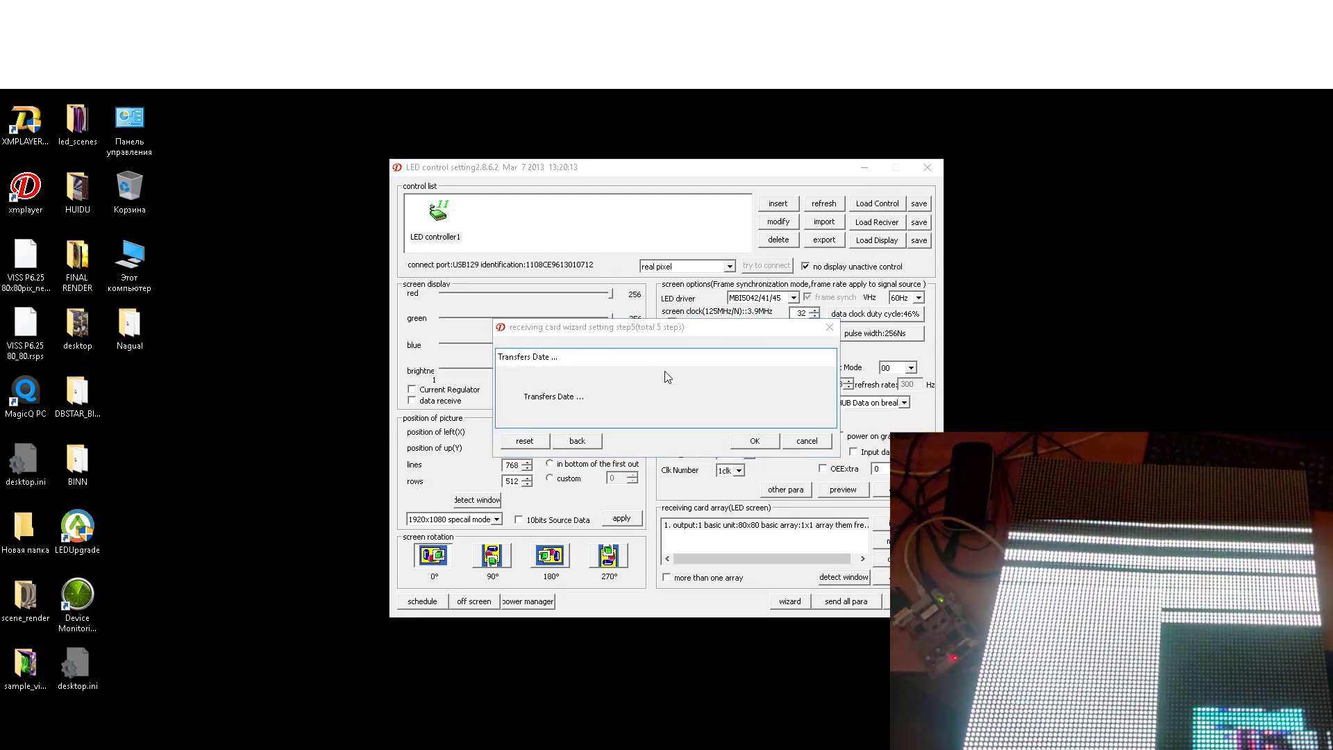
left_click(755, 441)
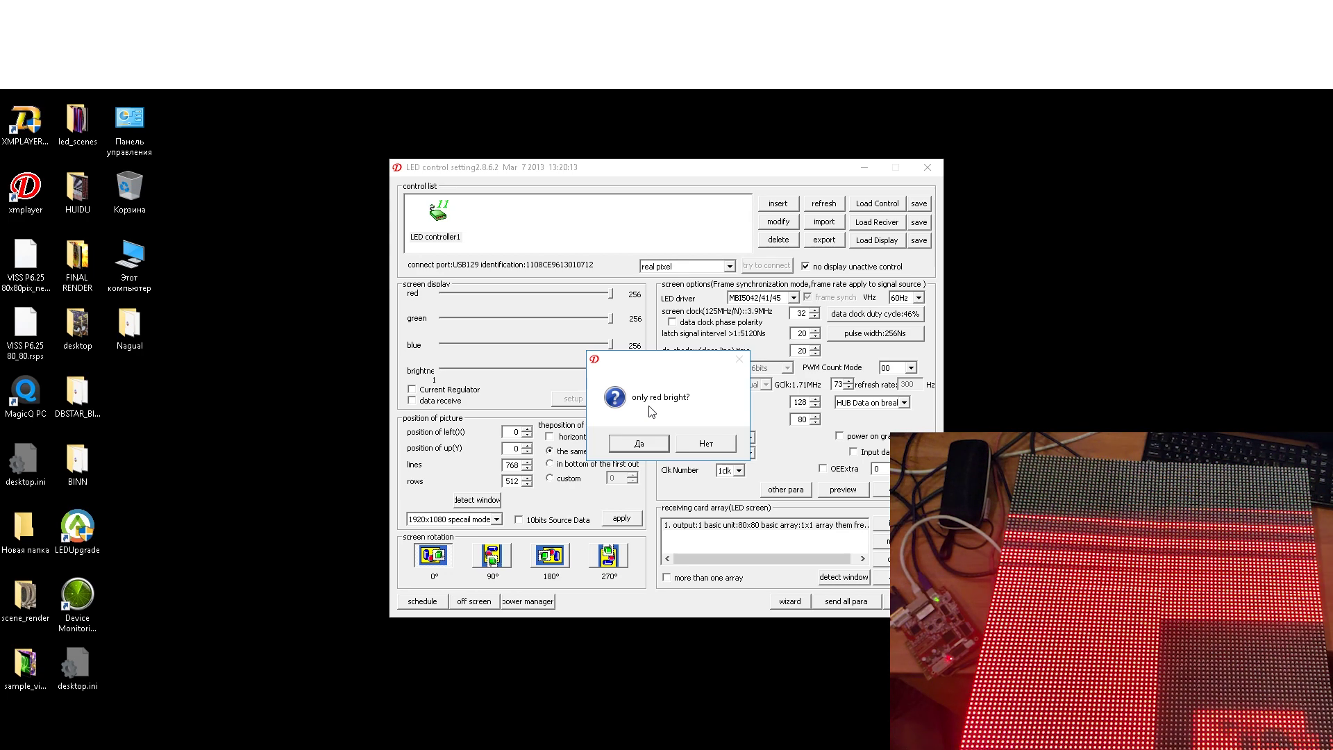
left_click(639, 443)
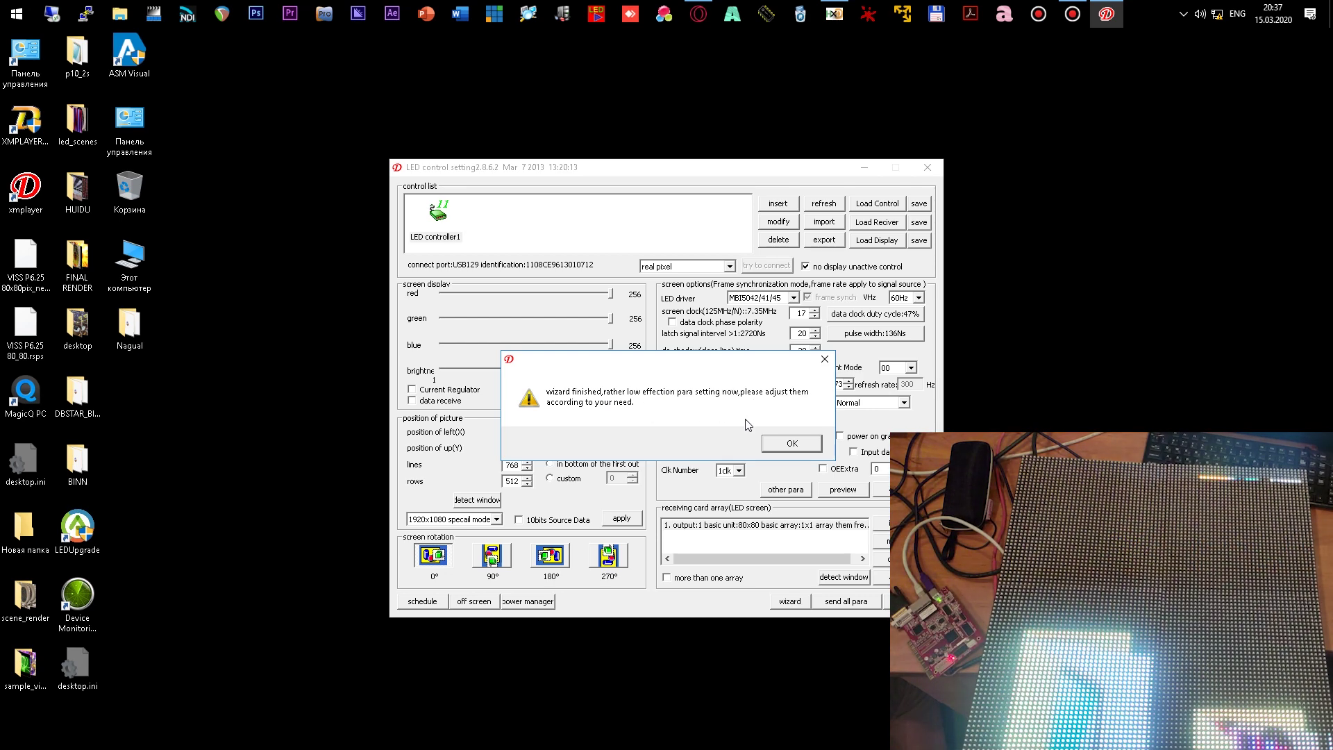
left_click(793, 444)
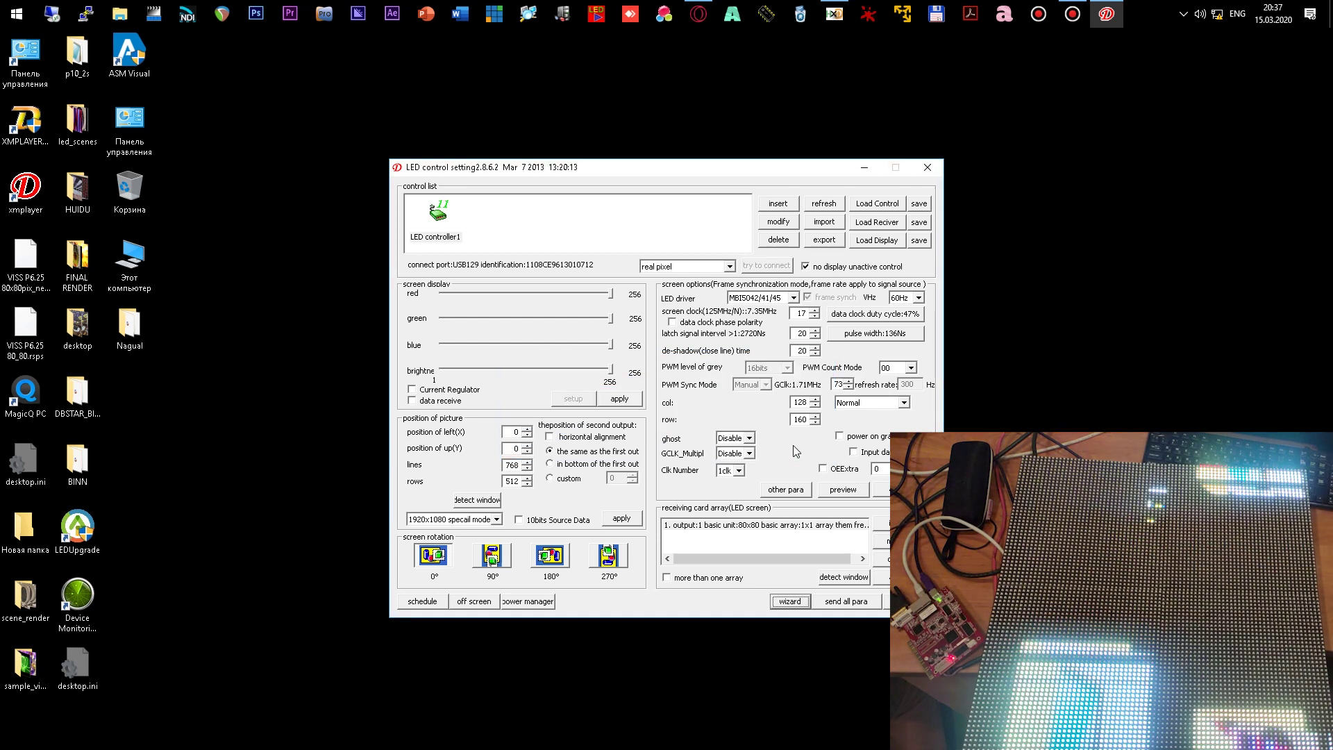
left_click(620, 399)
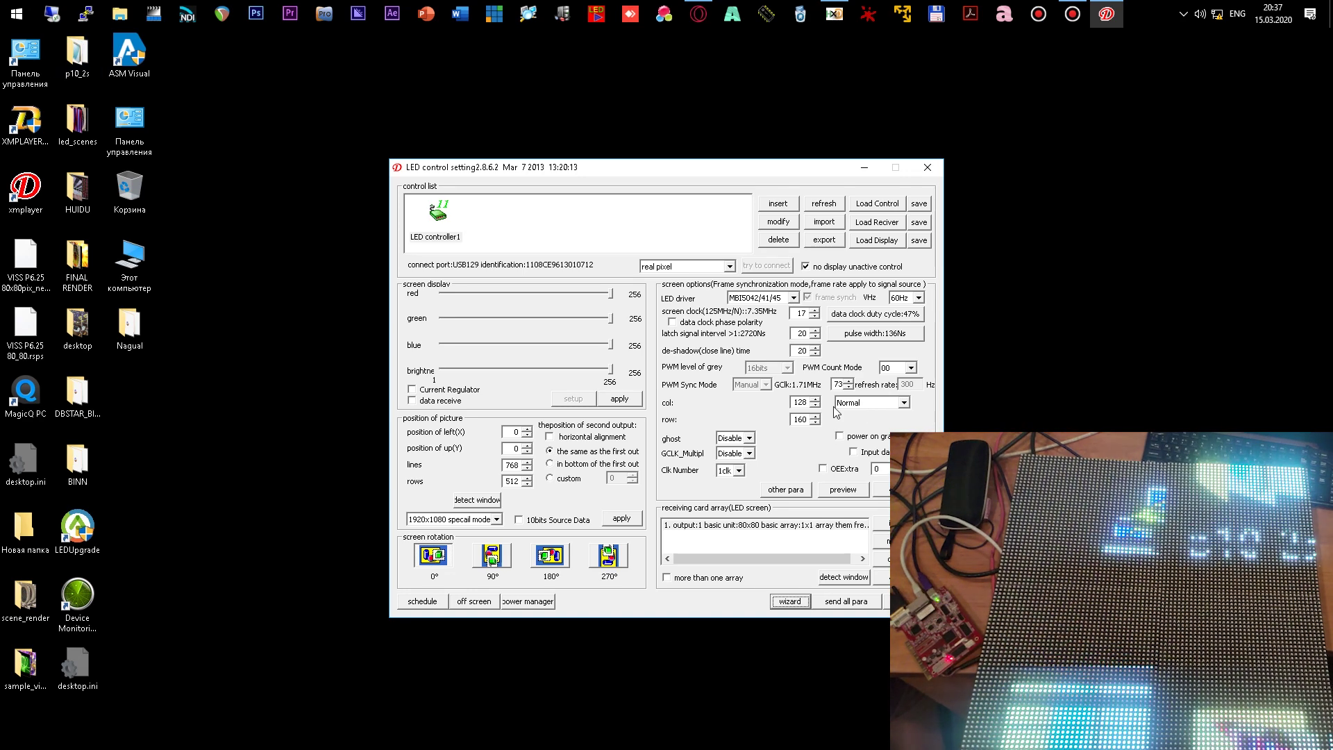
double_click(796, 402)
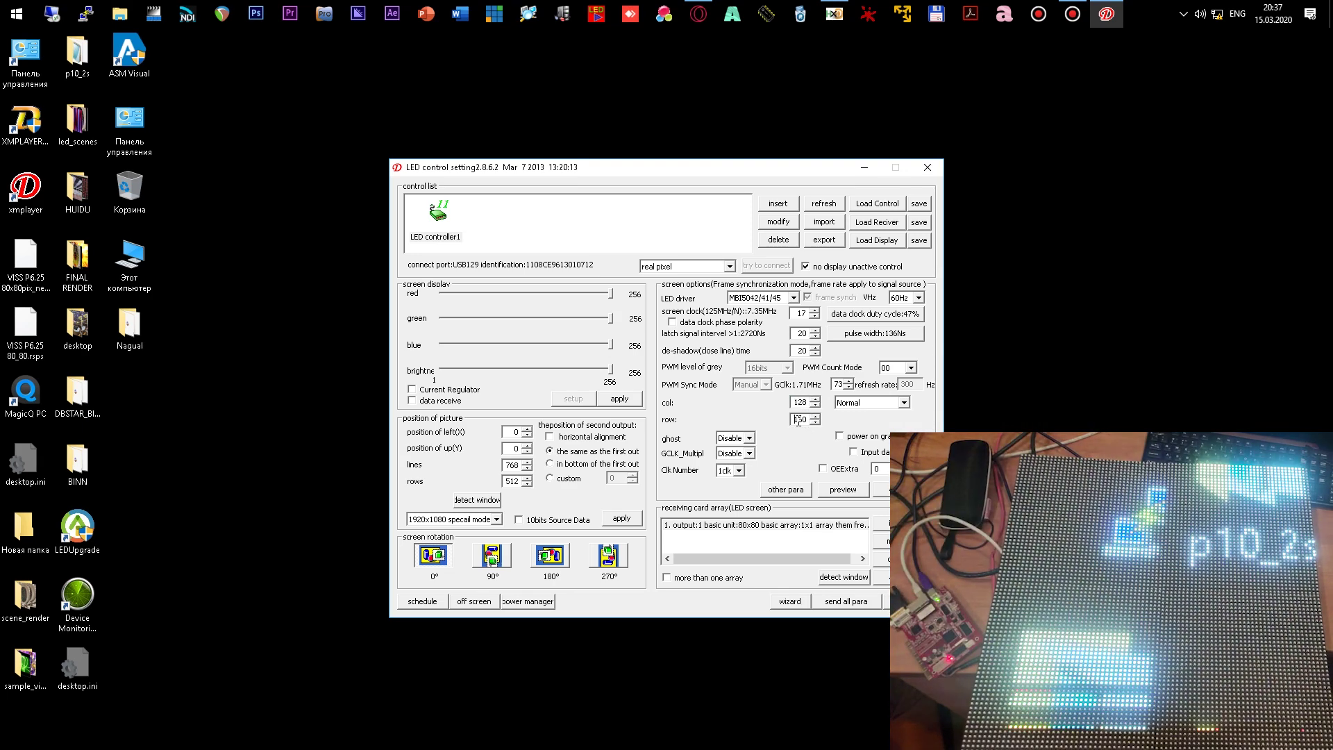
key("Tab")
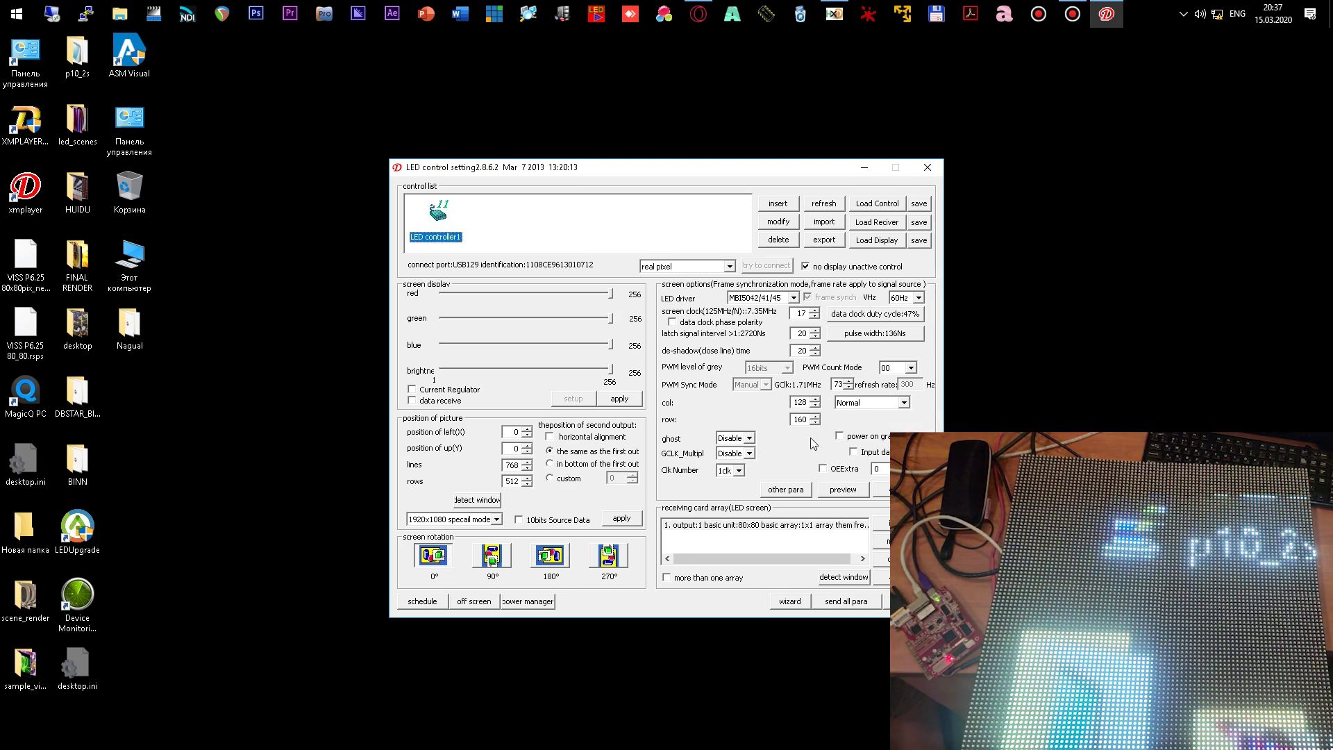
left_click(795, 403)
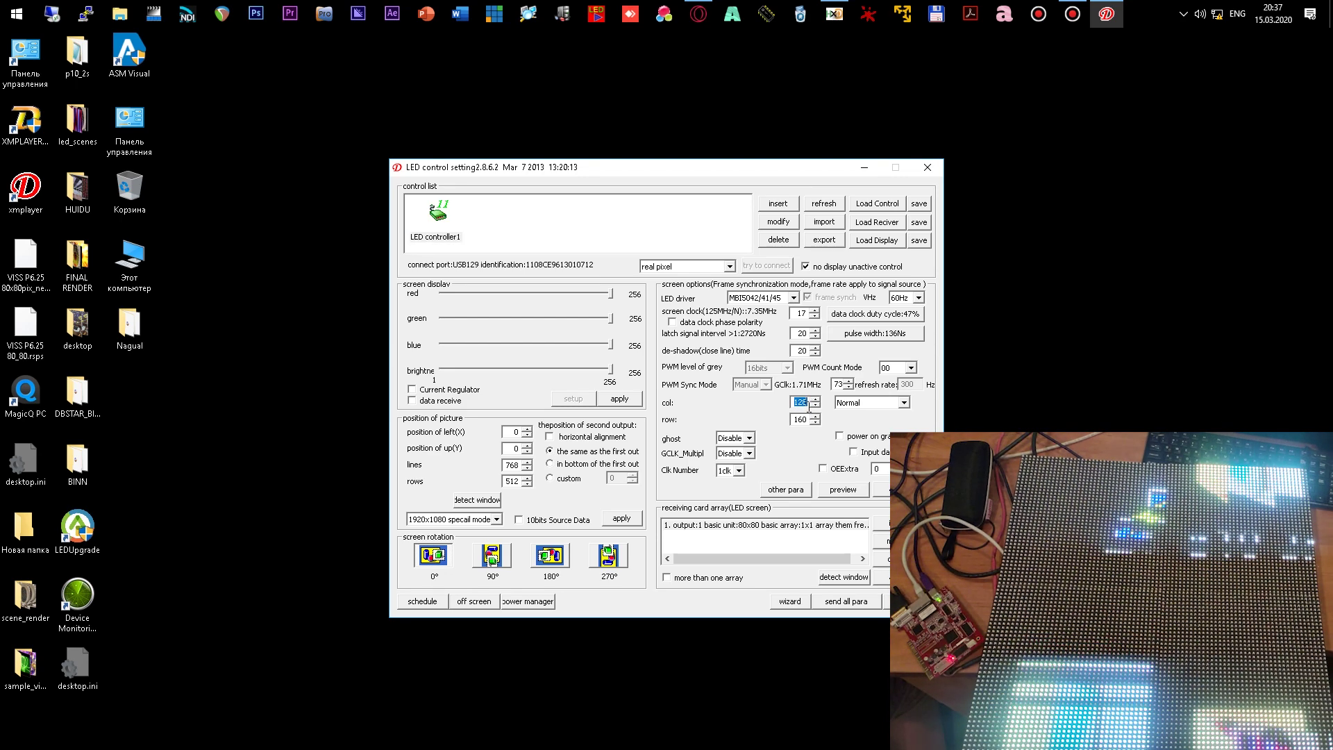
key("Return")
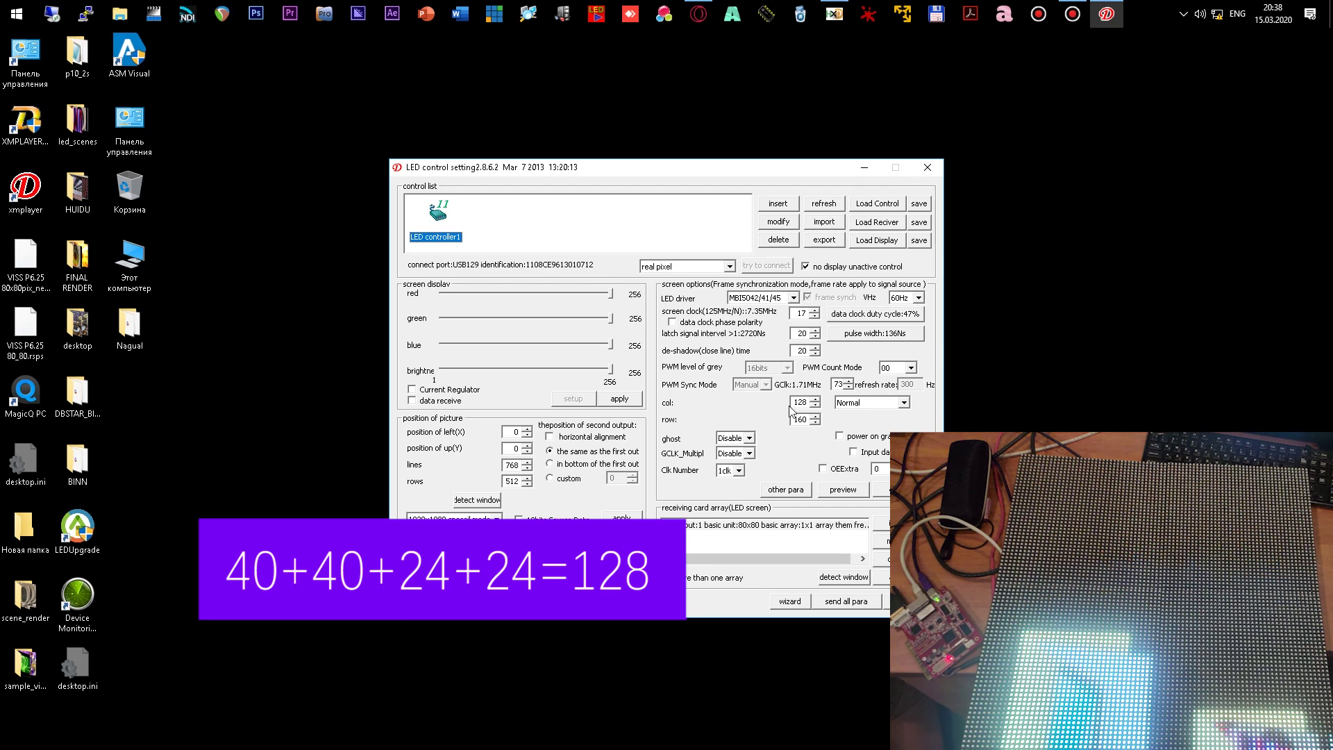
left_click_drag(793, 403, 812, 404)
key("Return")
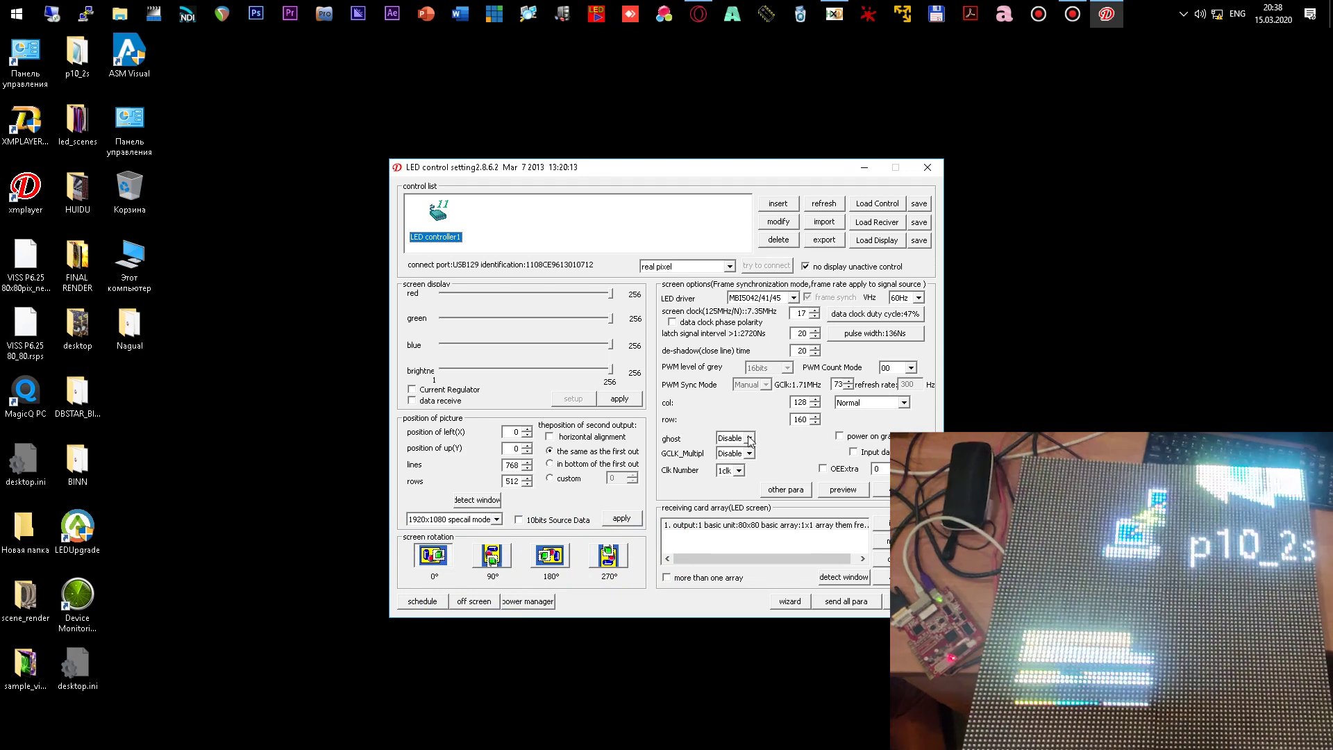
- Replace the 160 row count with 80 and send all parameters to the LED controller
double_click(795, 420)
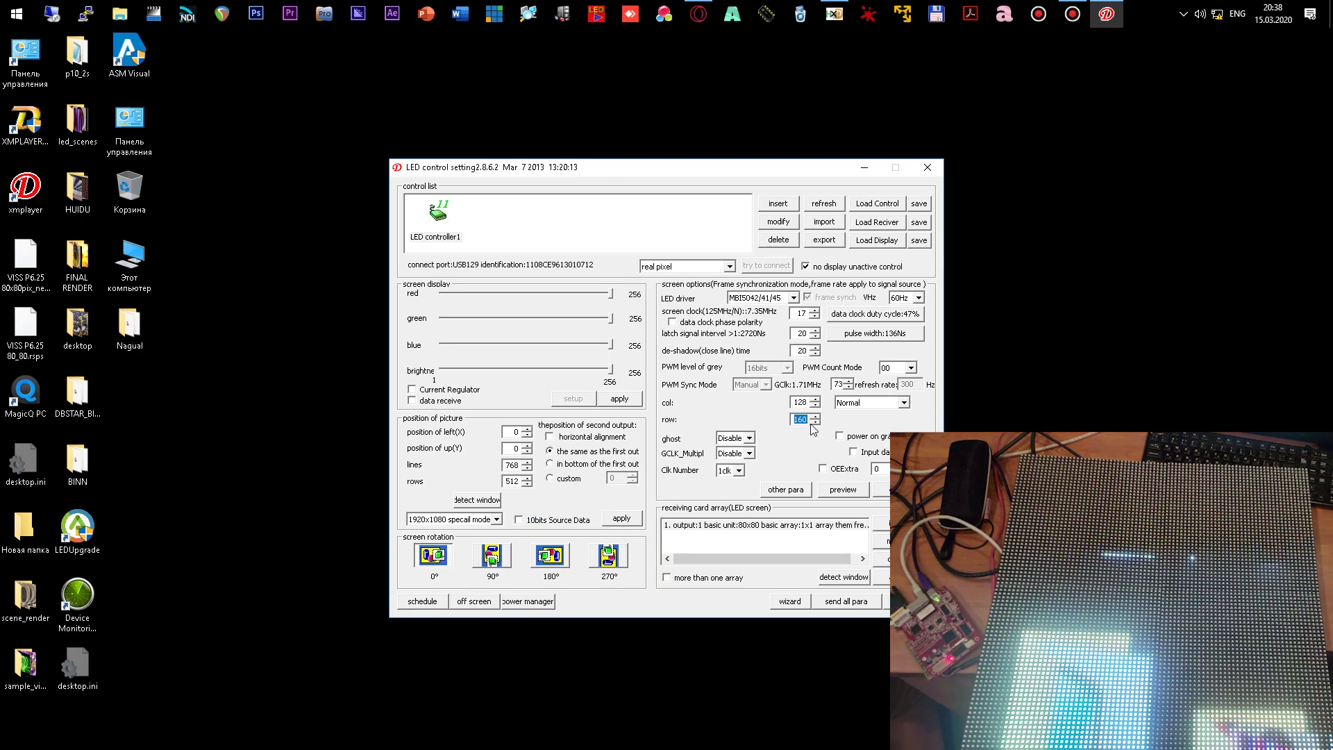
type("60")
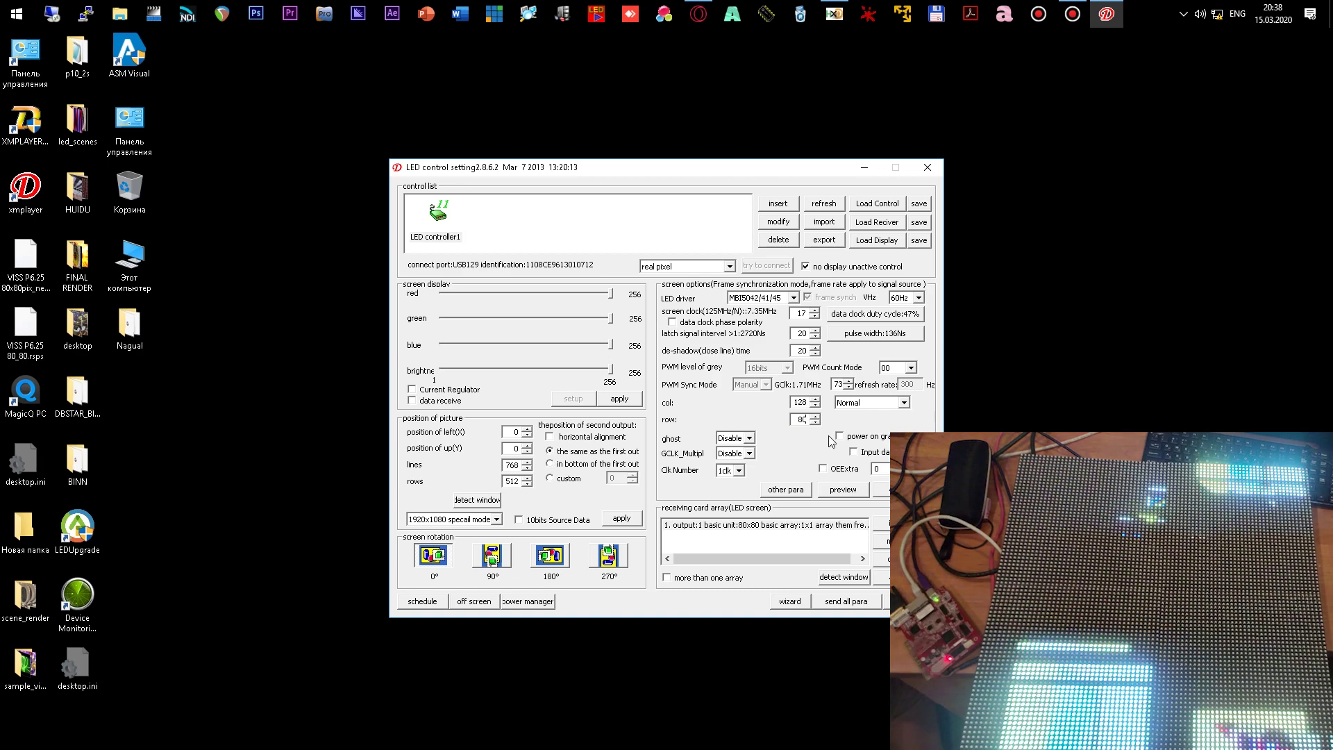
key("Return")
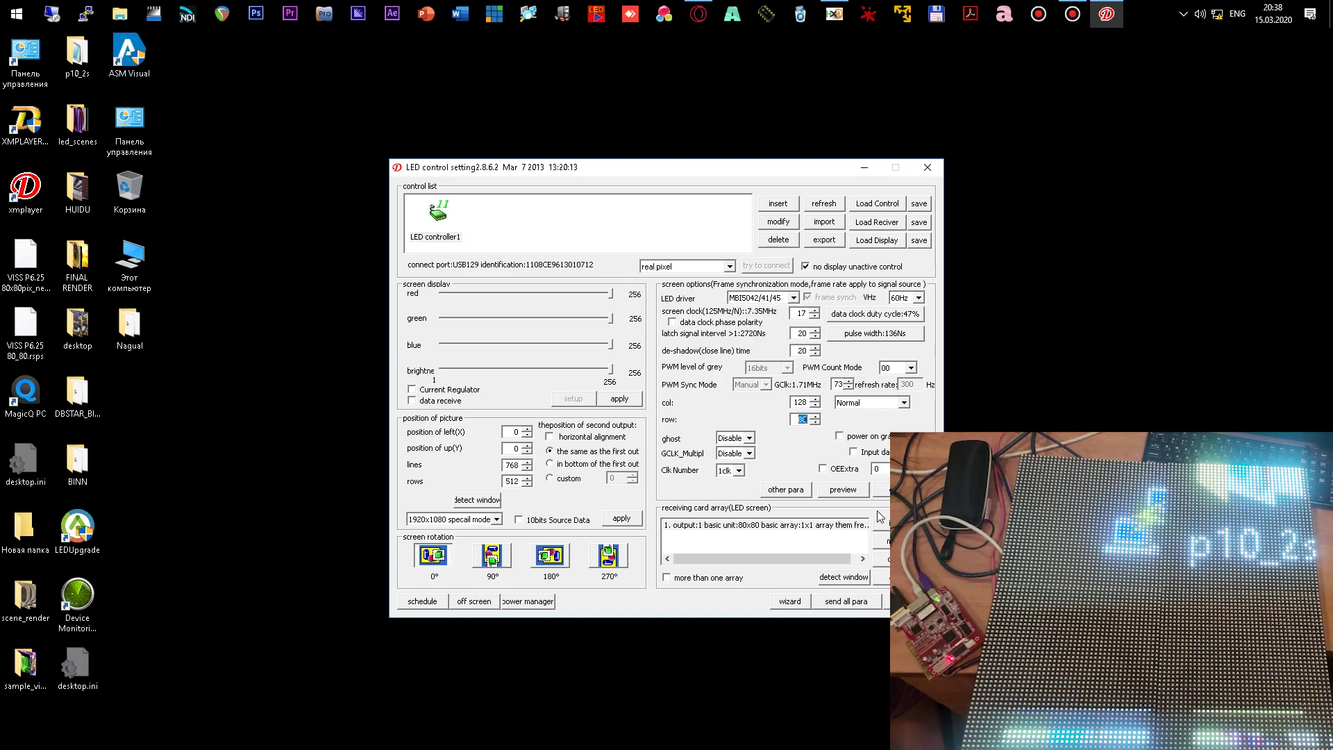
left_click(887, 497)
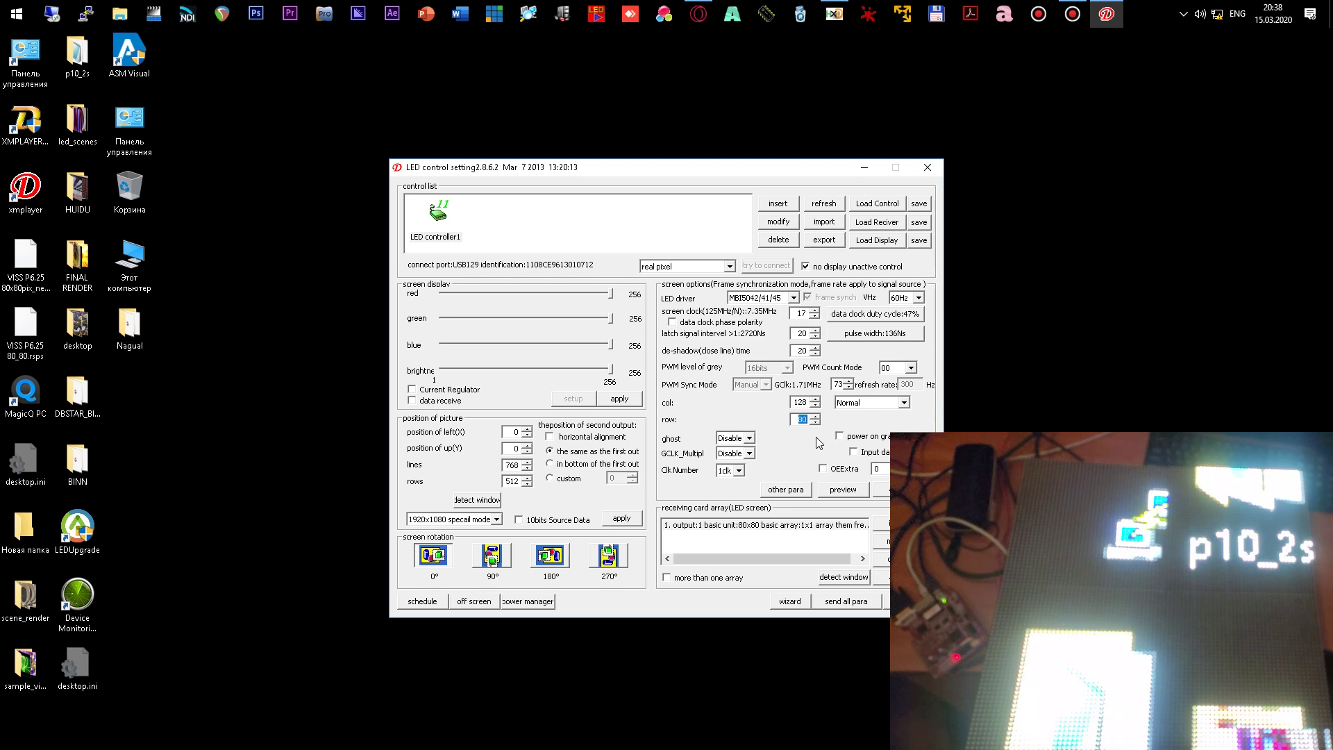
left_click(802, 420)
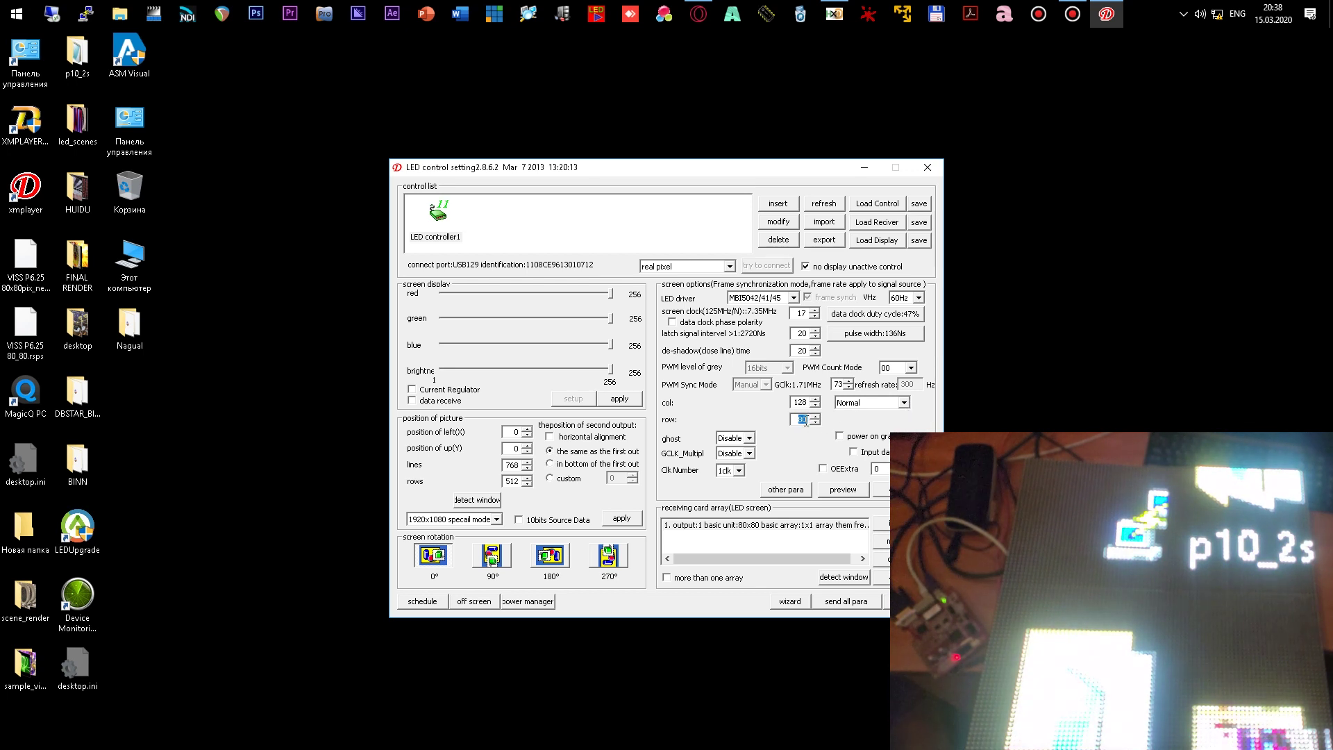
- Choose 'HUB Data on break' as the column data mode and send all parameters
left_click(904, 403)
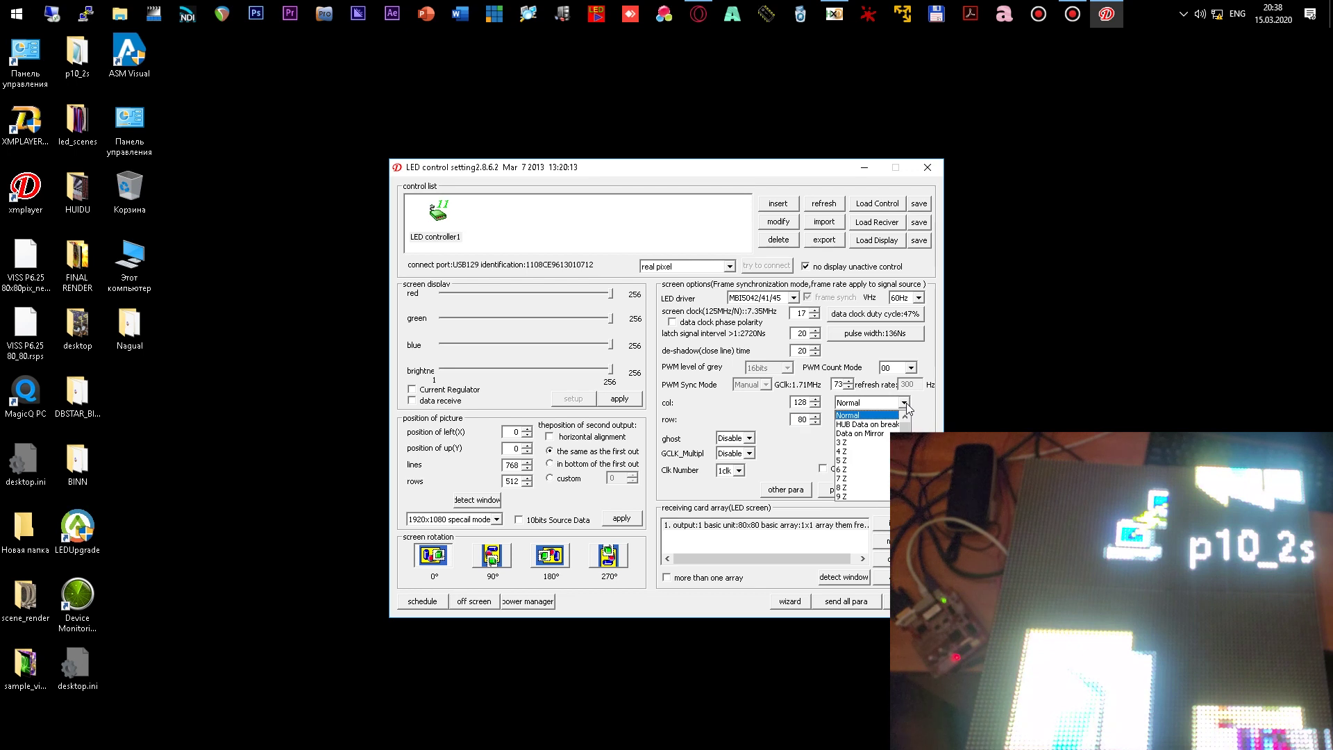
left_click(865, 425)
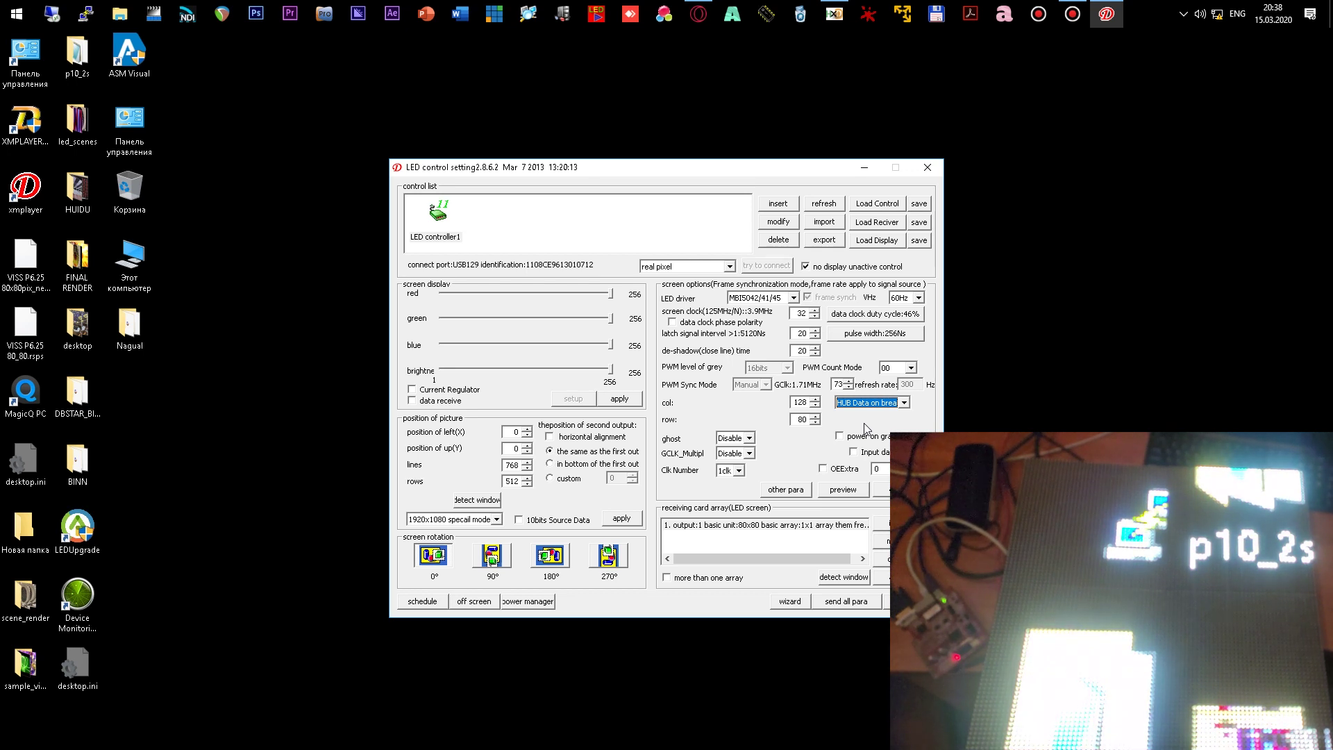
left_click(881, 494)
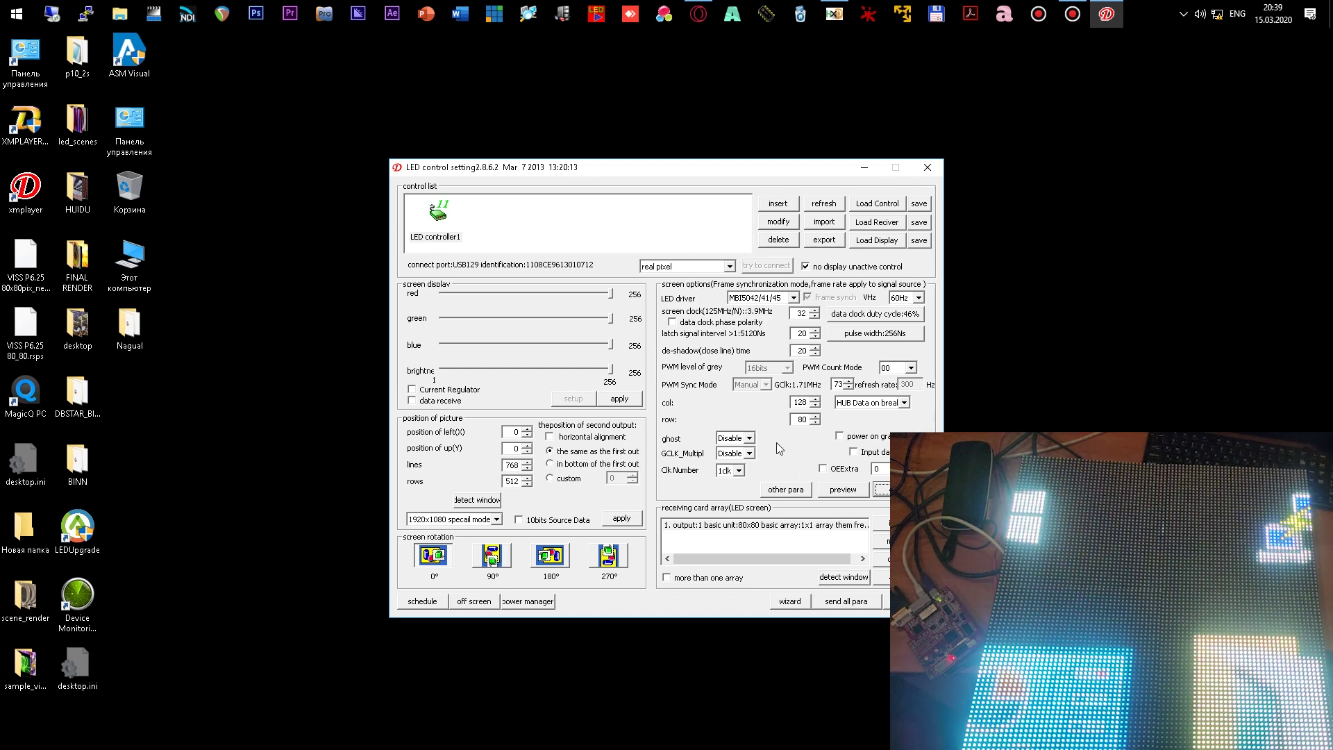
- In the receiving settings, set Actual Col and Actual Row to 80 and transfer them
left_click(777, 490)
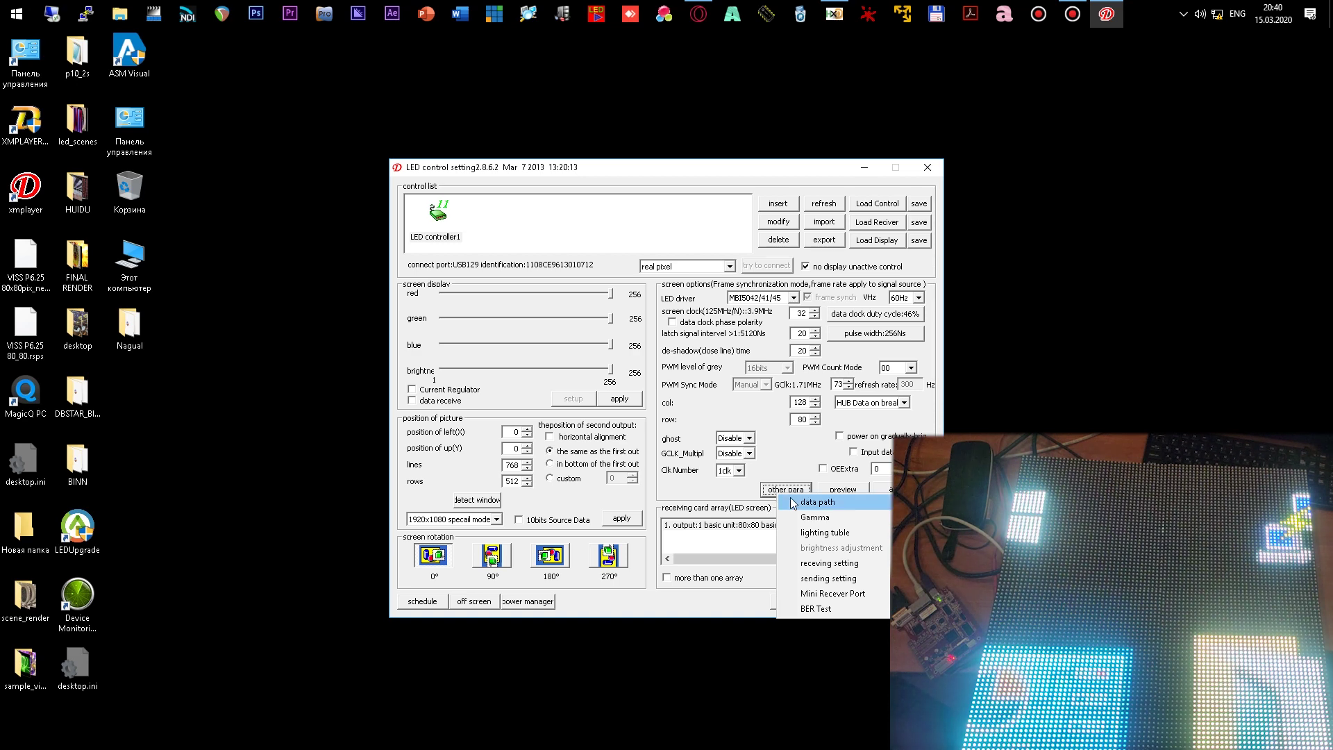
left_click(816, 564)
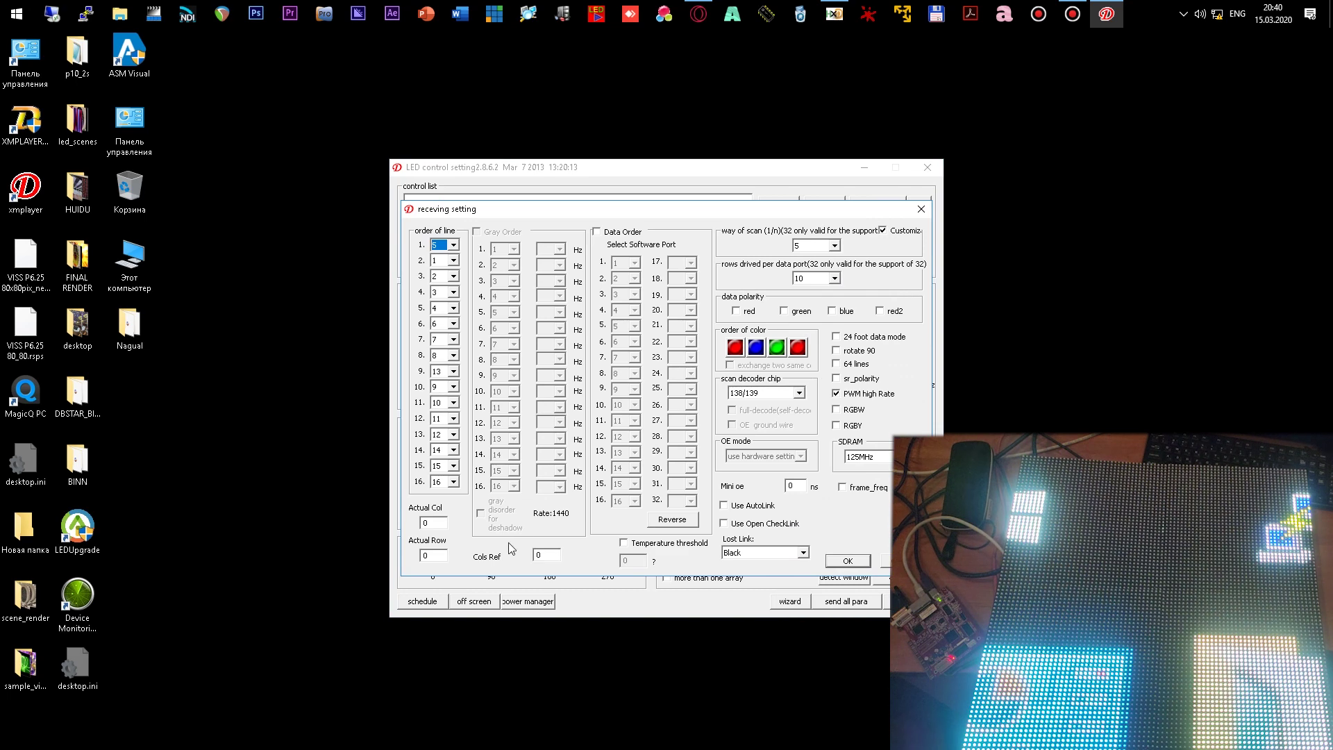
double_click(433, 522)
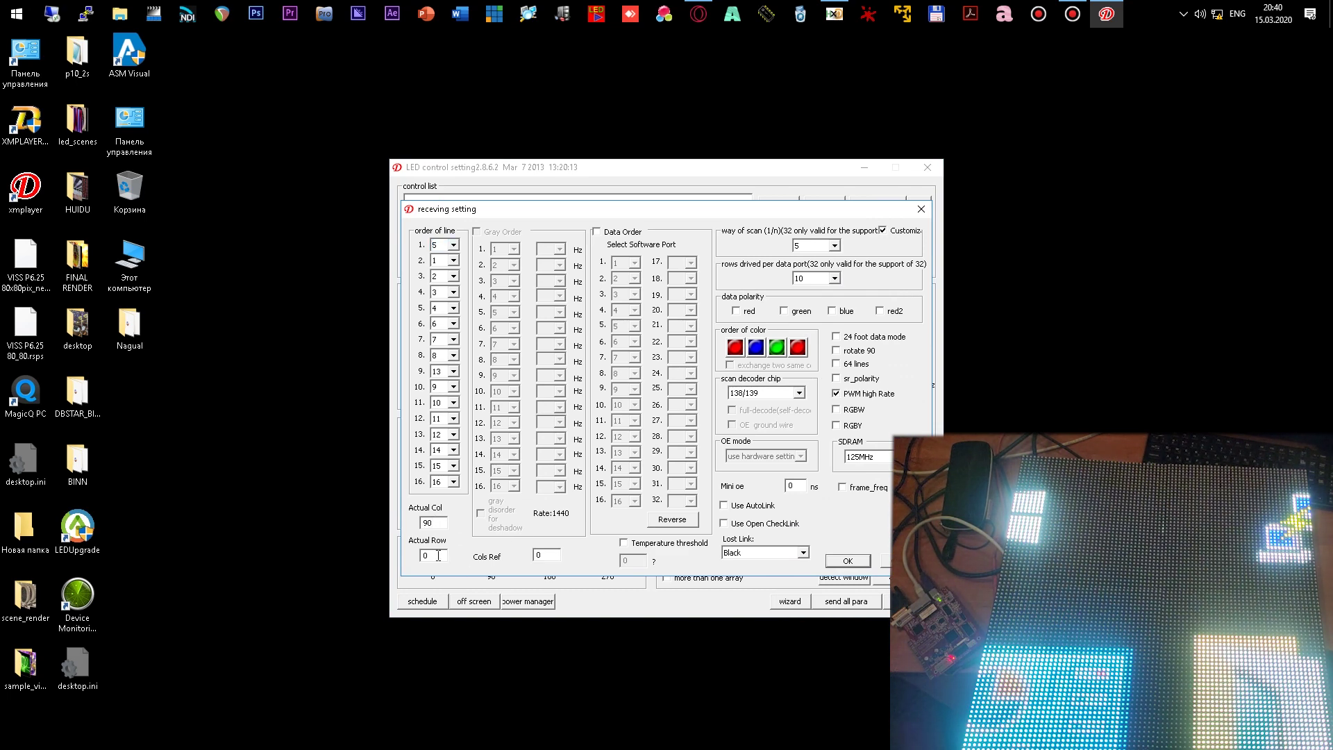
type("80")
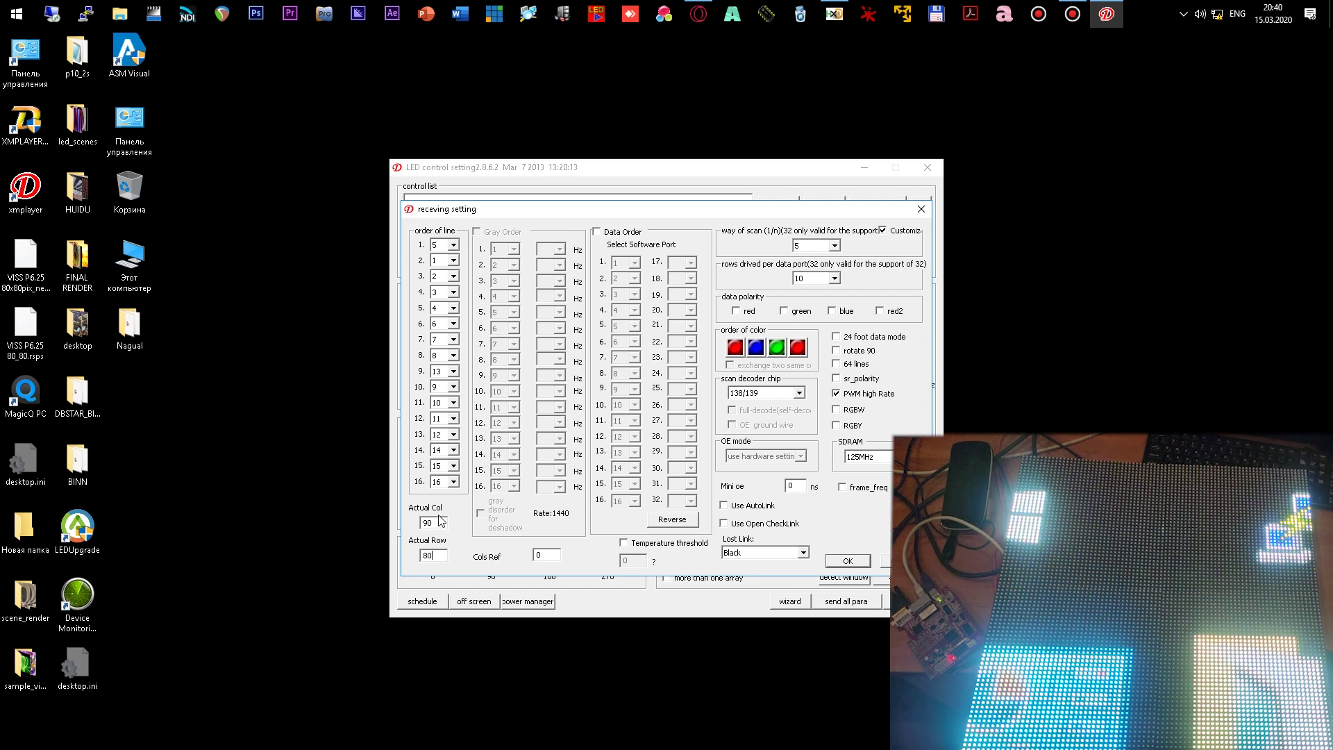
double_click(427, 522)
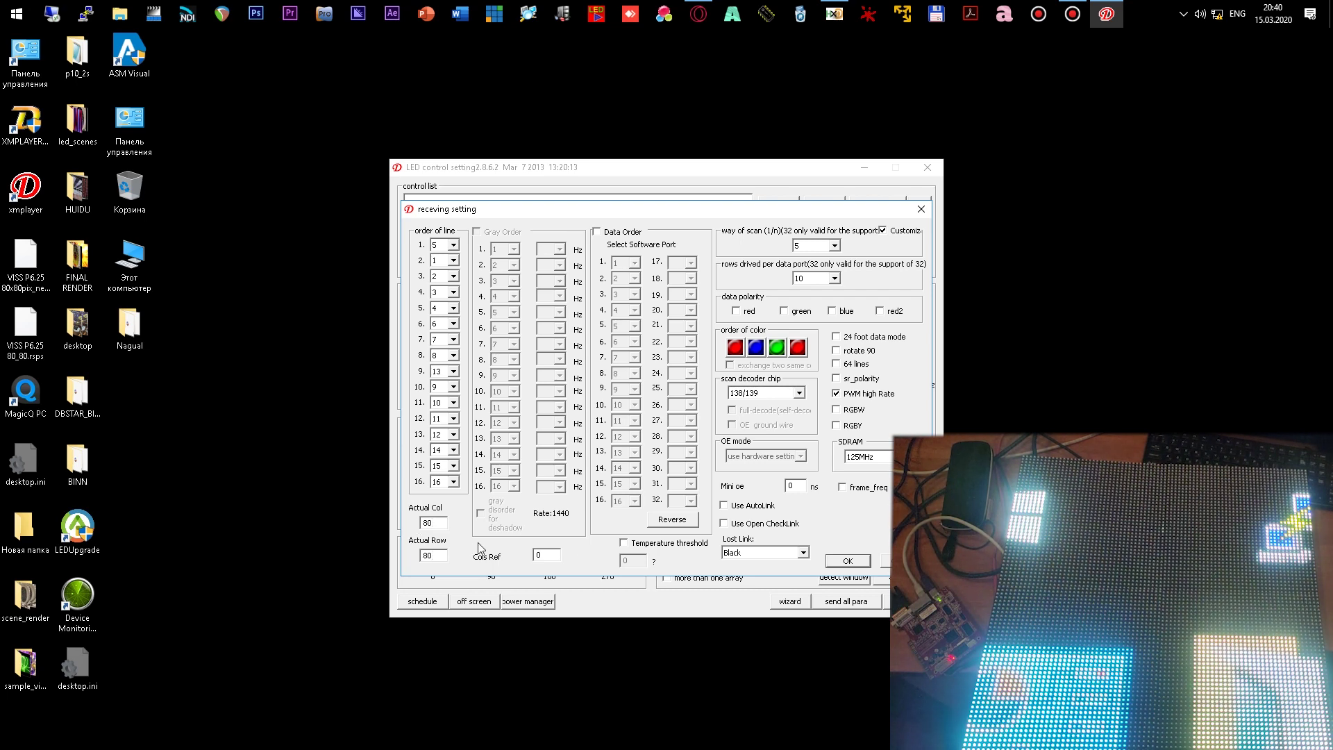
left_click(847, 561)
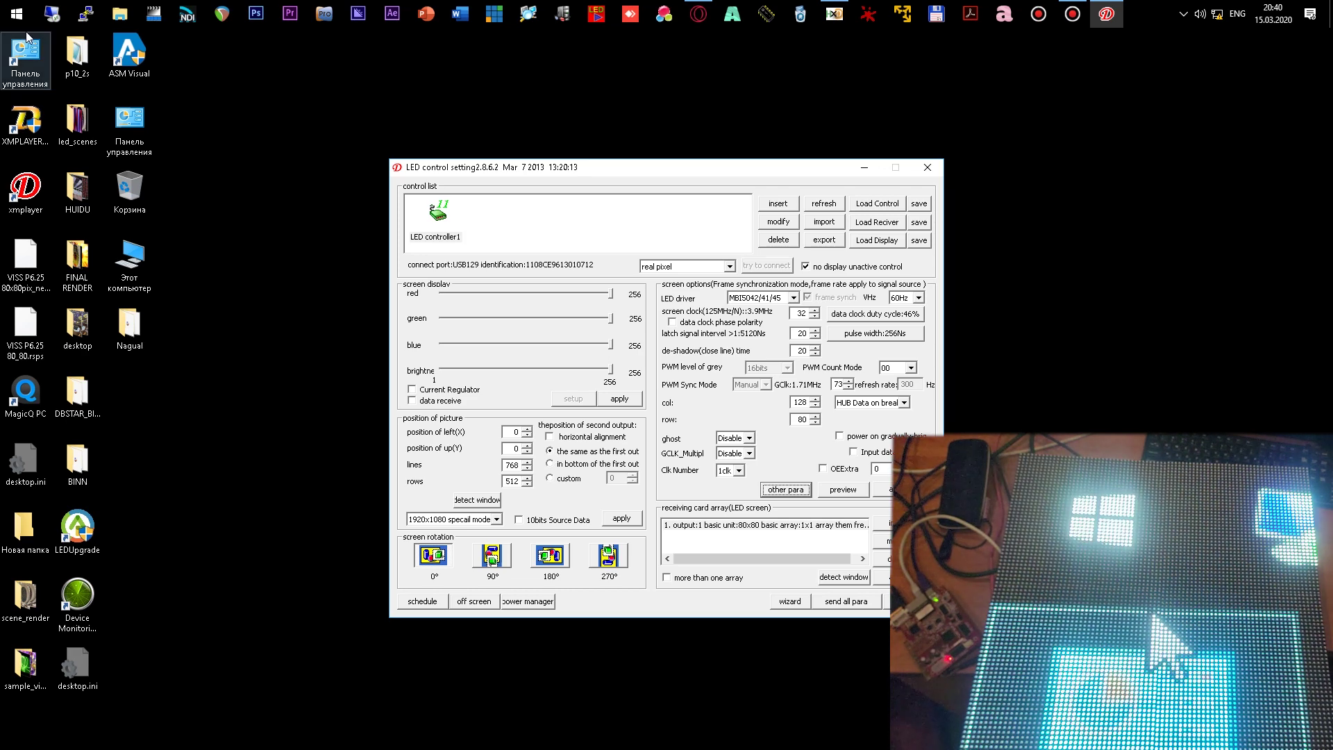
- Check the screen clock (32), latch signal interval (20) and de-shadow time (20) values
double_click(795, 314)
double_click(799, 334)
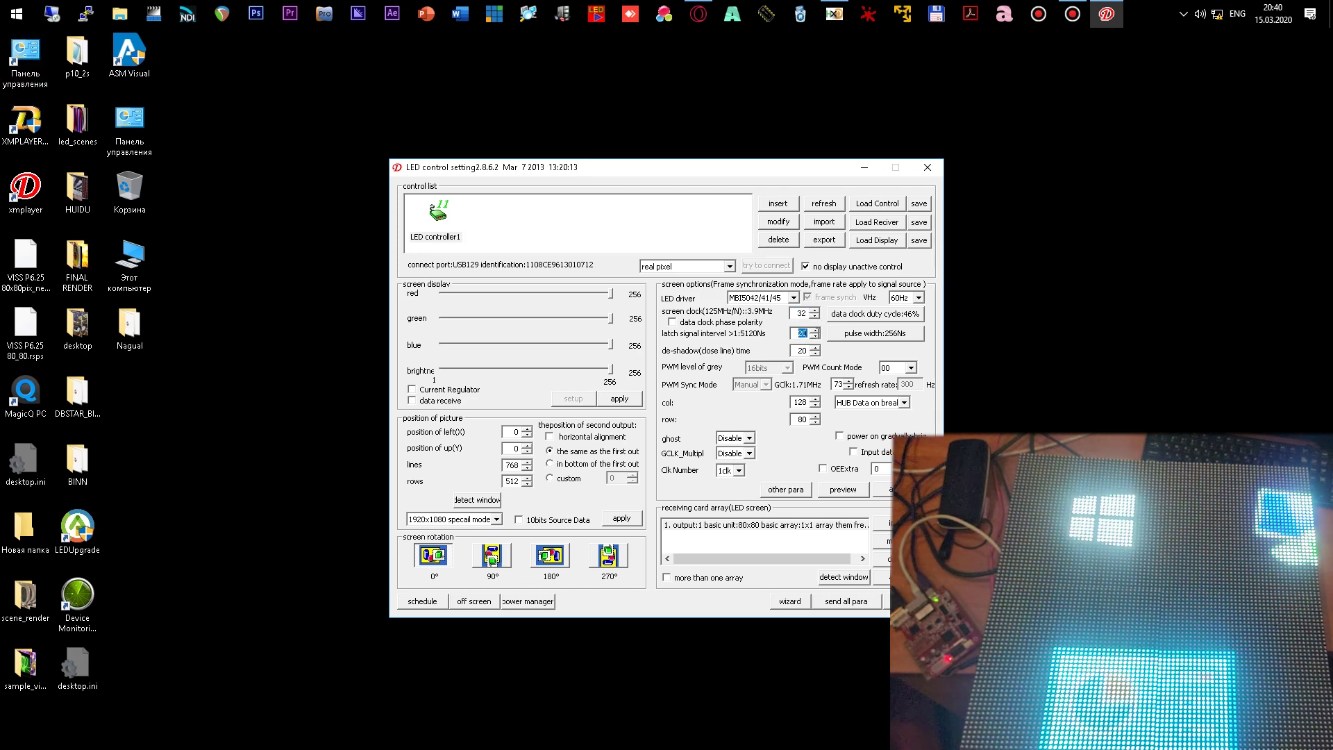
double_click(801, 351)
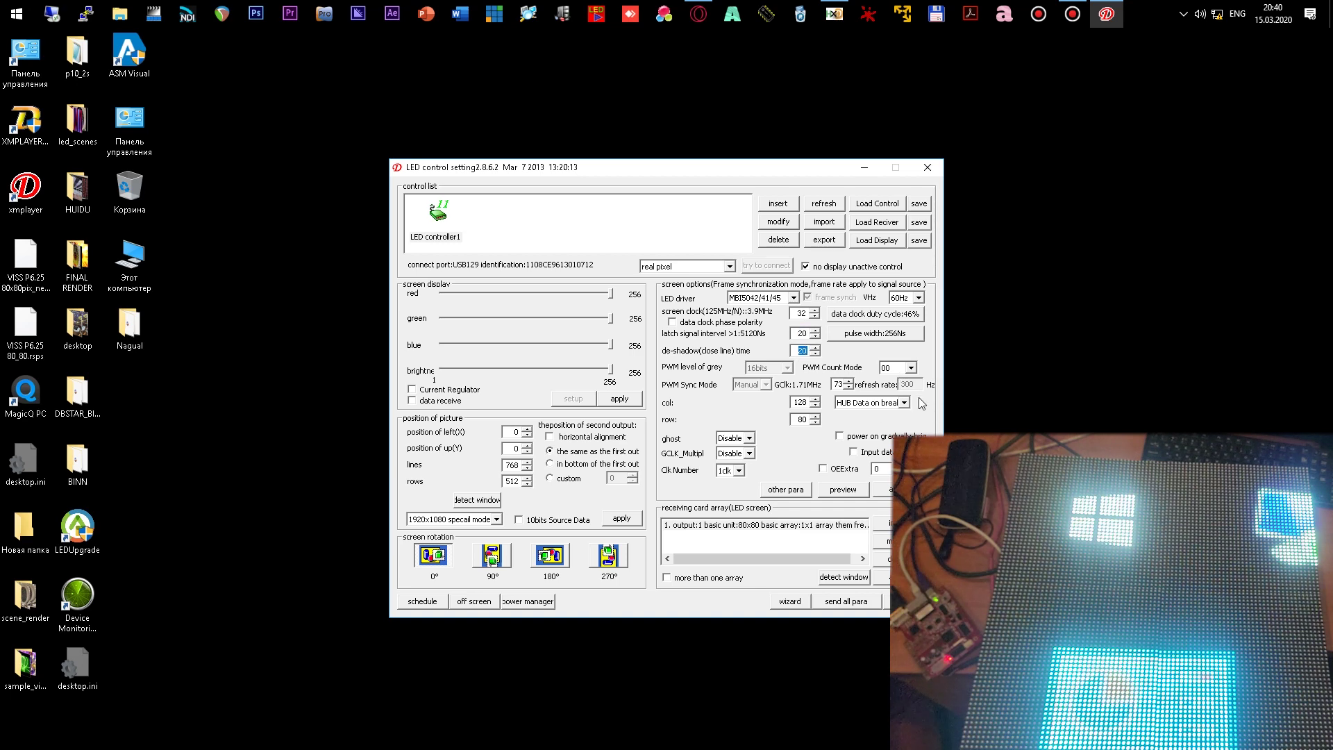